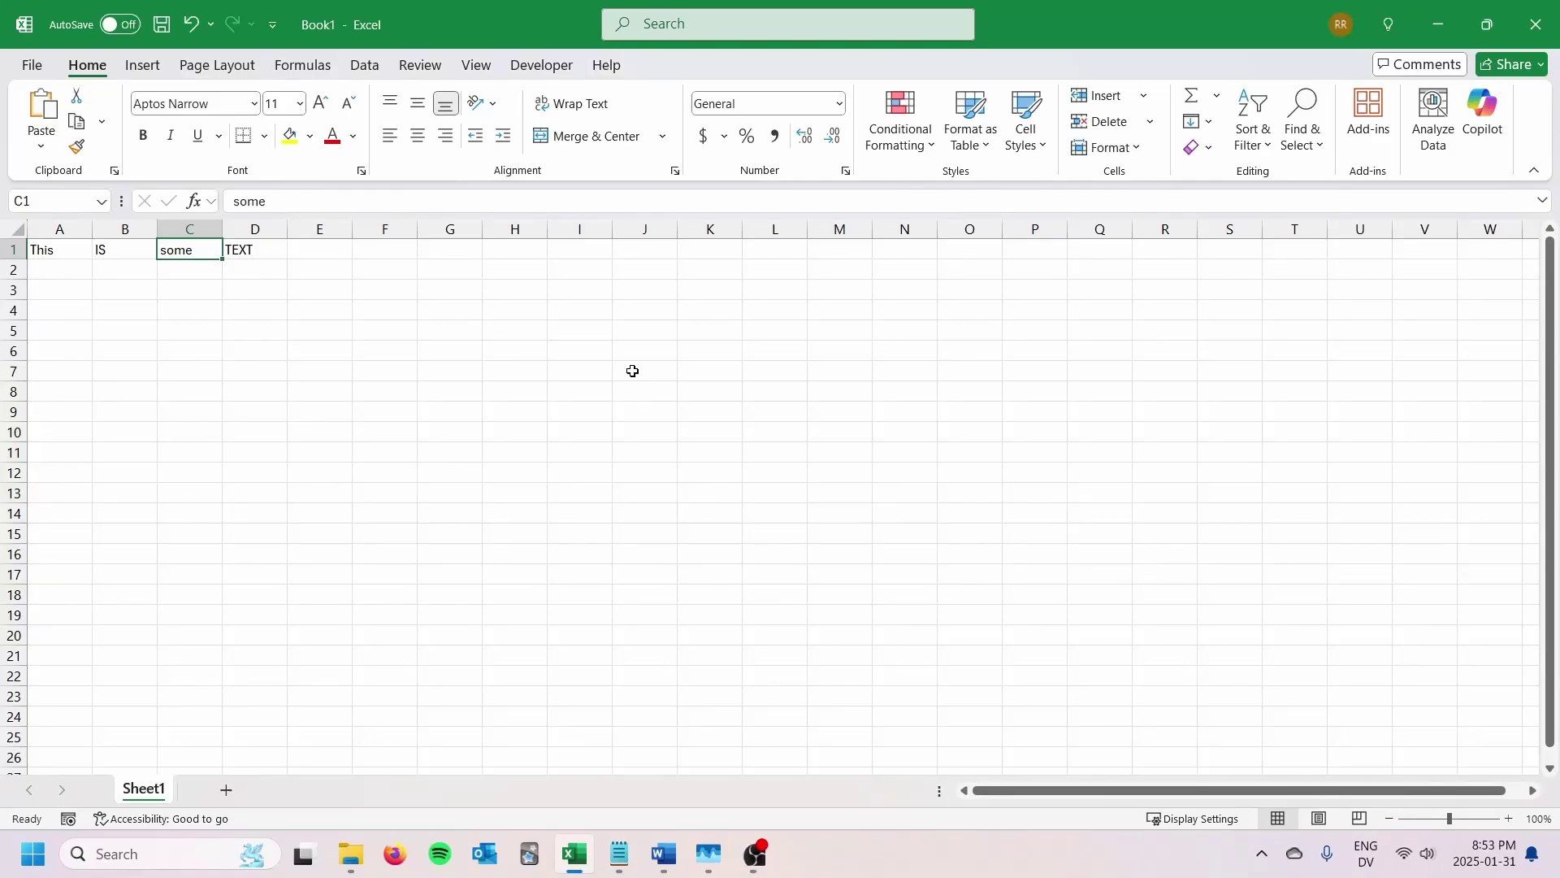
- Switch from the Excel sample words to the Word document with the example sentence
click(664, 853)
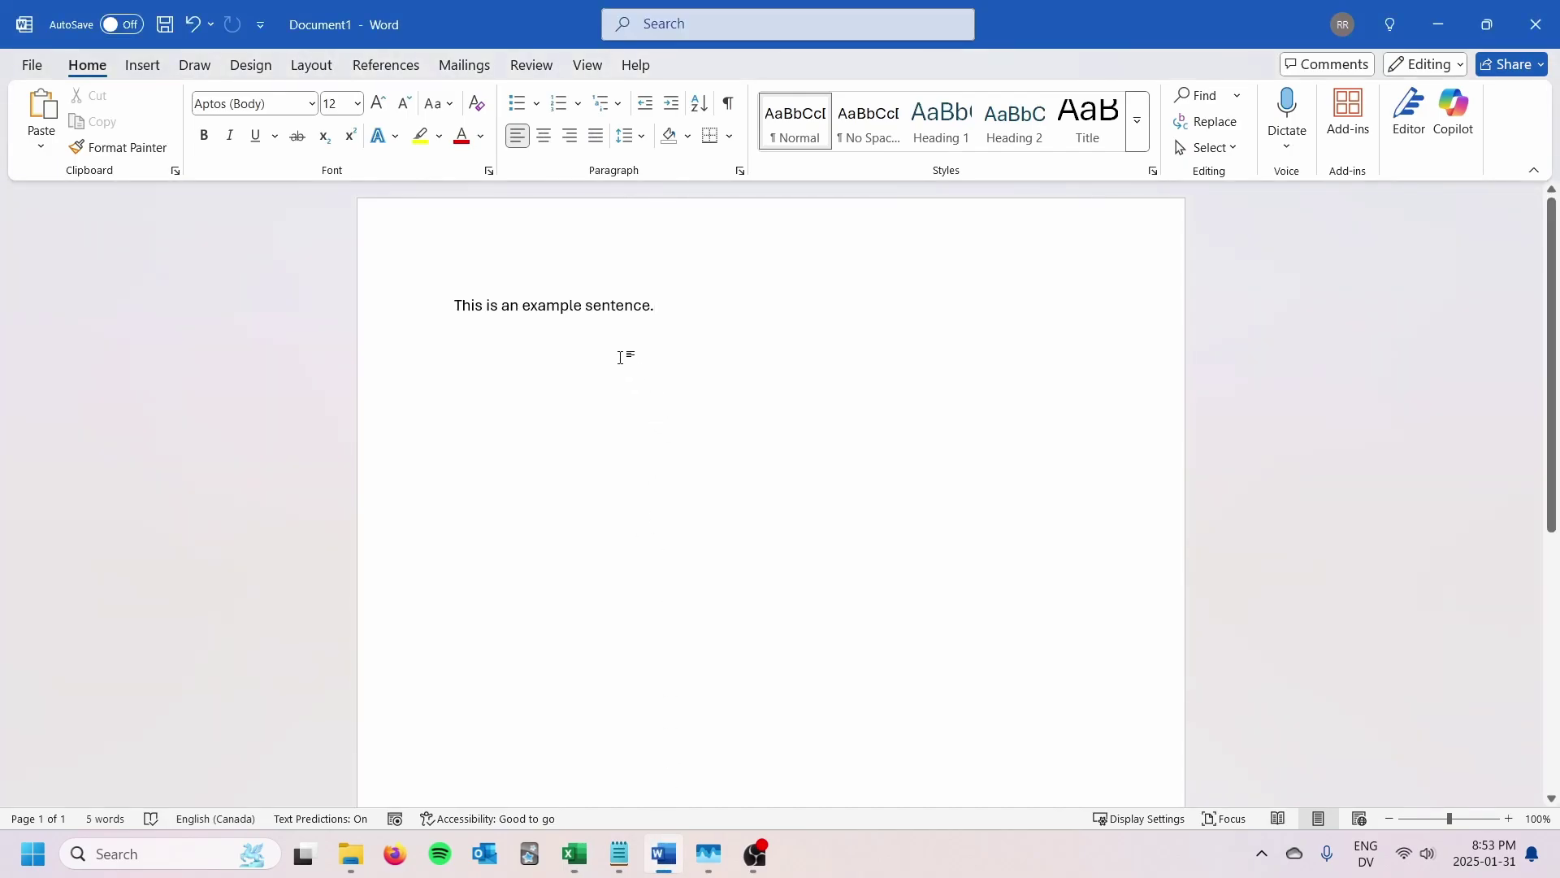
drag(455, 307, 660, 313)
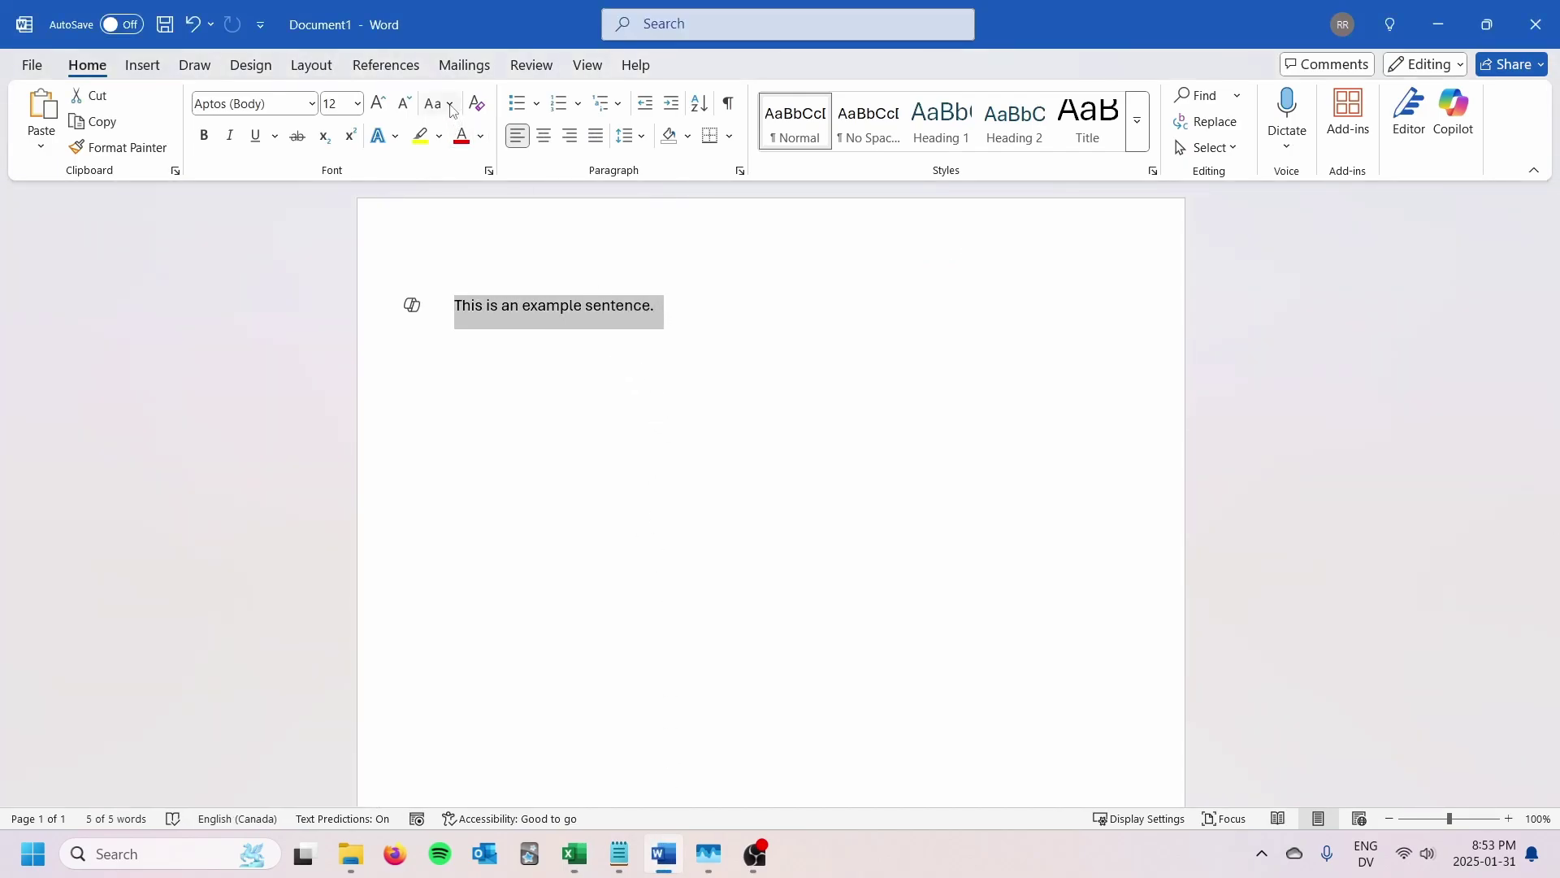
click(451, 106)
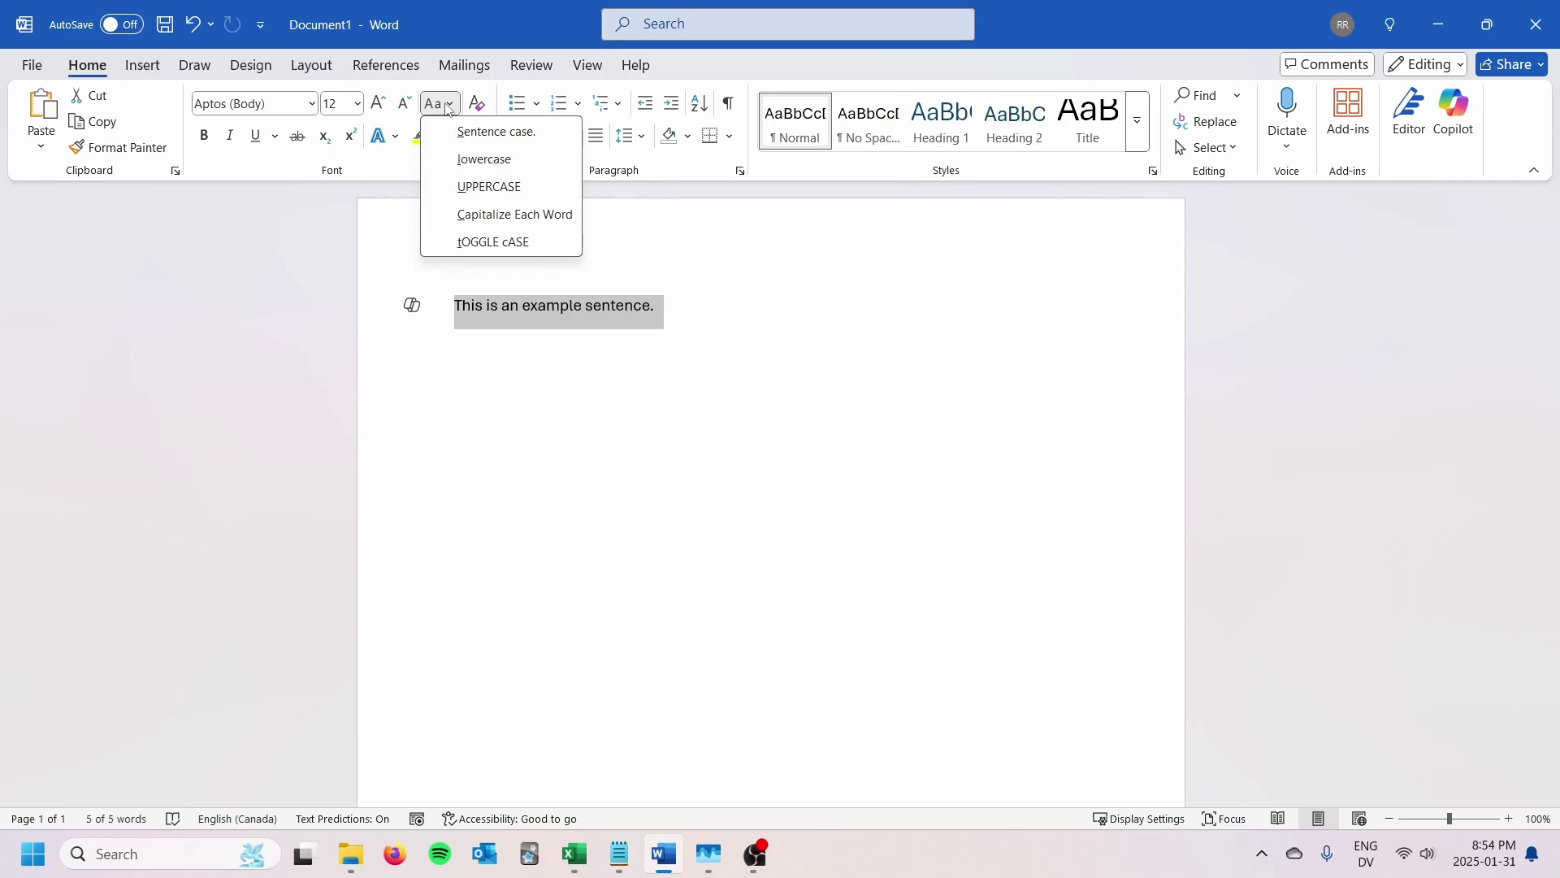
click(448, 108)
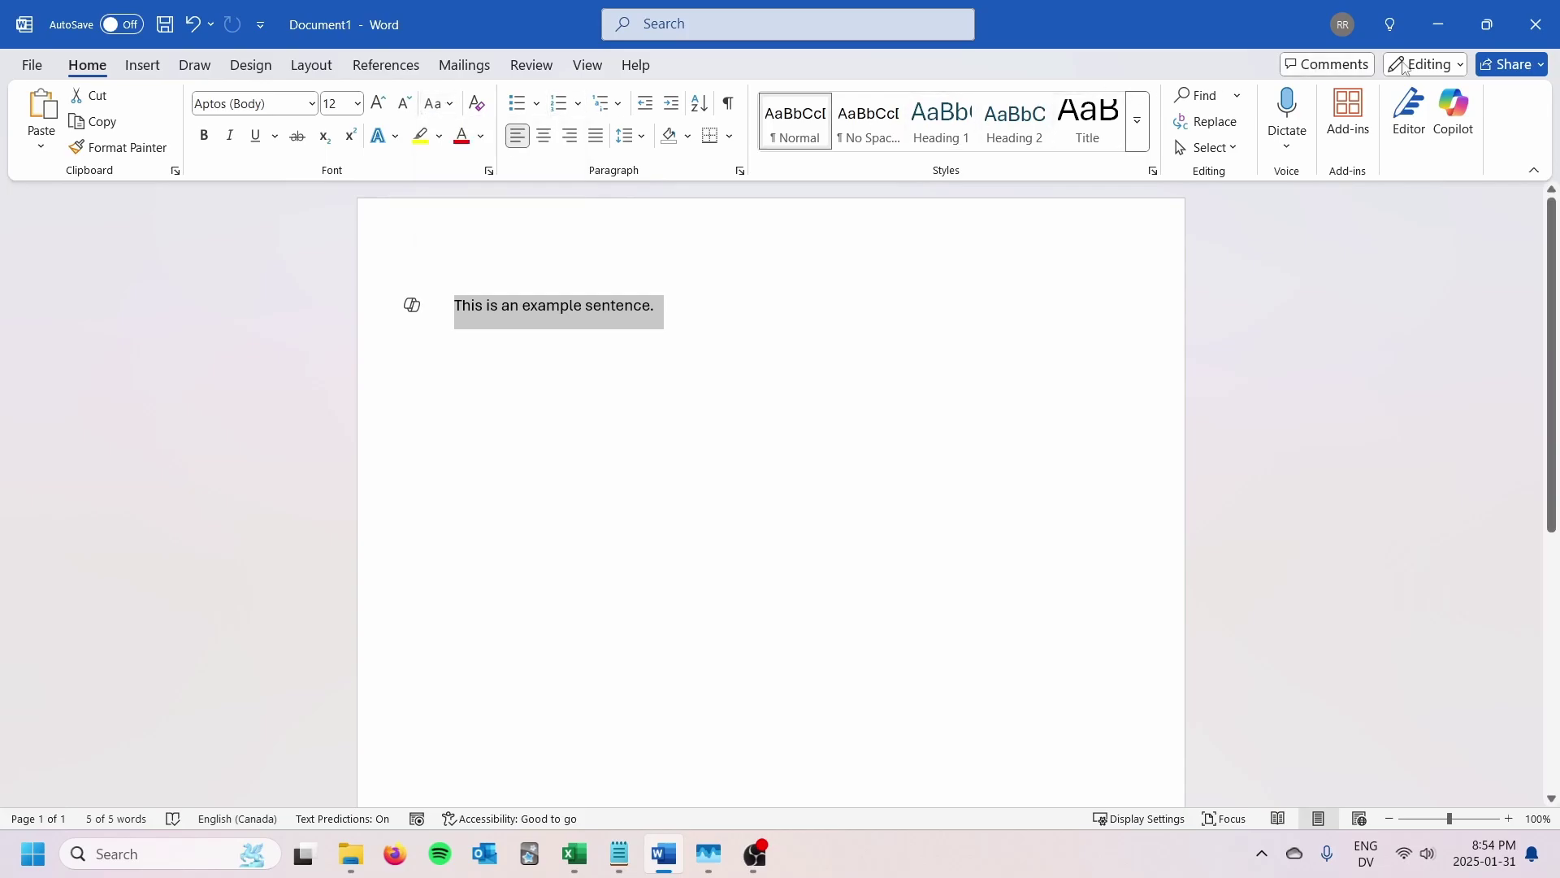
- Return to Excel's Book1 and check the words This, IS, some, TEXT in row 1
click(1445, 38)
click(463, 329)
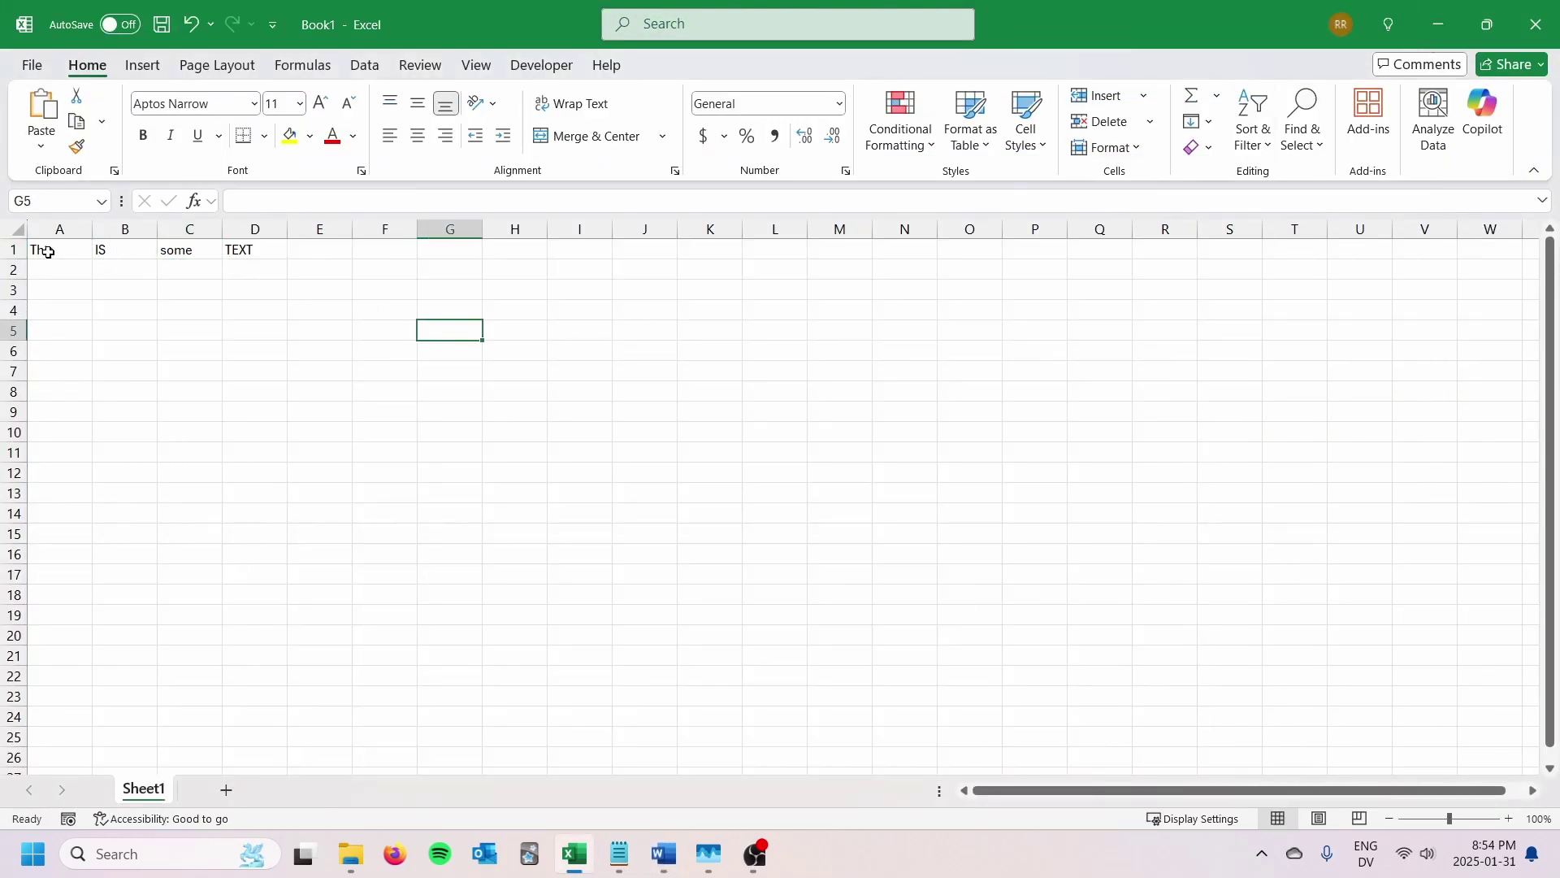
drag(49, 251, 227, 246)
click(254, 311)
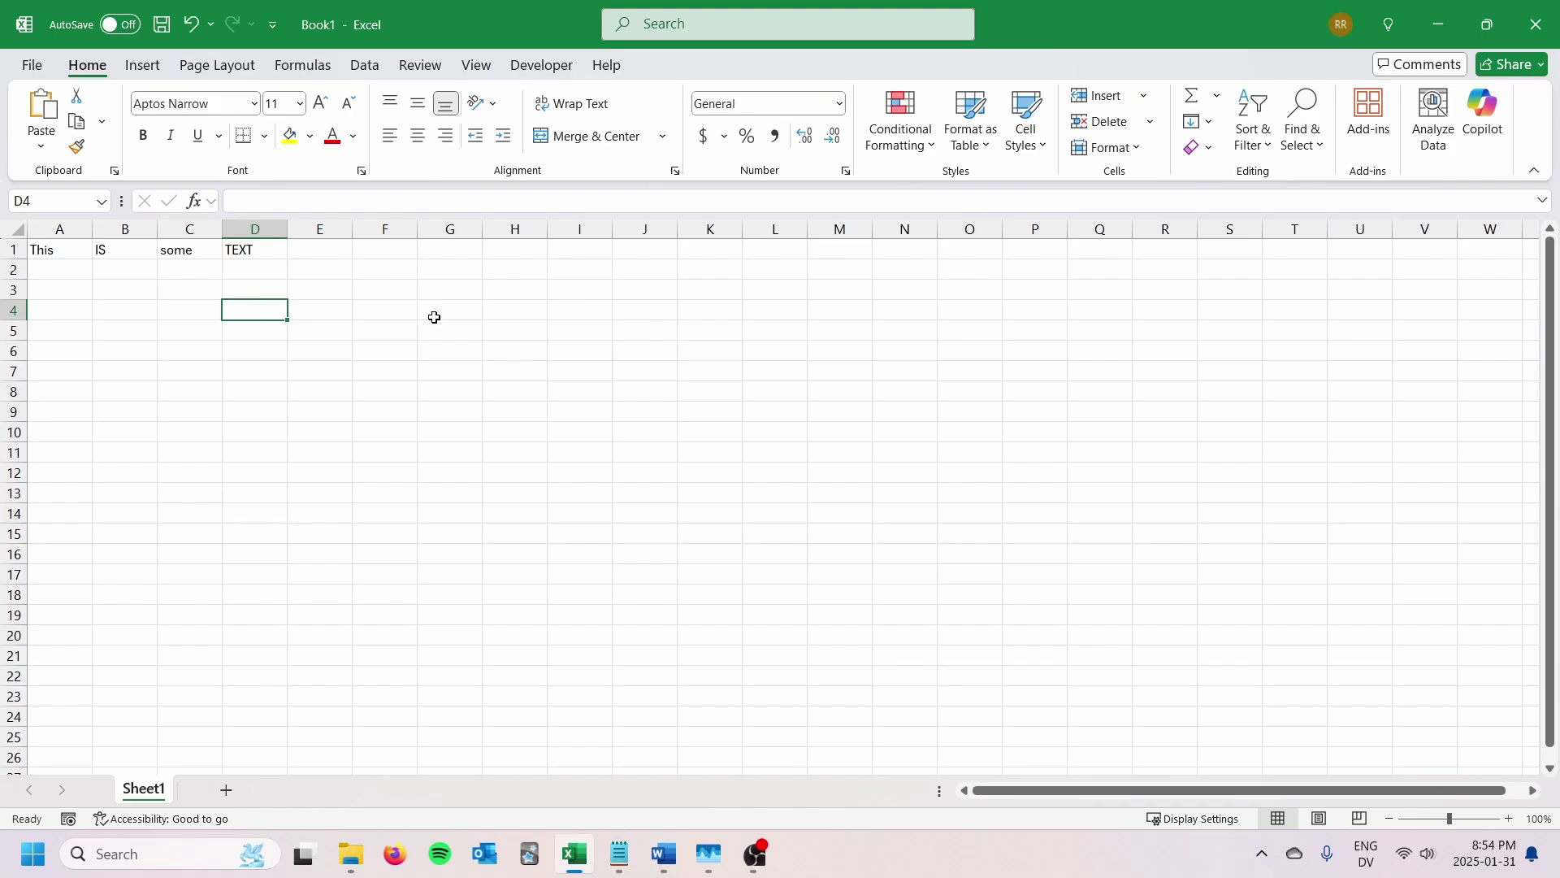
- In Customize the Ribbon, confirm Developer is checked under Main Tabs
right_click(696, 71)
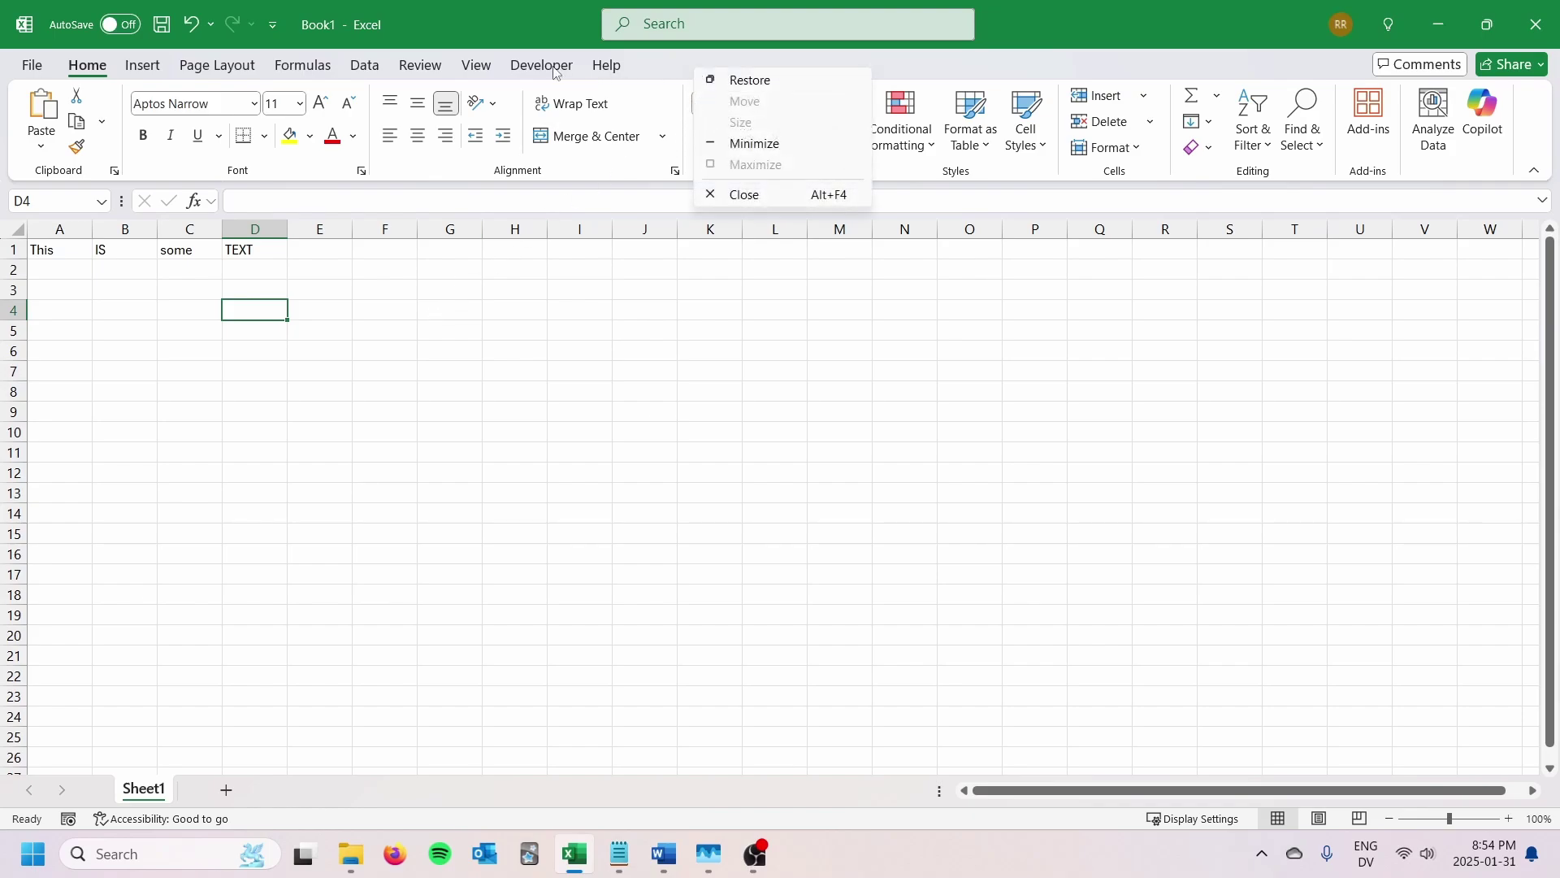
click(555, 72)
right_click(662, 66)
click(604, 71)
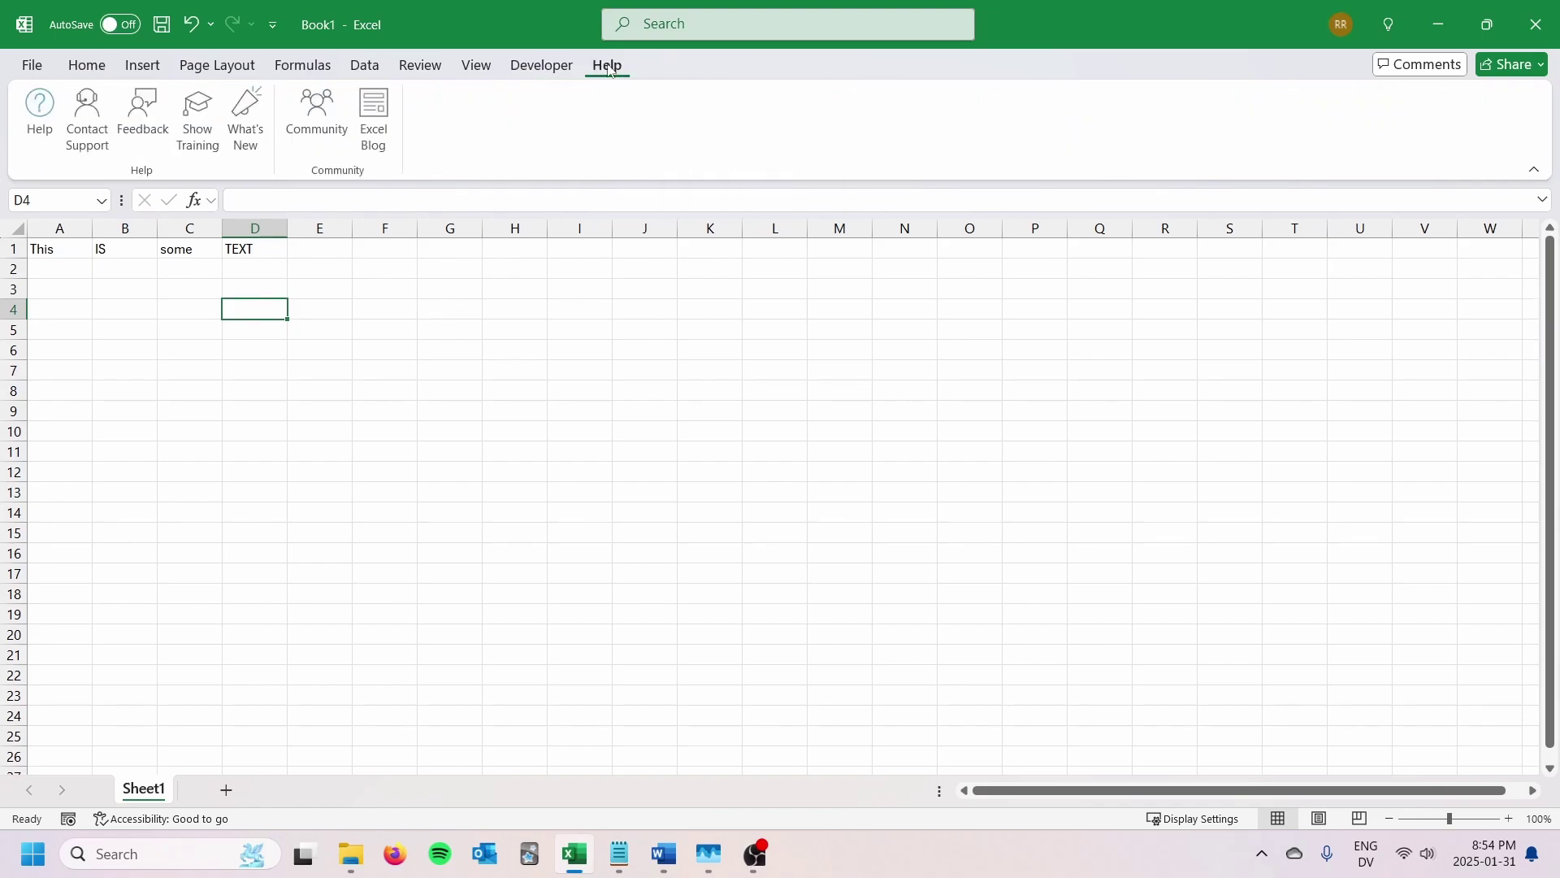
right_click(604, 72)
click(614, 81)
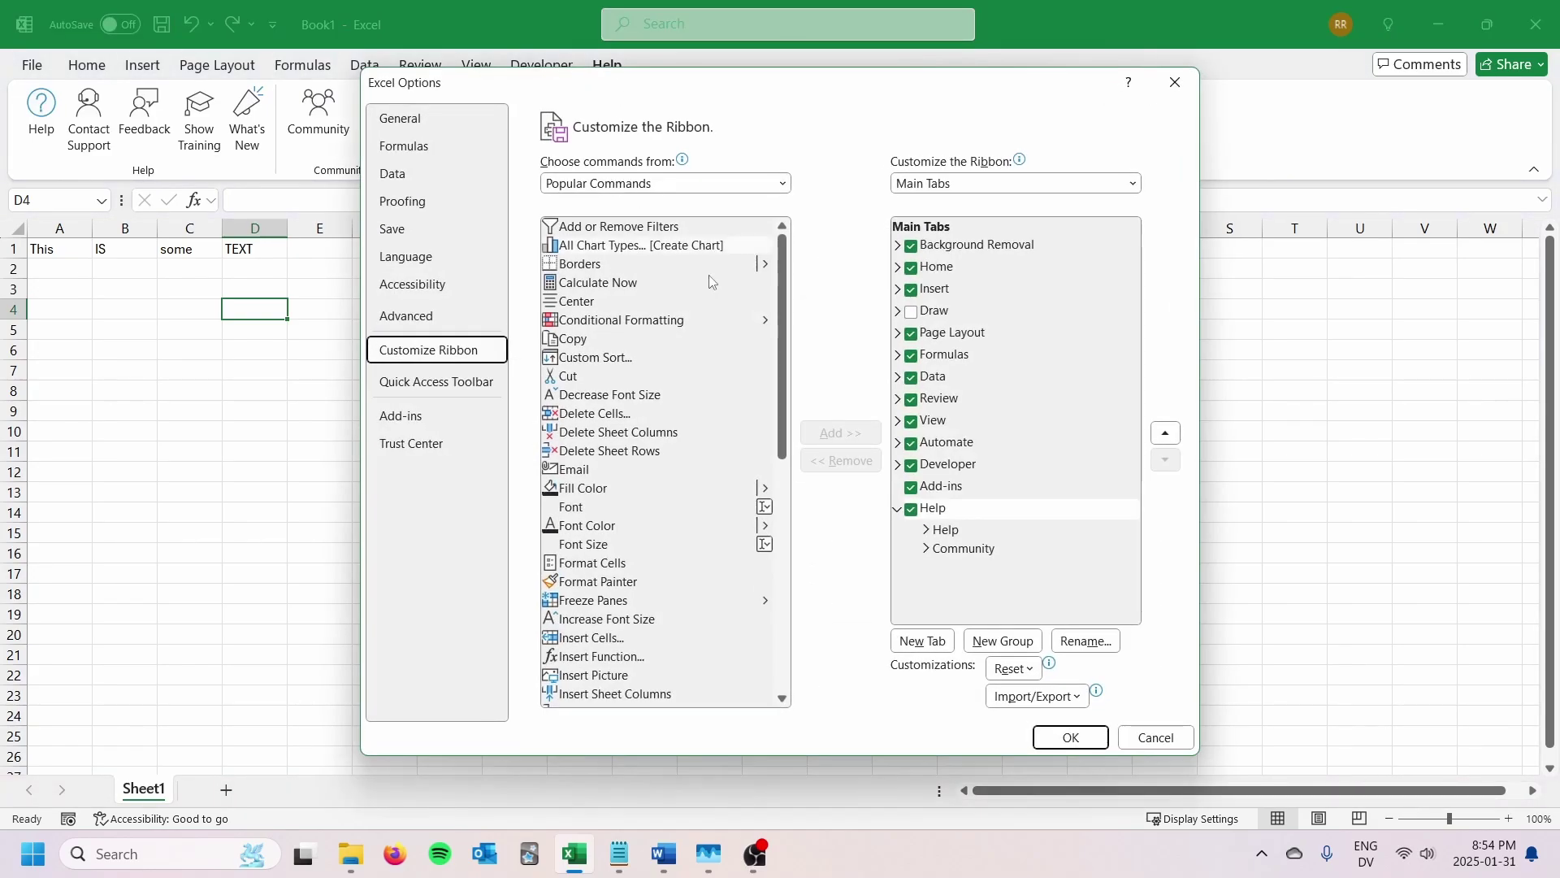
click(946, 464)
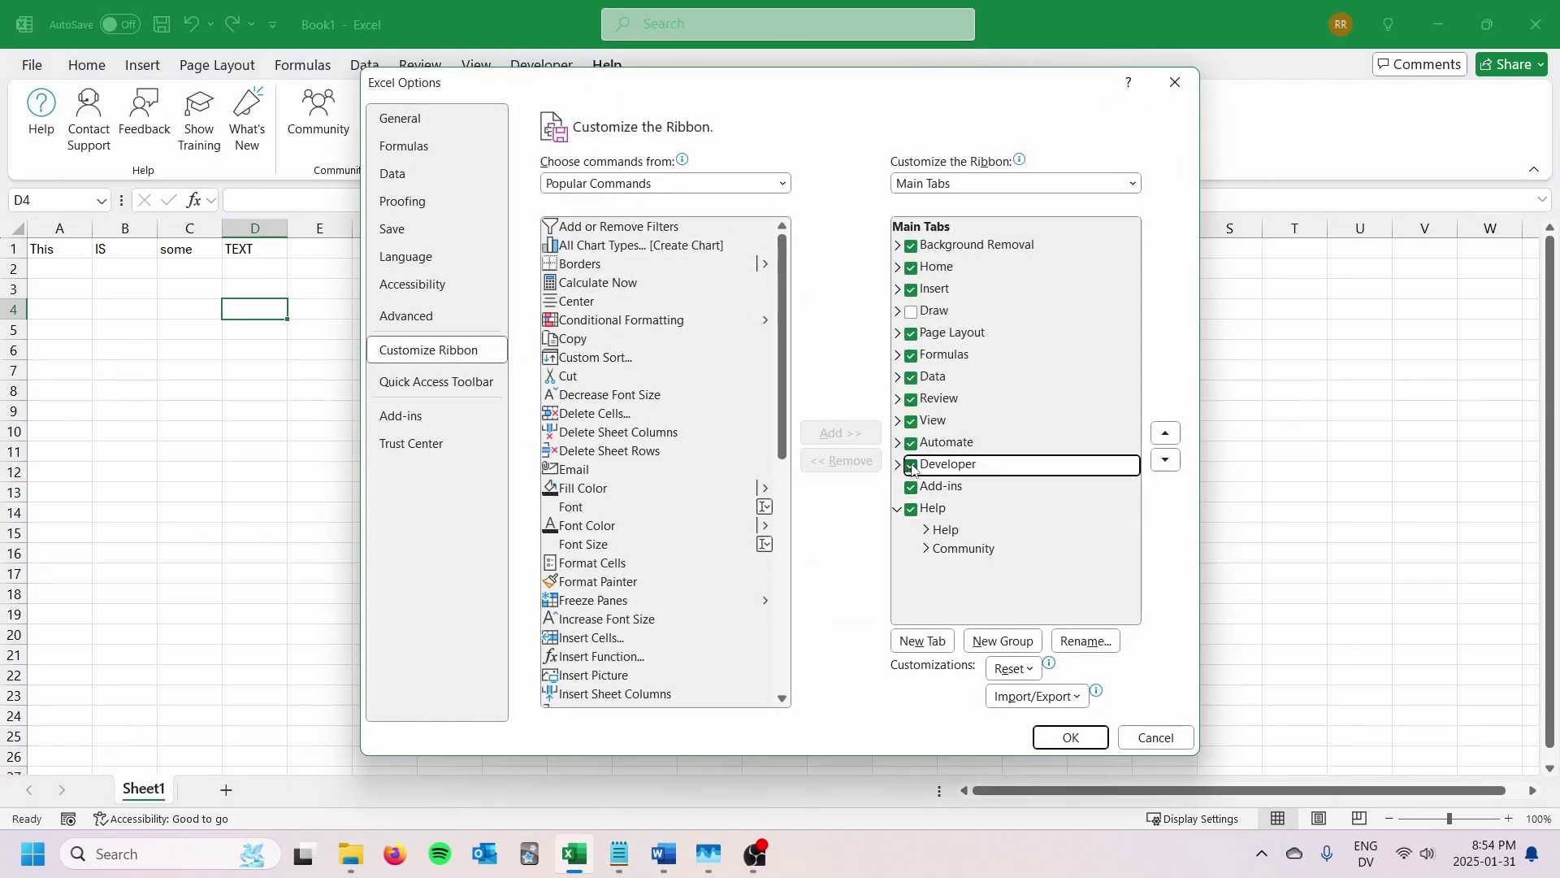
click(1069, 736)
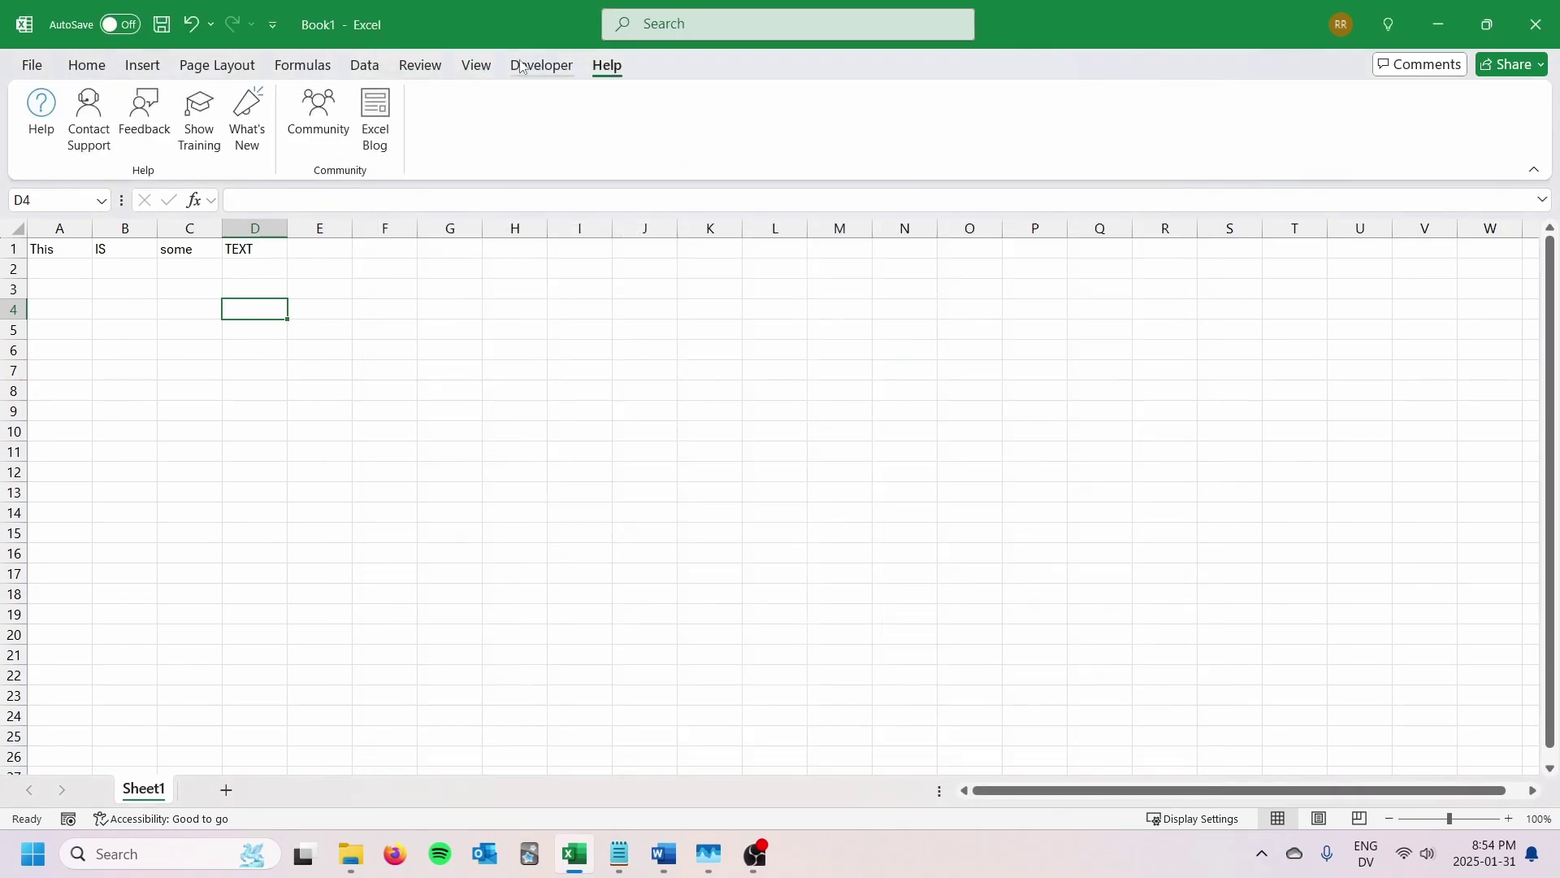
- Set up a macro recording named UpperCase, stored in the Personal Macro Workbook
click(521, 67)
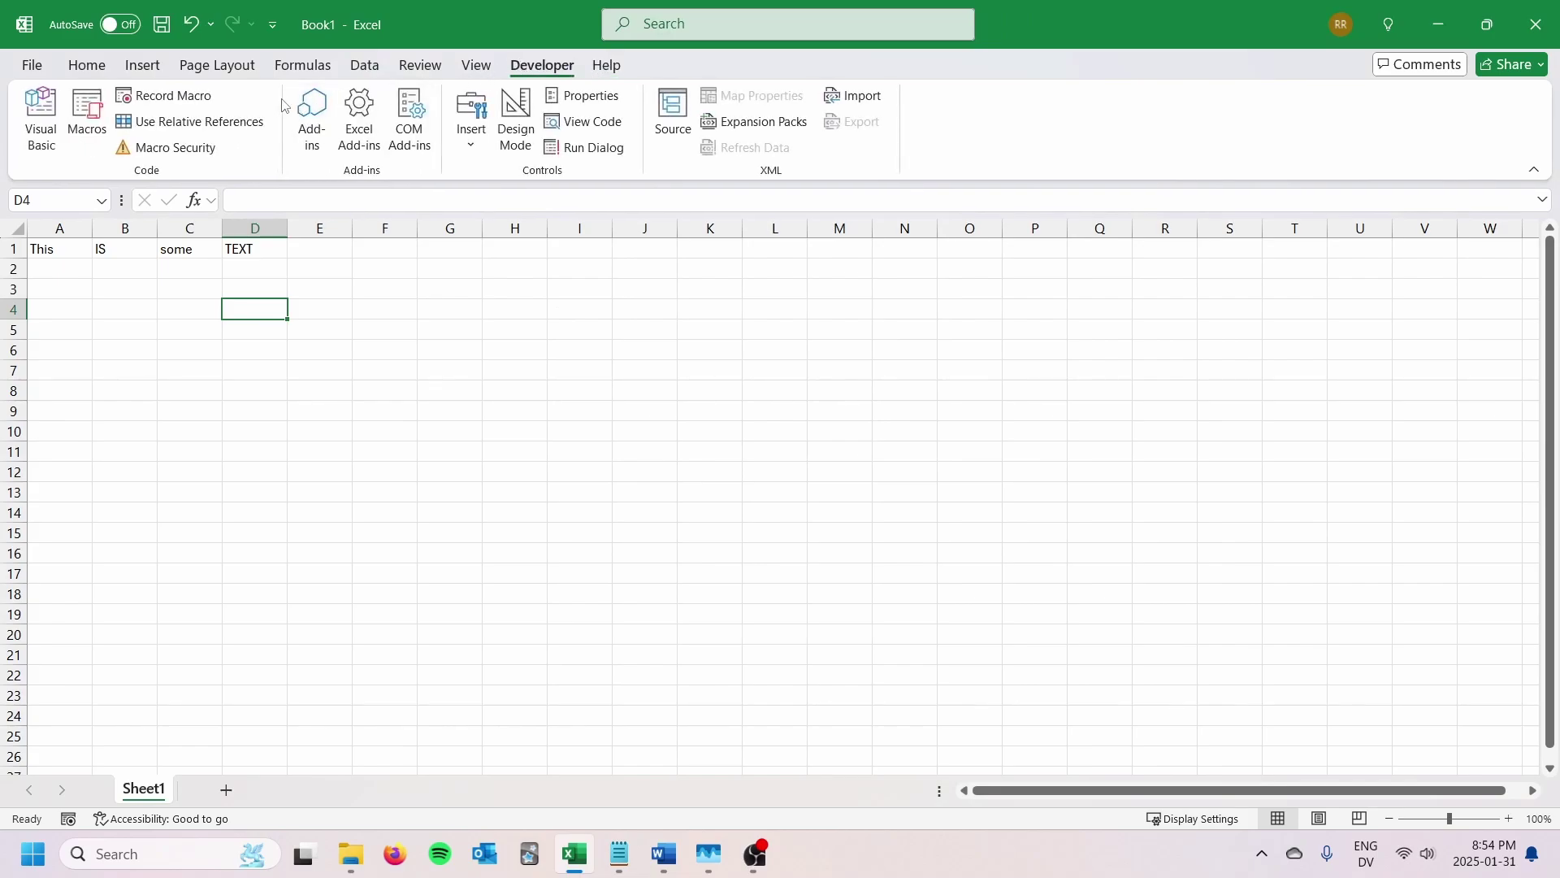
click(171, 96)
drag(883, 359, 668, 320)
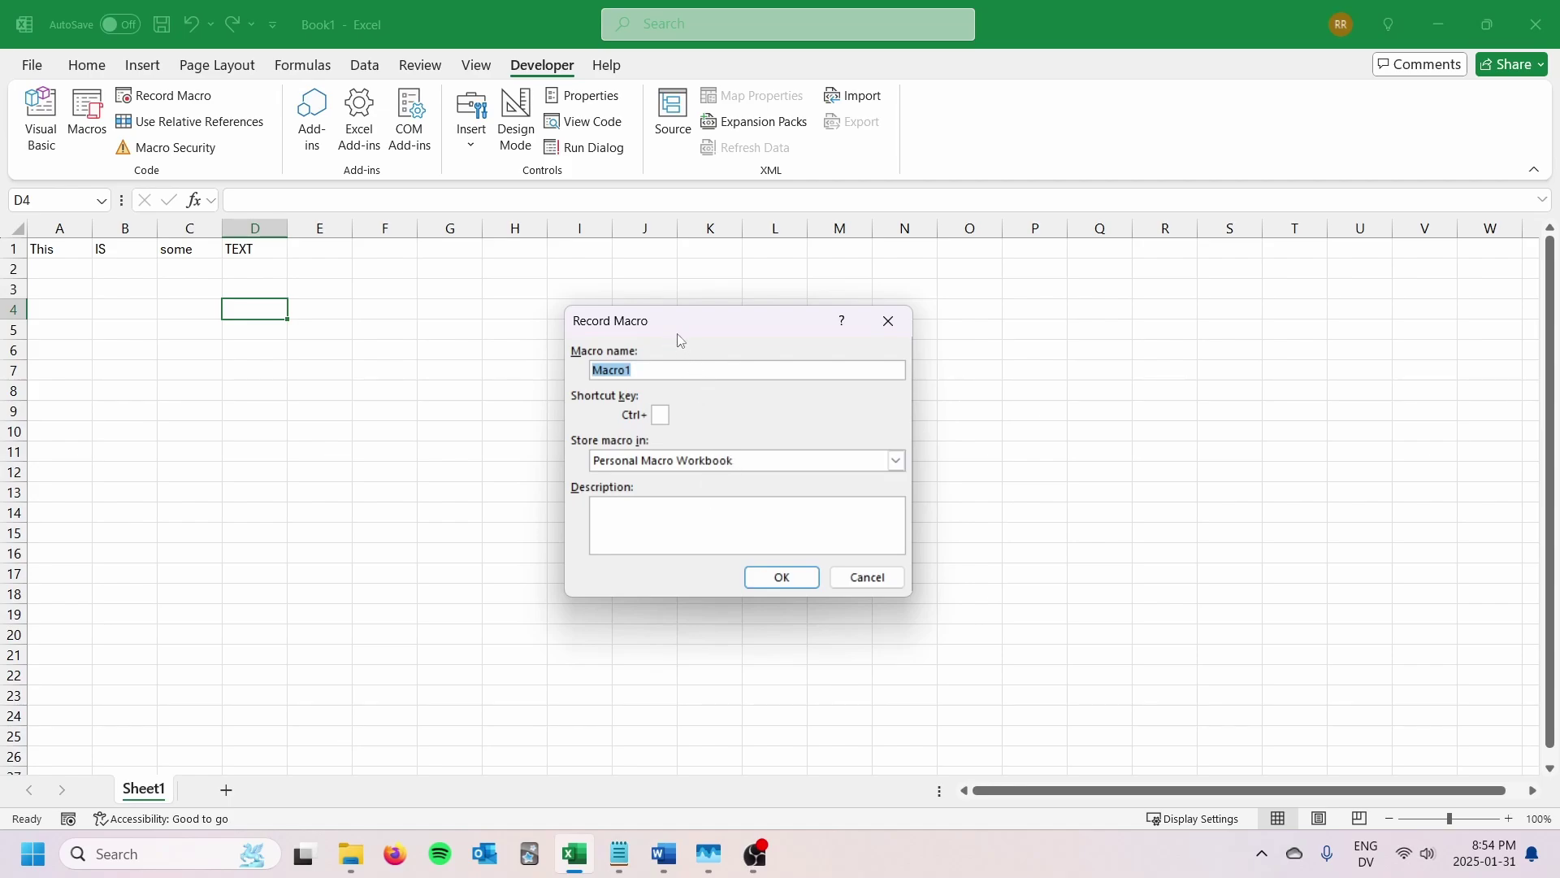
drag(675, 330, 668, 332)
key(BackSpace)
text(Upper)
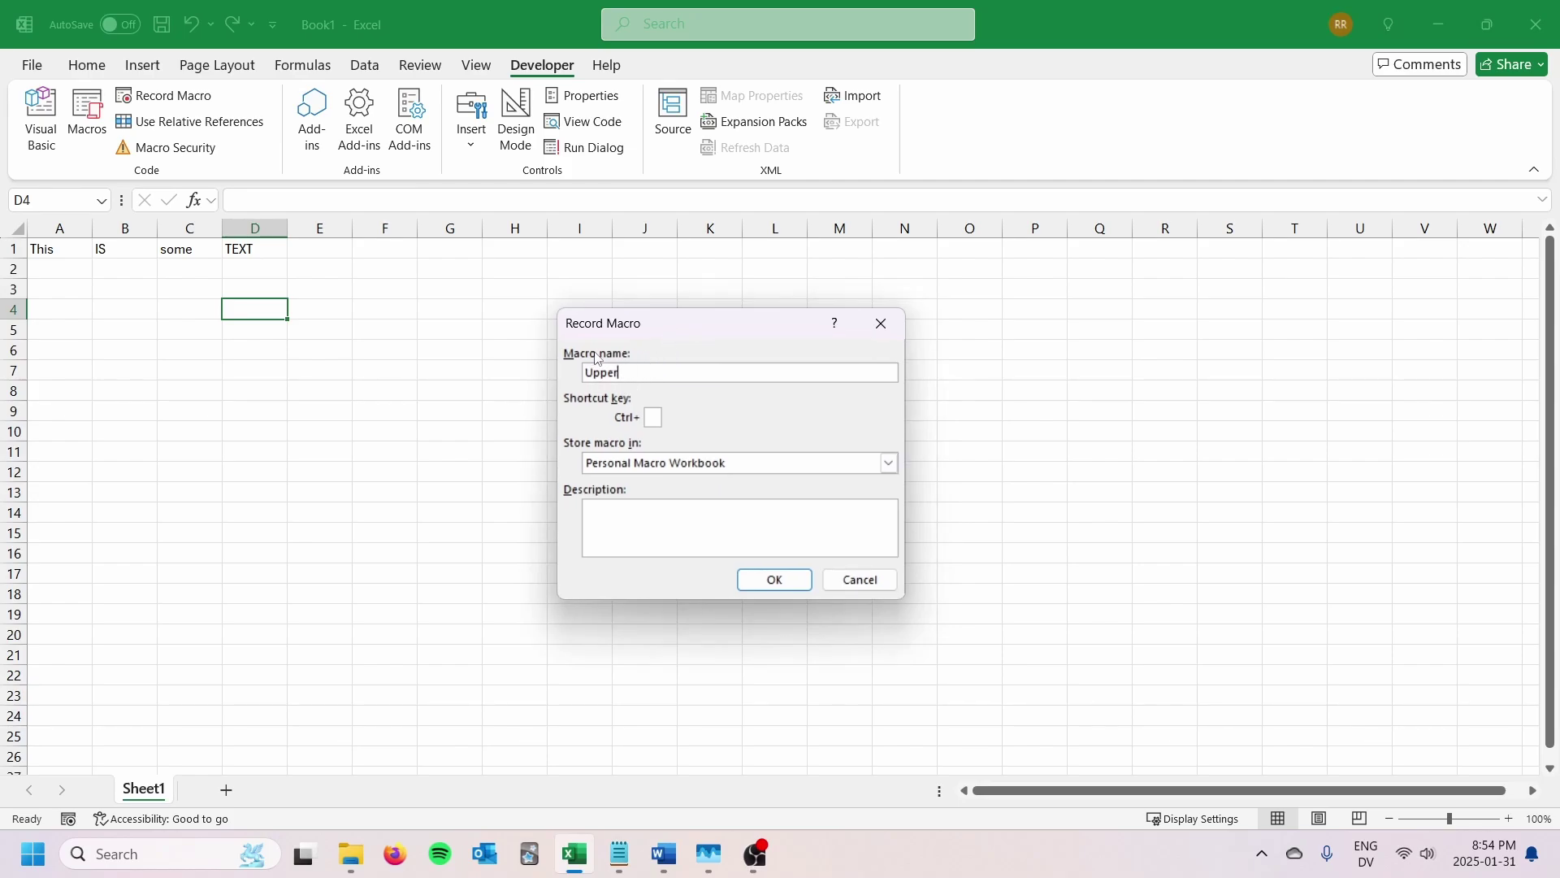
text(Case)
click(682, 468)
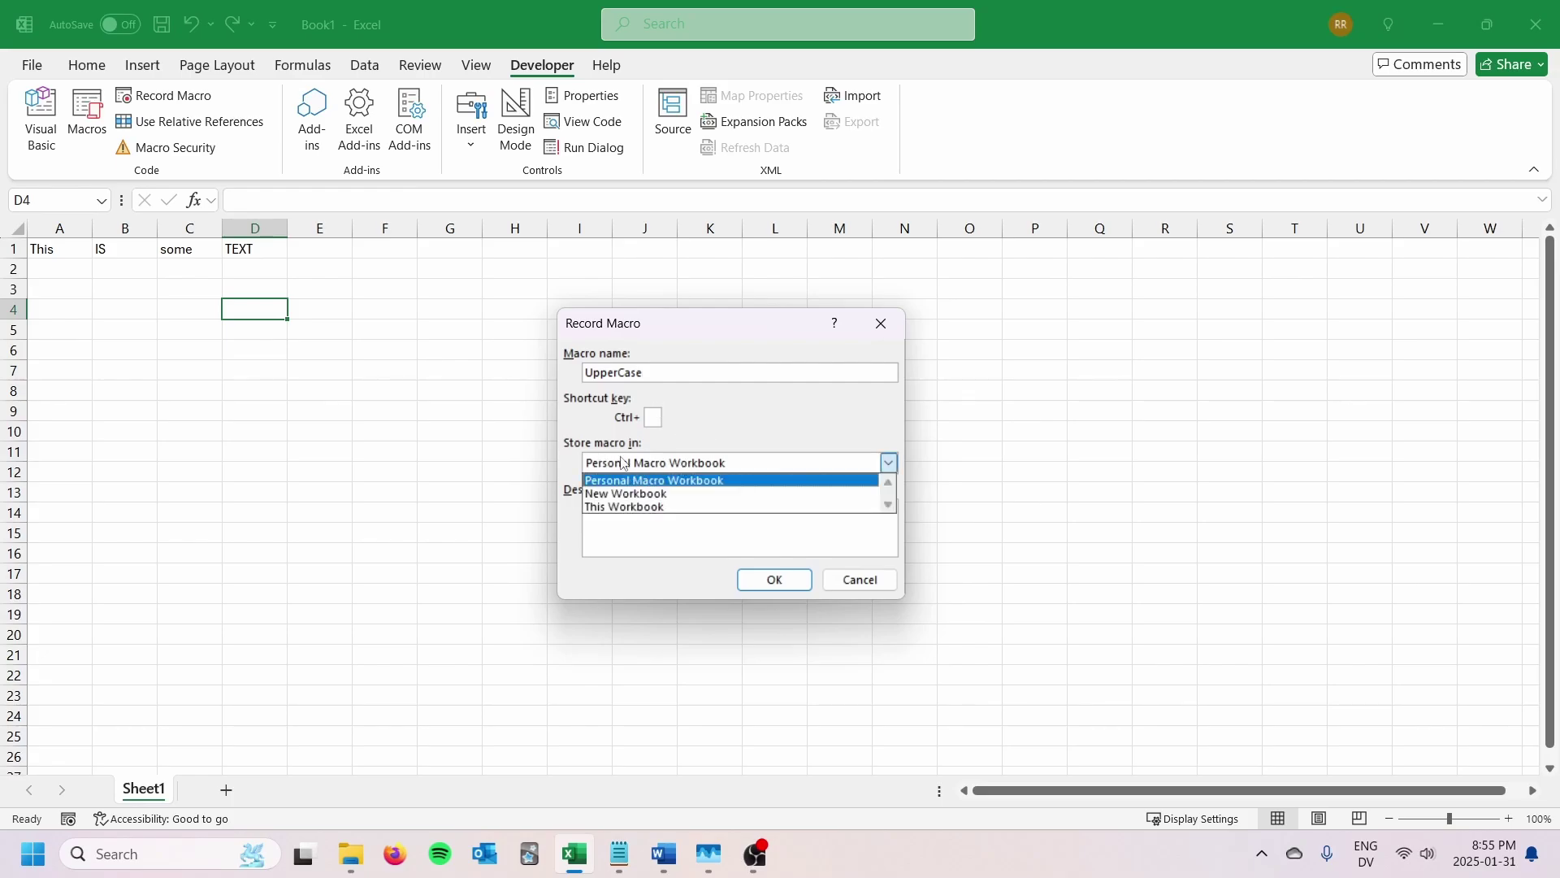
click(683, 467)
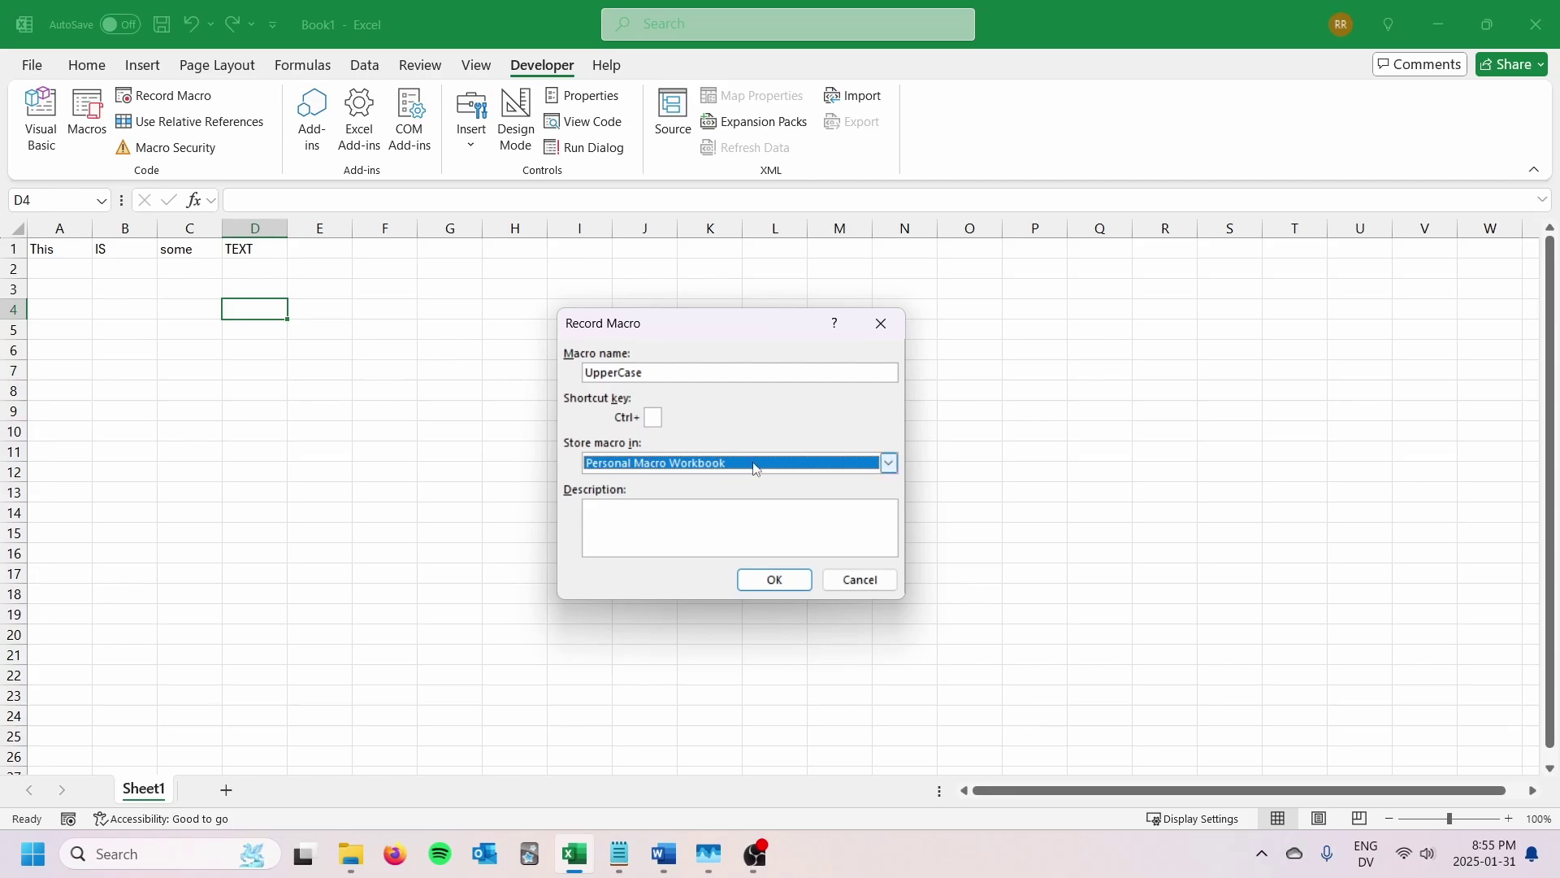
- Record selecting cell D1, then stop the recording
click(774, 579)
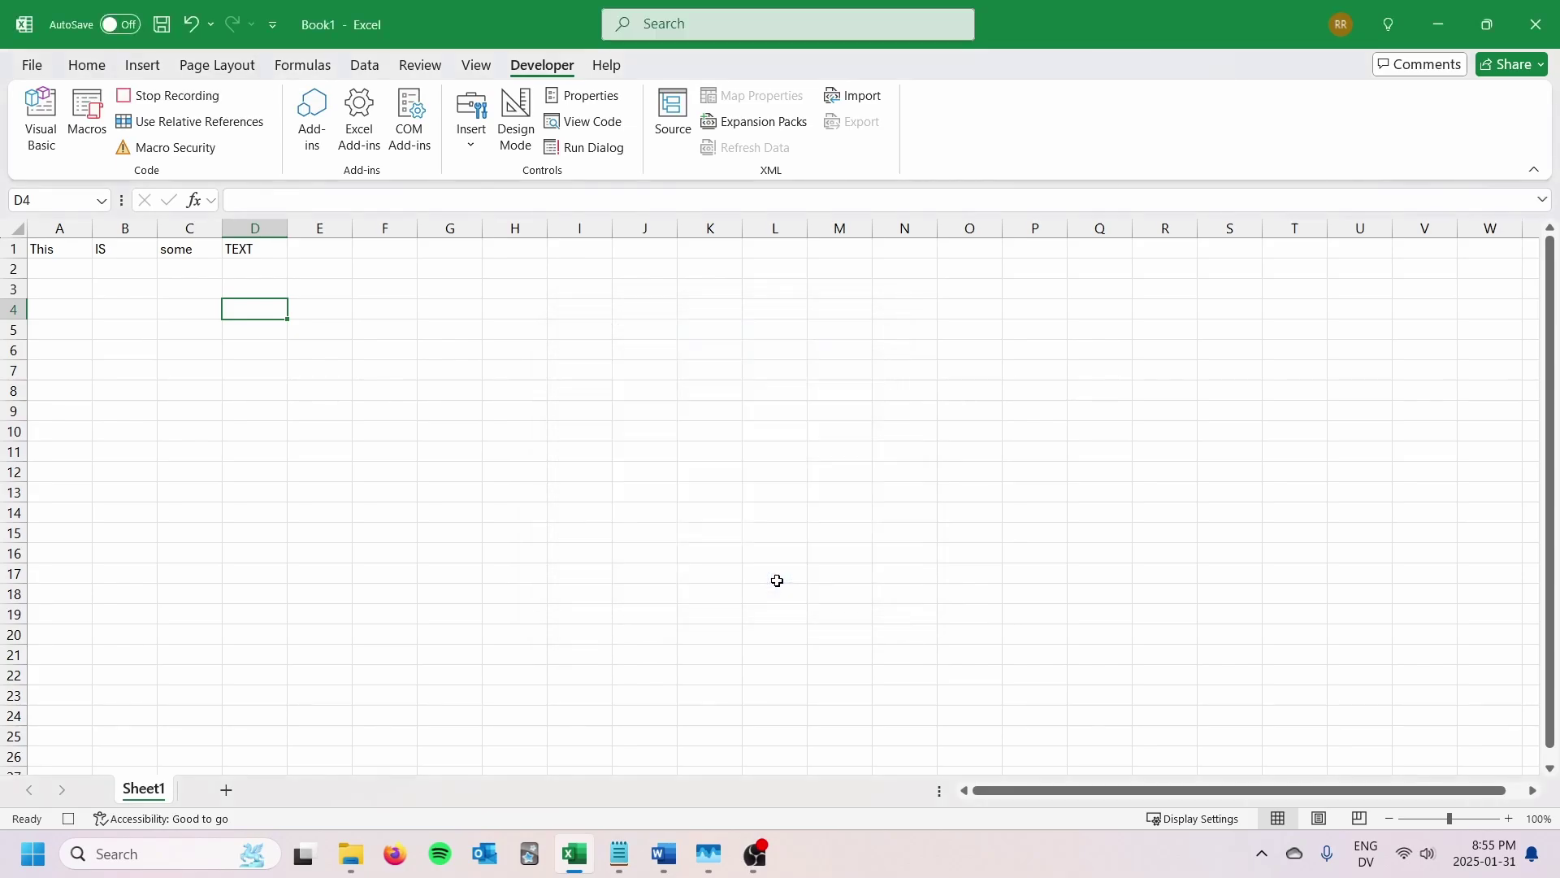
click(254, 246)
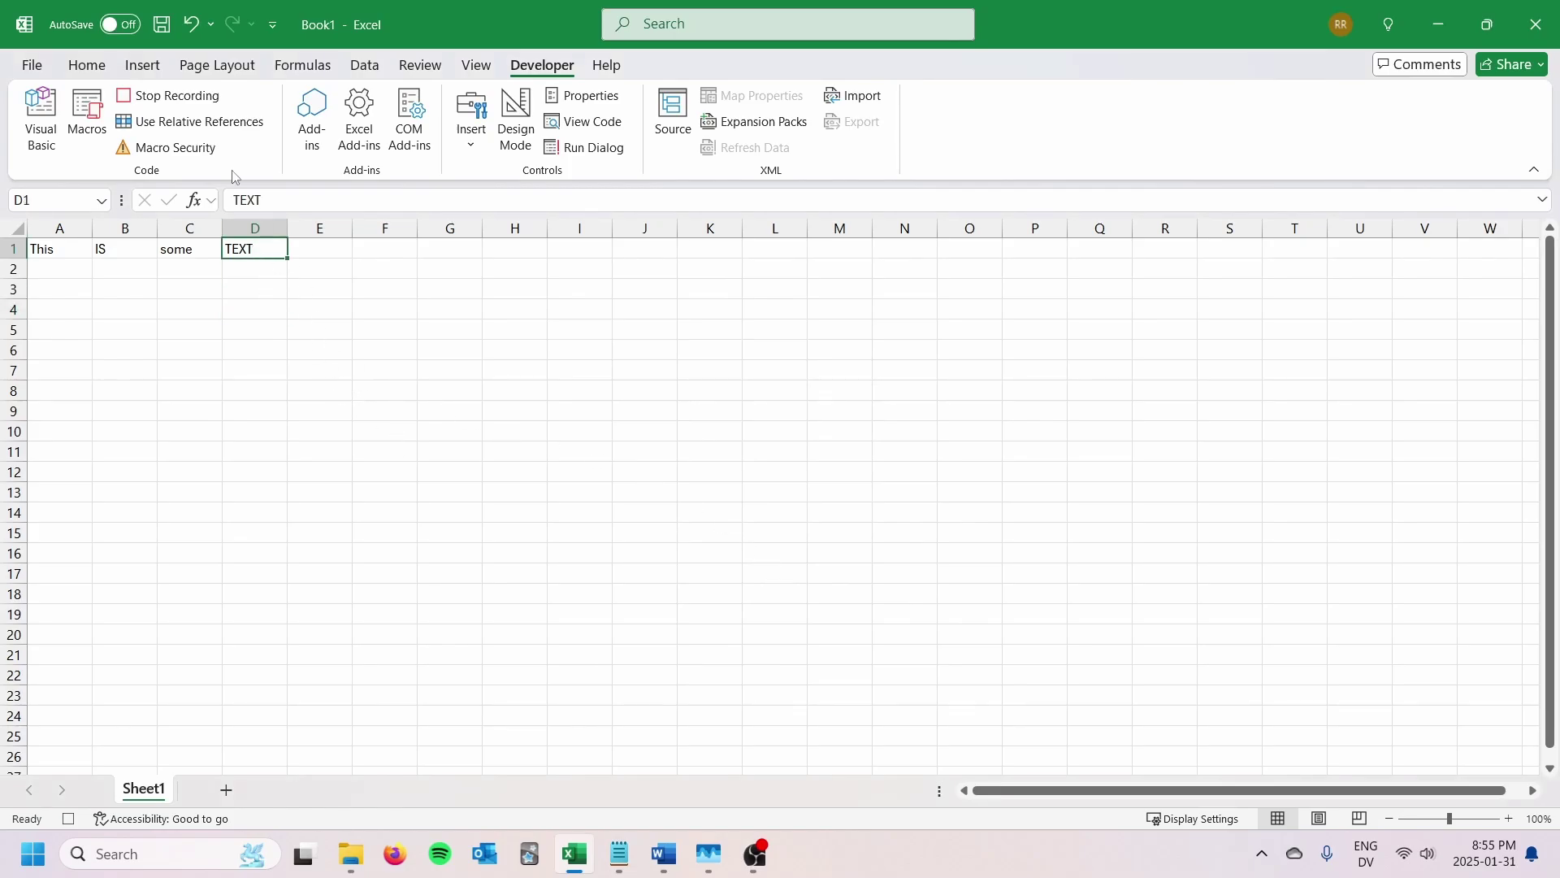
click(178, 95)
- Open Module1 of PERSONAL.XLSB in the Visual Basic editor
click(41, 122)
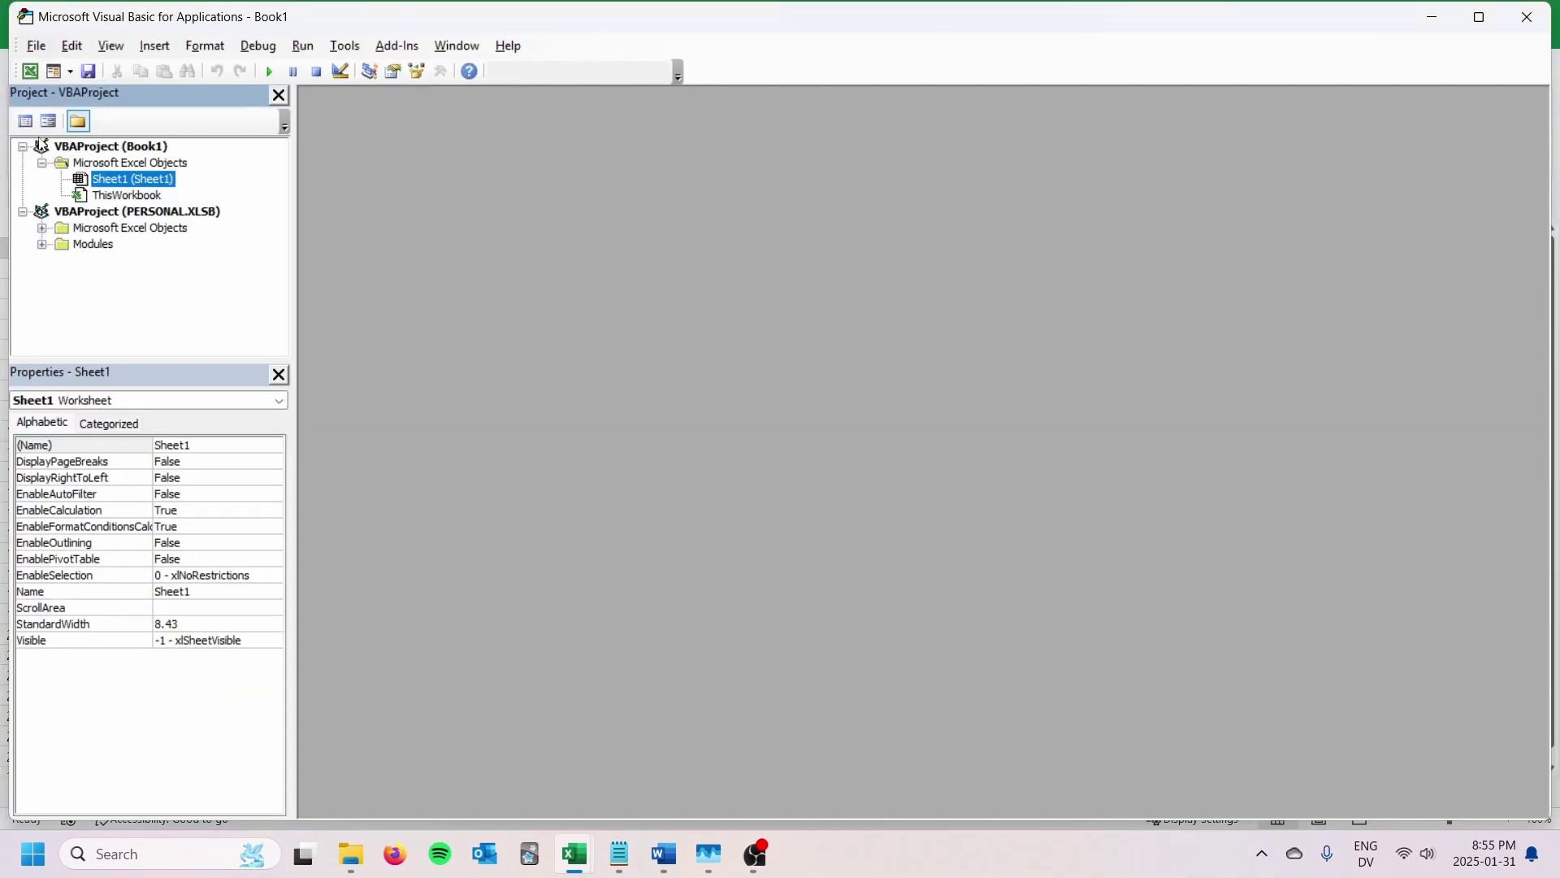
click(163, 212)
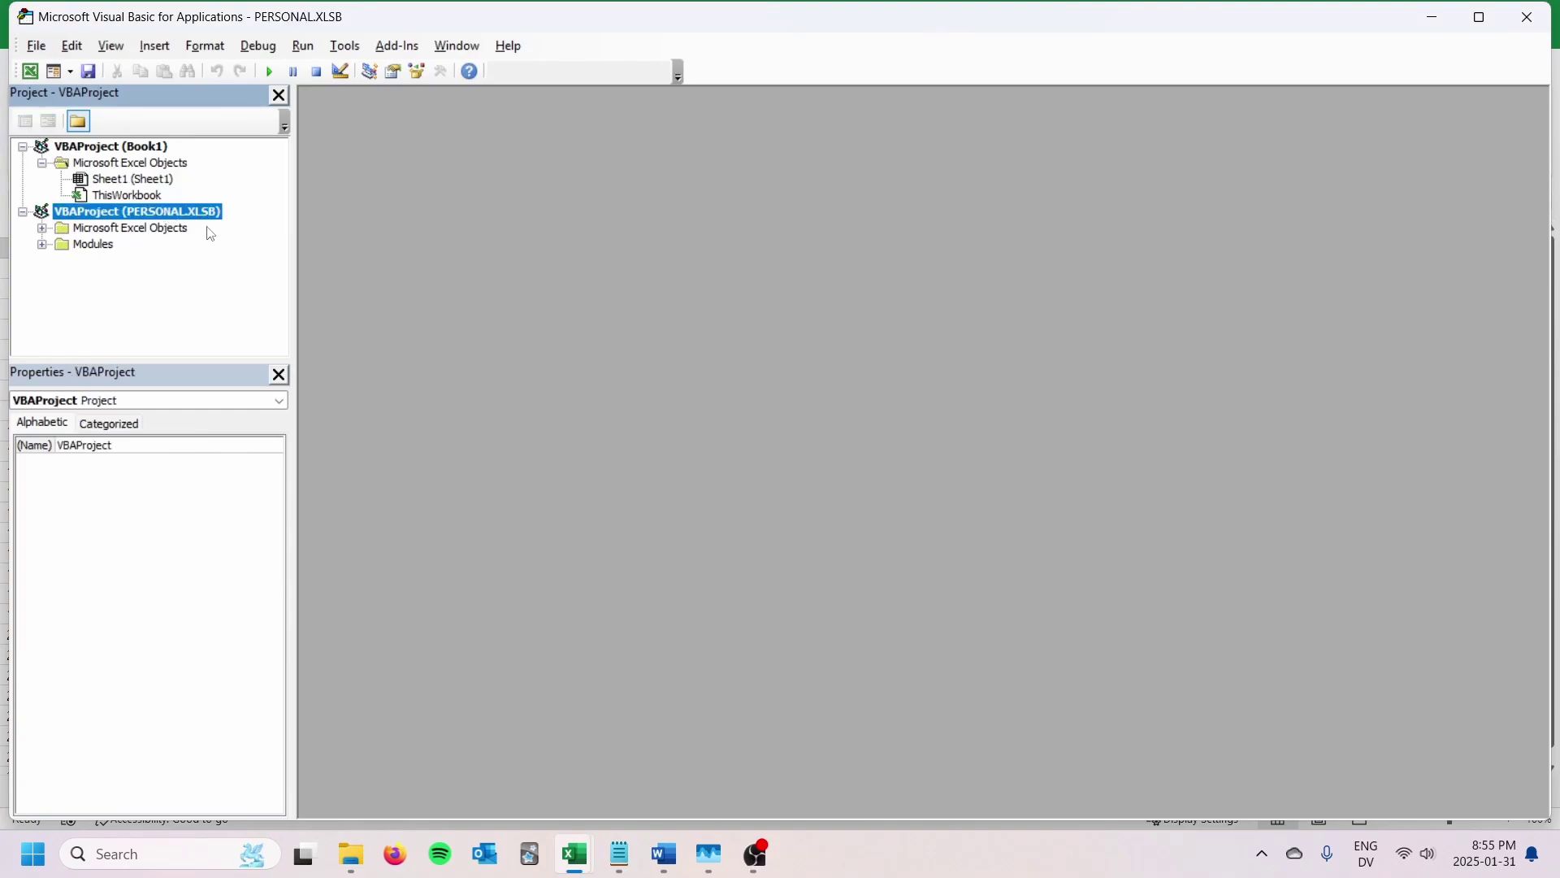
click(41, 245)
double_click(104, 261)
- Delete the recorded Range("D1").Select line from Sub UpperCase
click(501, 243)
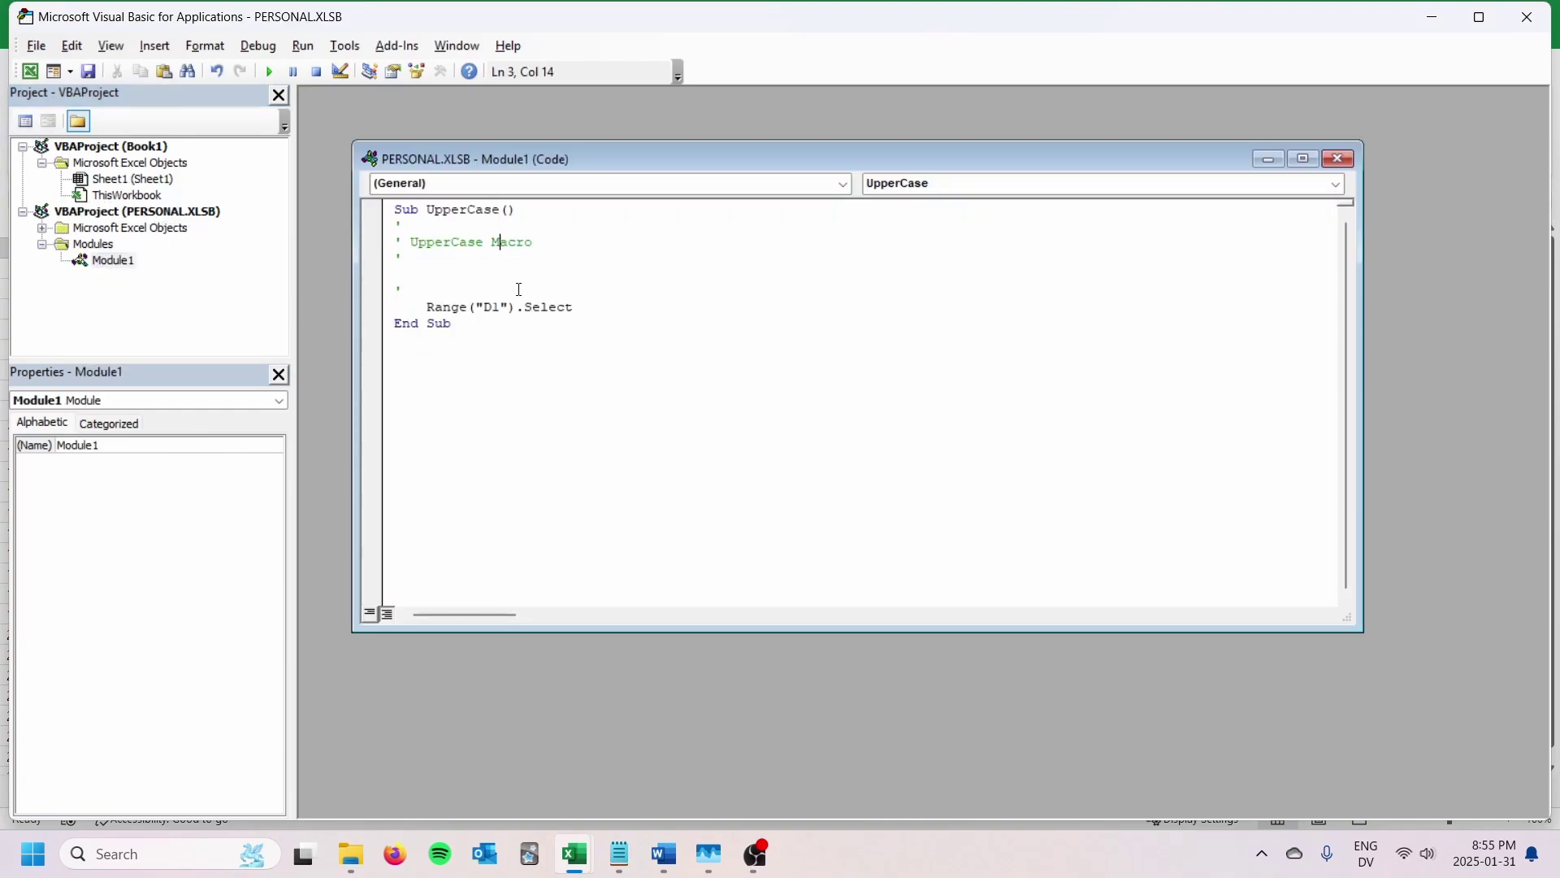
click(540, 247)
drag(425, 308, 598, 306)
click(587, 305)
drag(612, 309, 442, 296)
key(Delete)
key(alt+Tab)
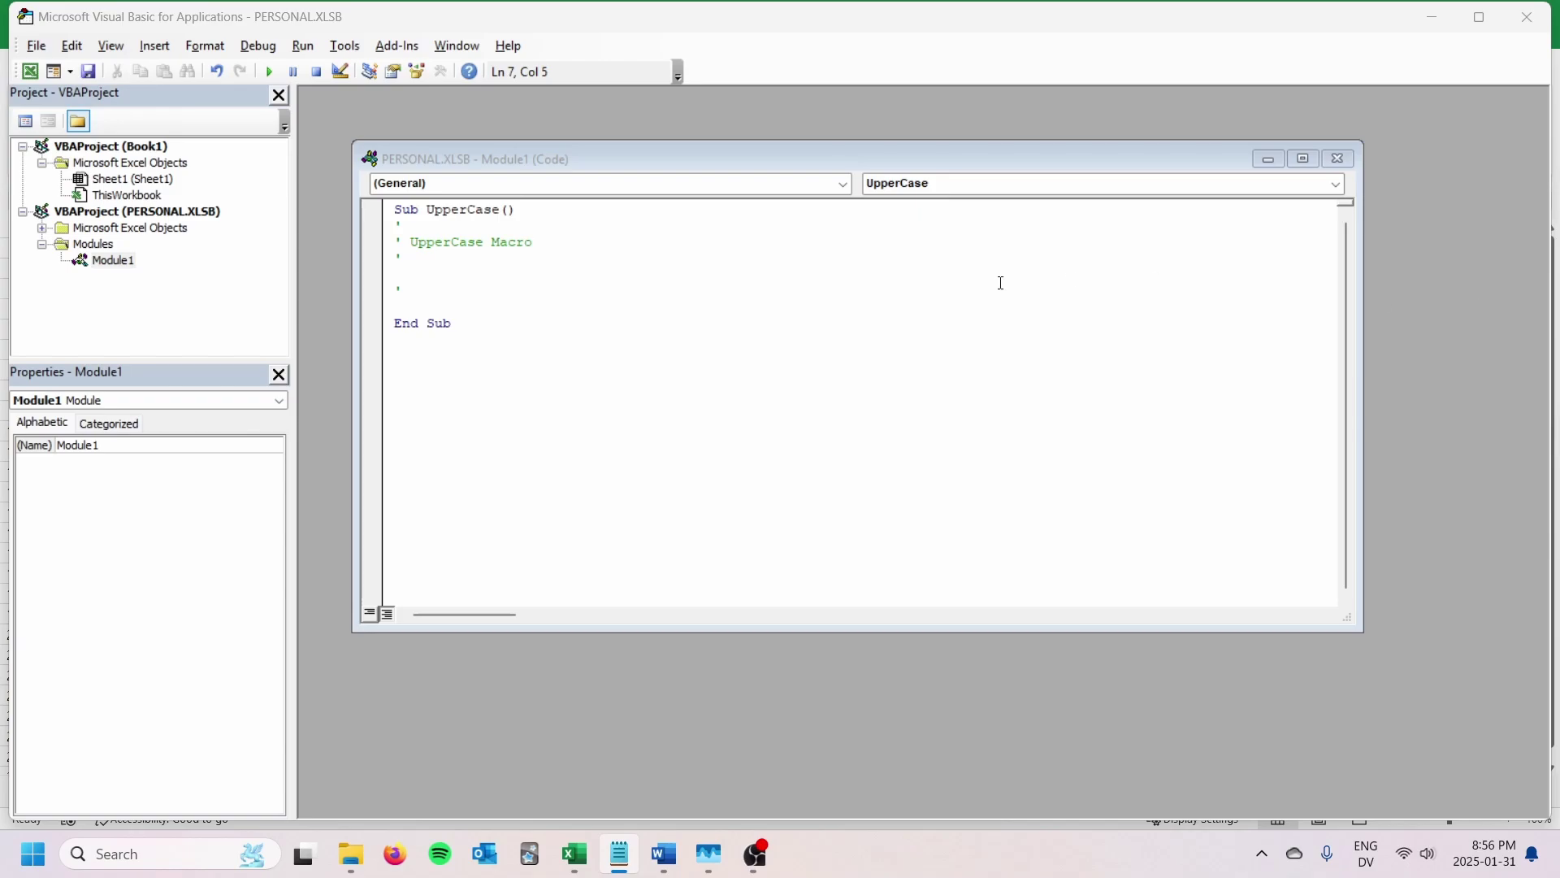
- Paste the cell-looping code into UpperCase and remove the extra space before Dim
key(alt+Tab)
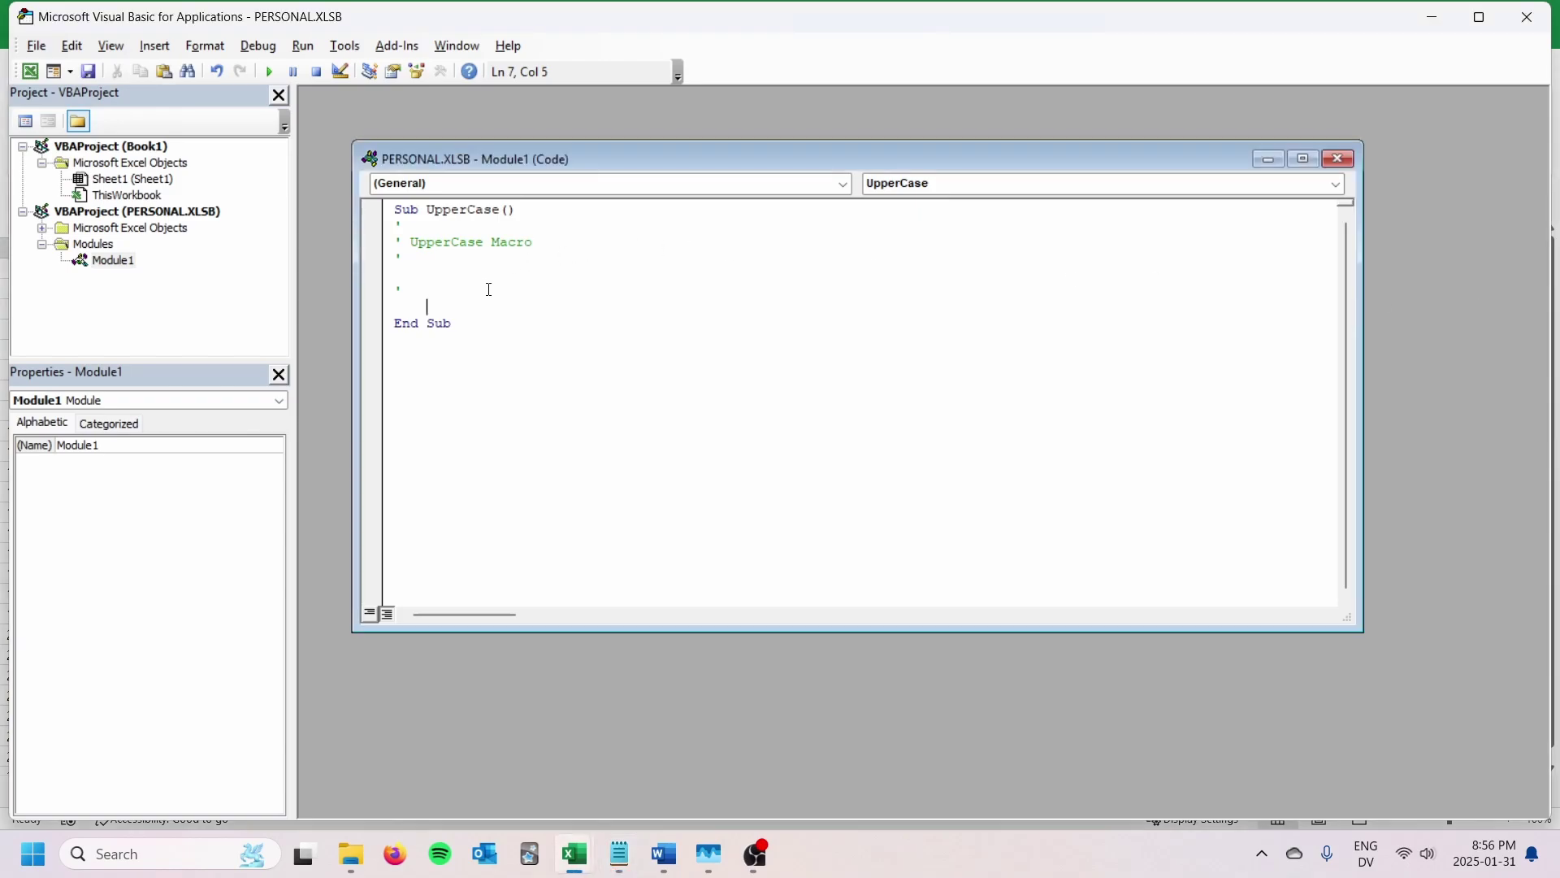
text(Dim cell As Range     ' Loop through each cell in the selected range     For Each cell In Selection         ' Check if the cell contains text         If Not IsEmpty(cell.Value) And VarType(cell.Value) = vbString Then             cell.Value = UCase(cell.Value) ' Capitalize the text         End If     Next cell)
click(435, 307)
key(BackSpace)
click(609, 307)
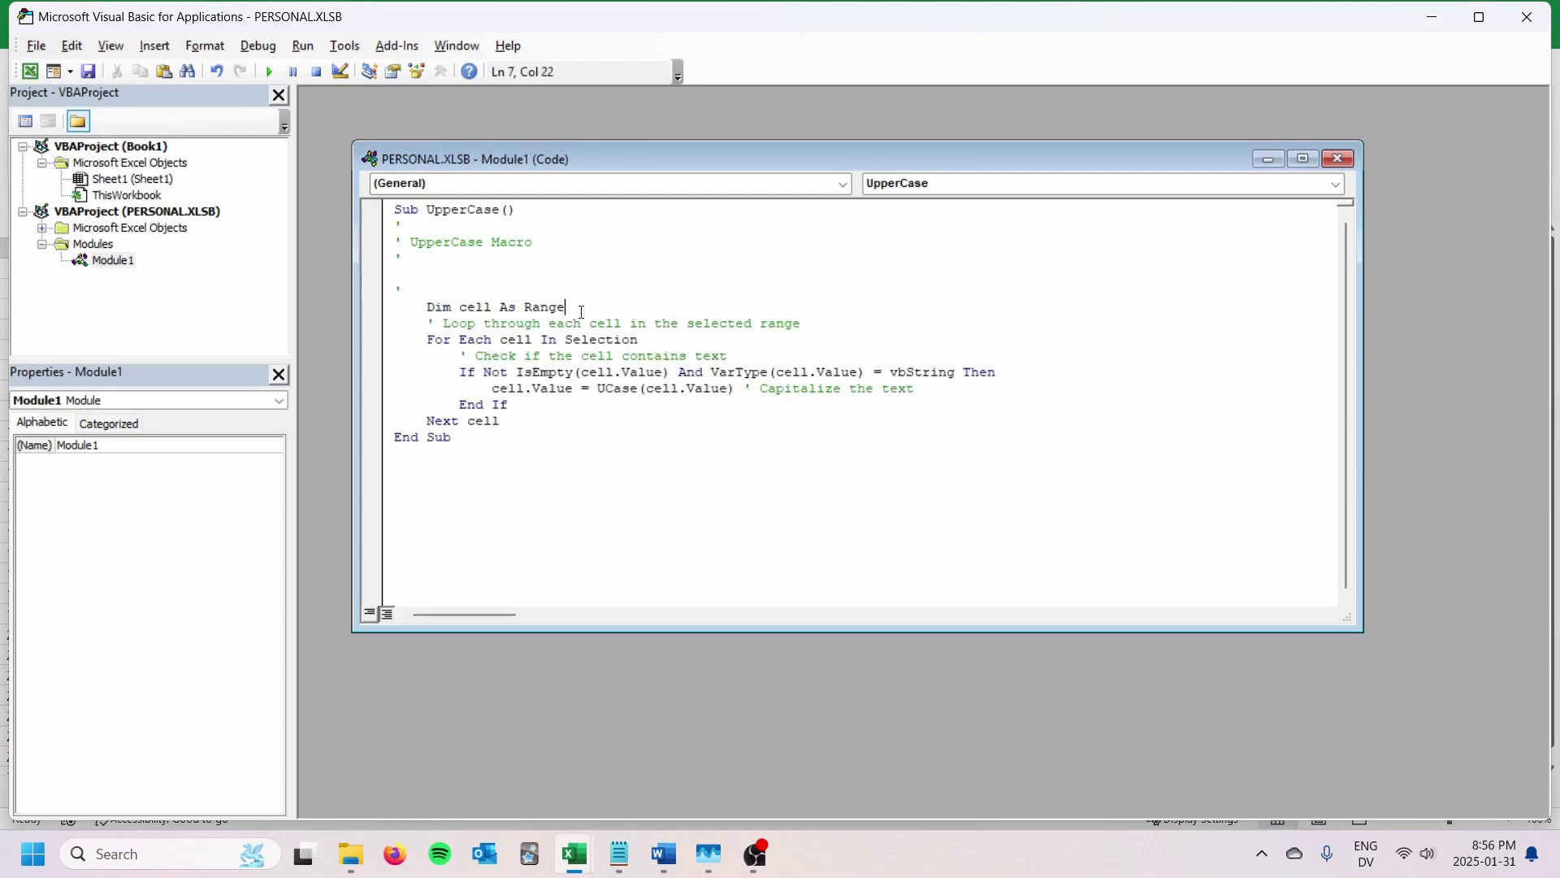
- Review the Dim, For Each, IsEmpty/VarType and UCase lines, then select the whole macro
double_click(478, 308)
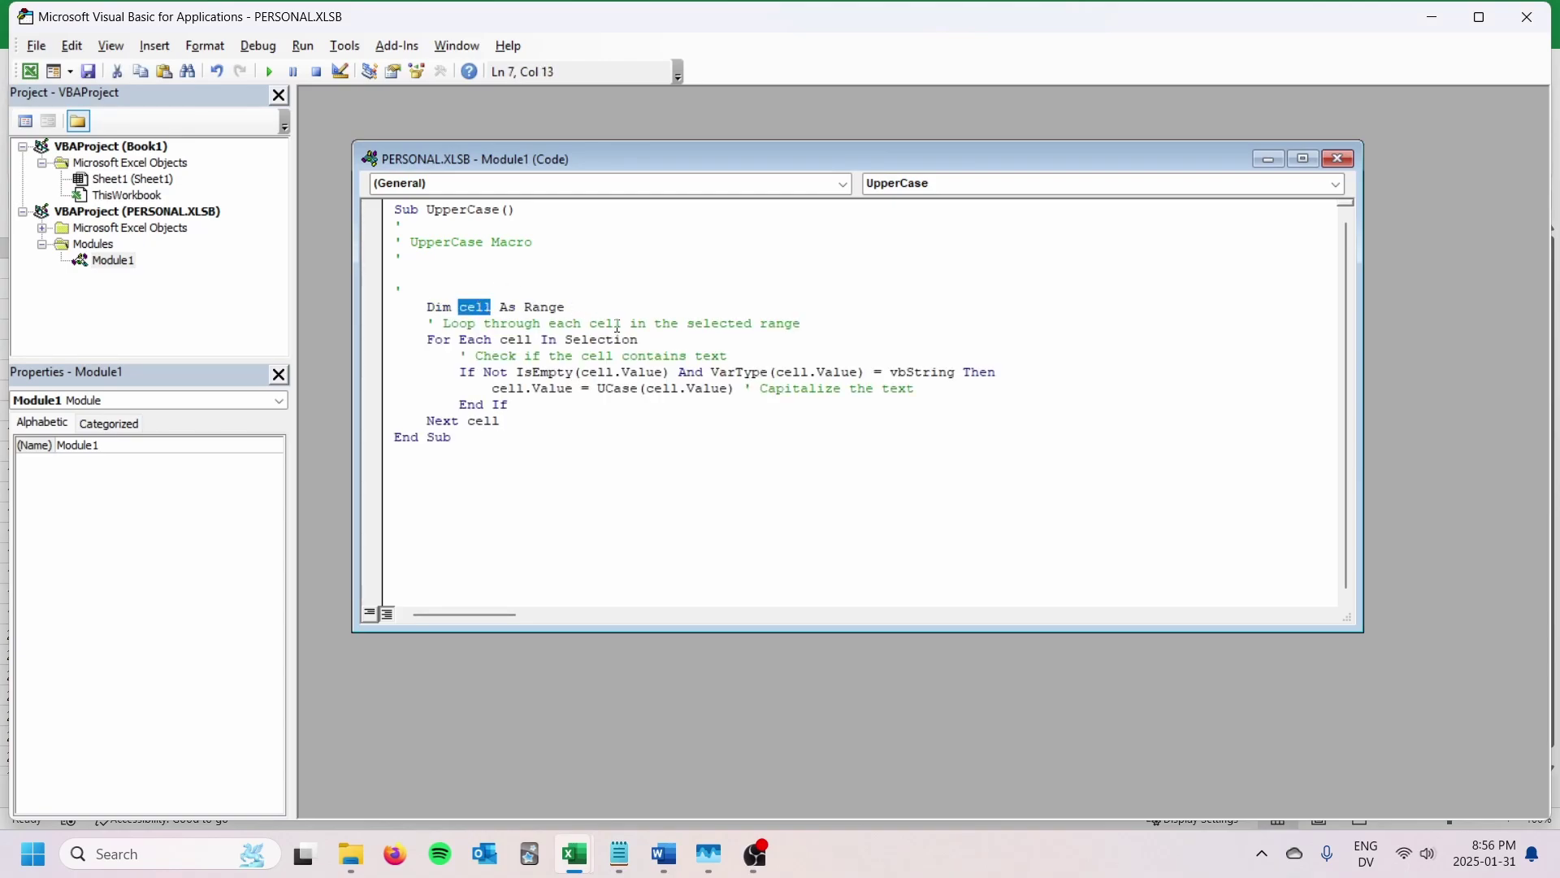
double_click(518, 341)
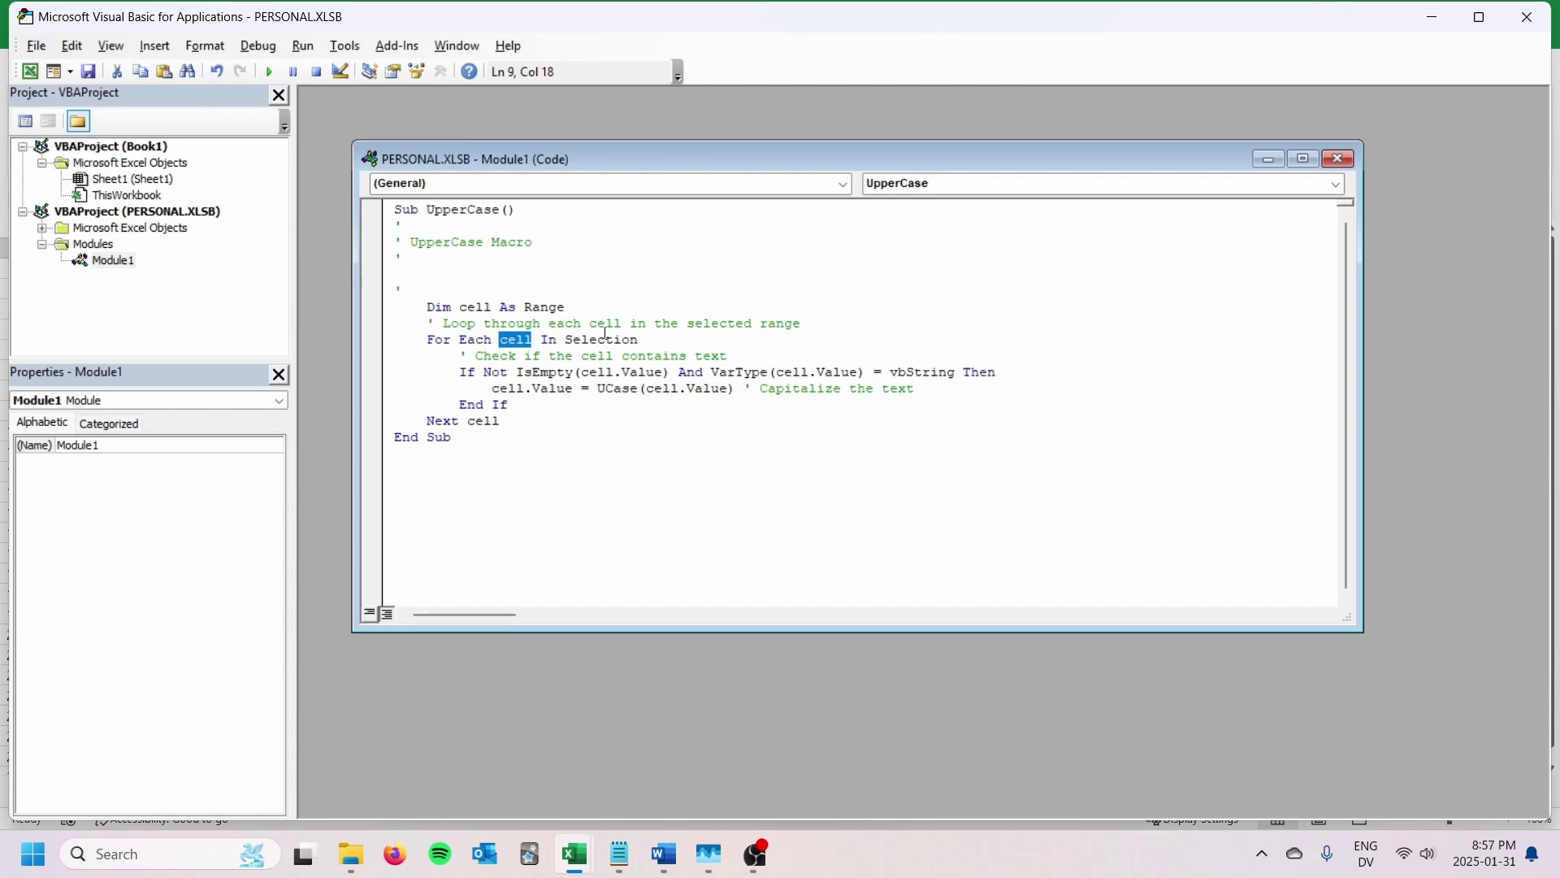
click(521, 372)
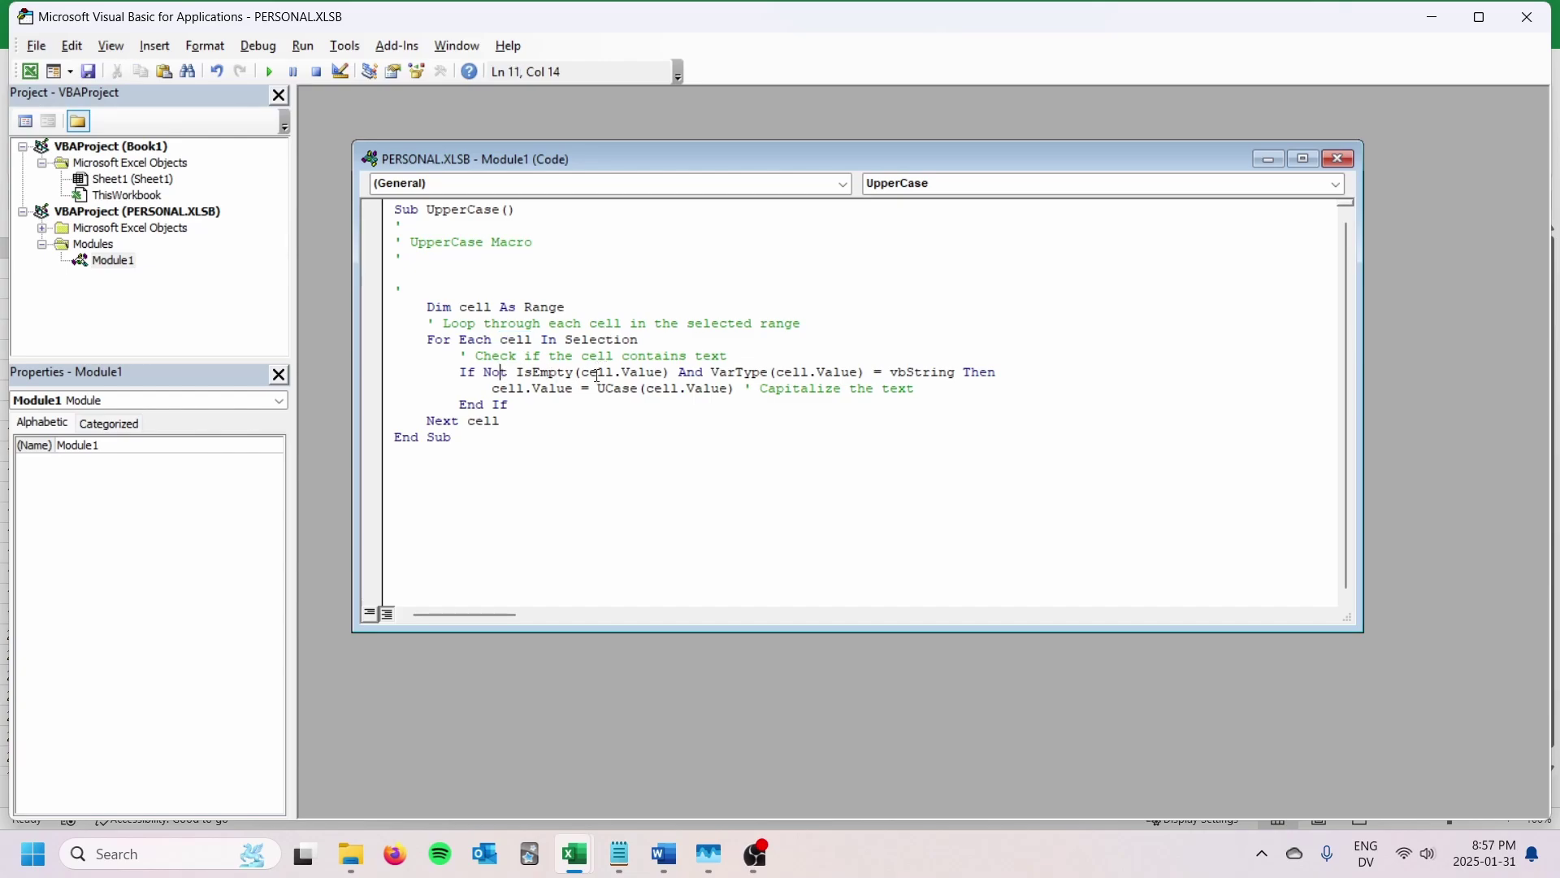
double_click(544, 372)
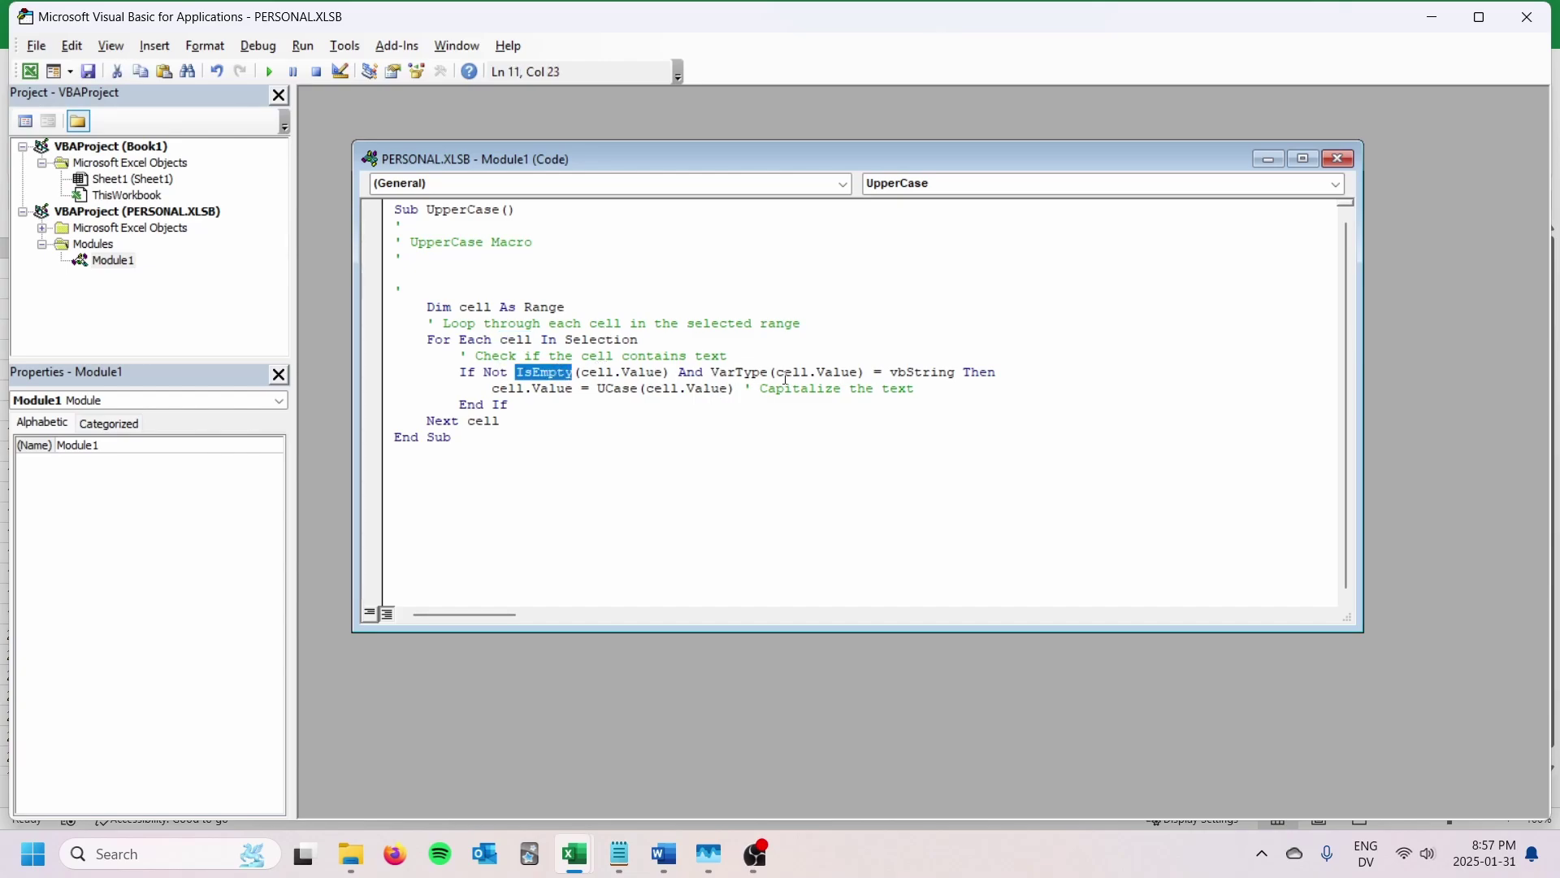
double_click(739, 372)
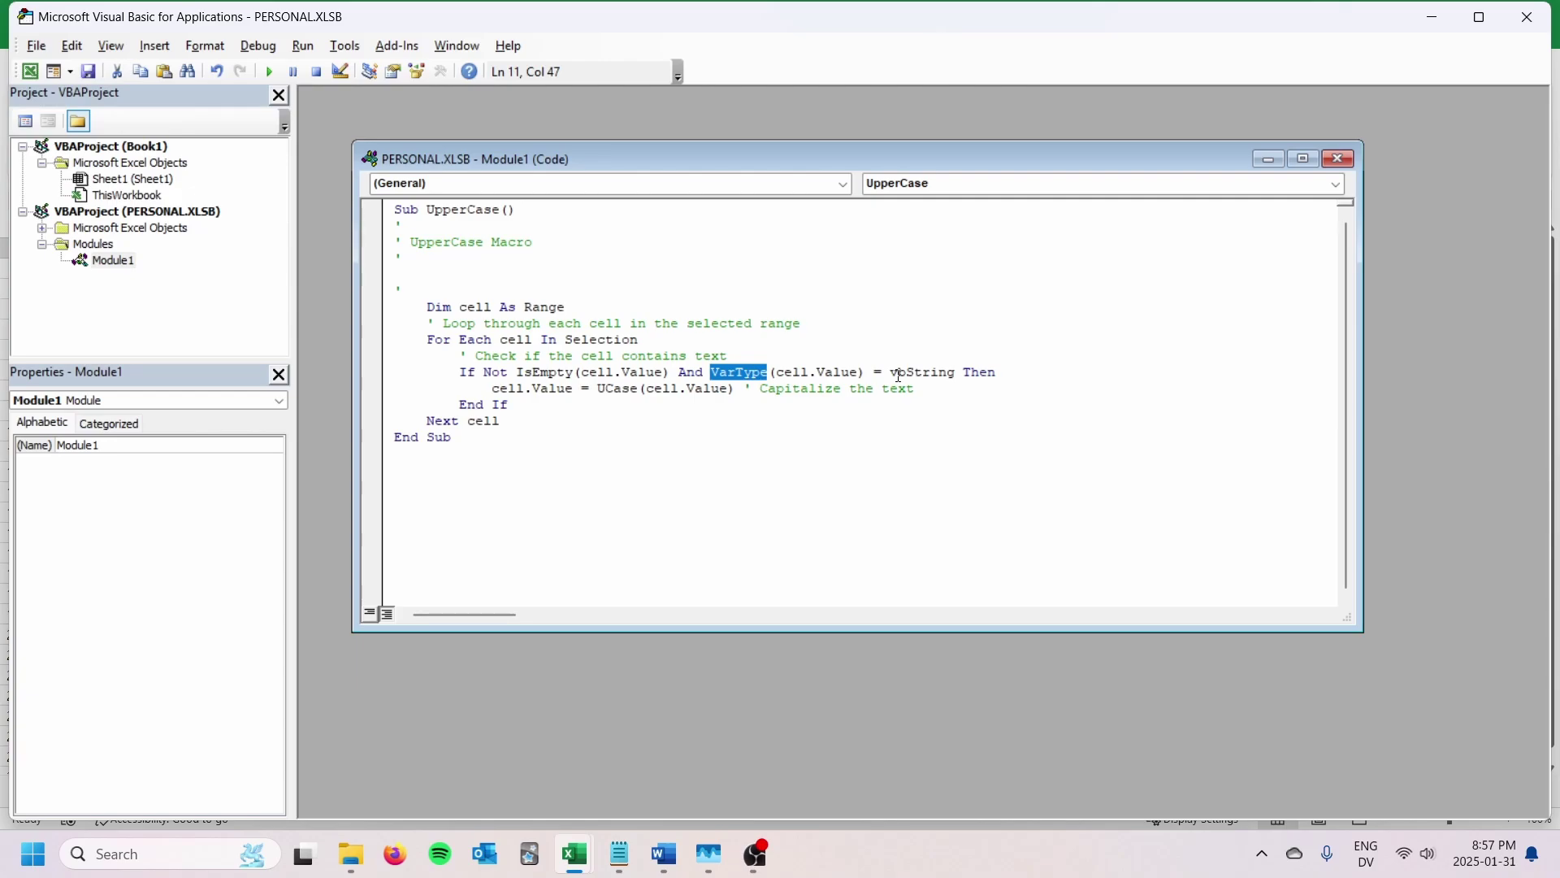
drag(492, 389, 831, 390)
click(834, 390)
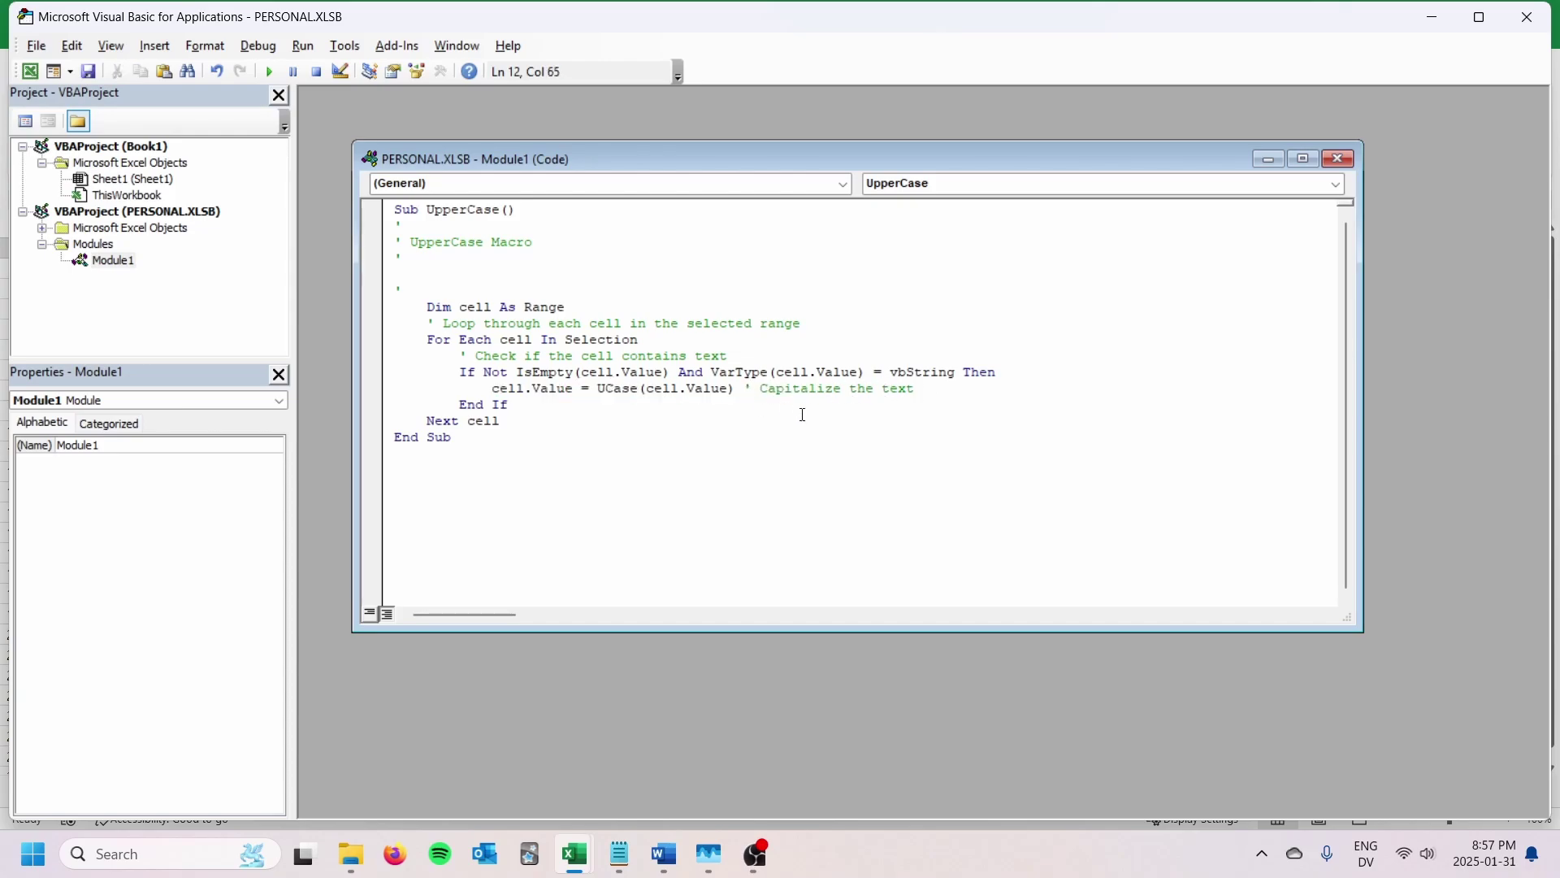
key(alt+Tab)
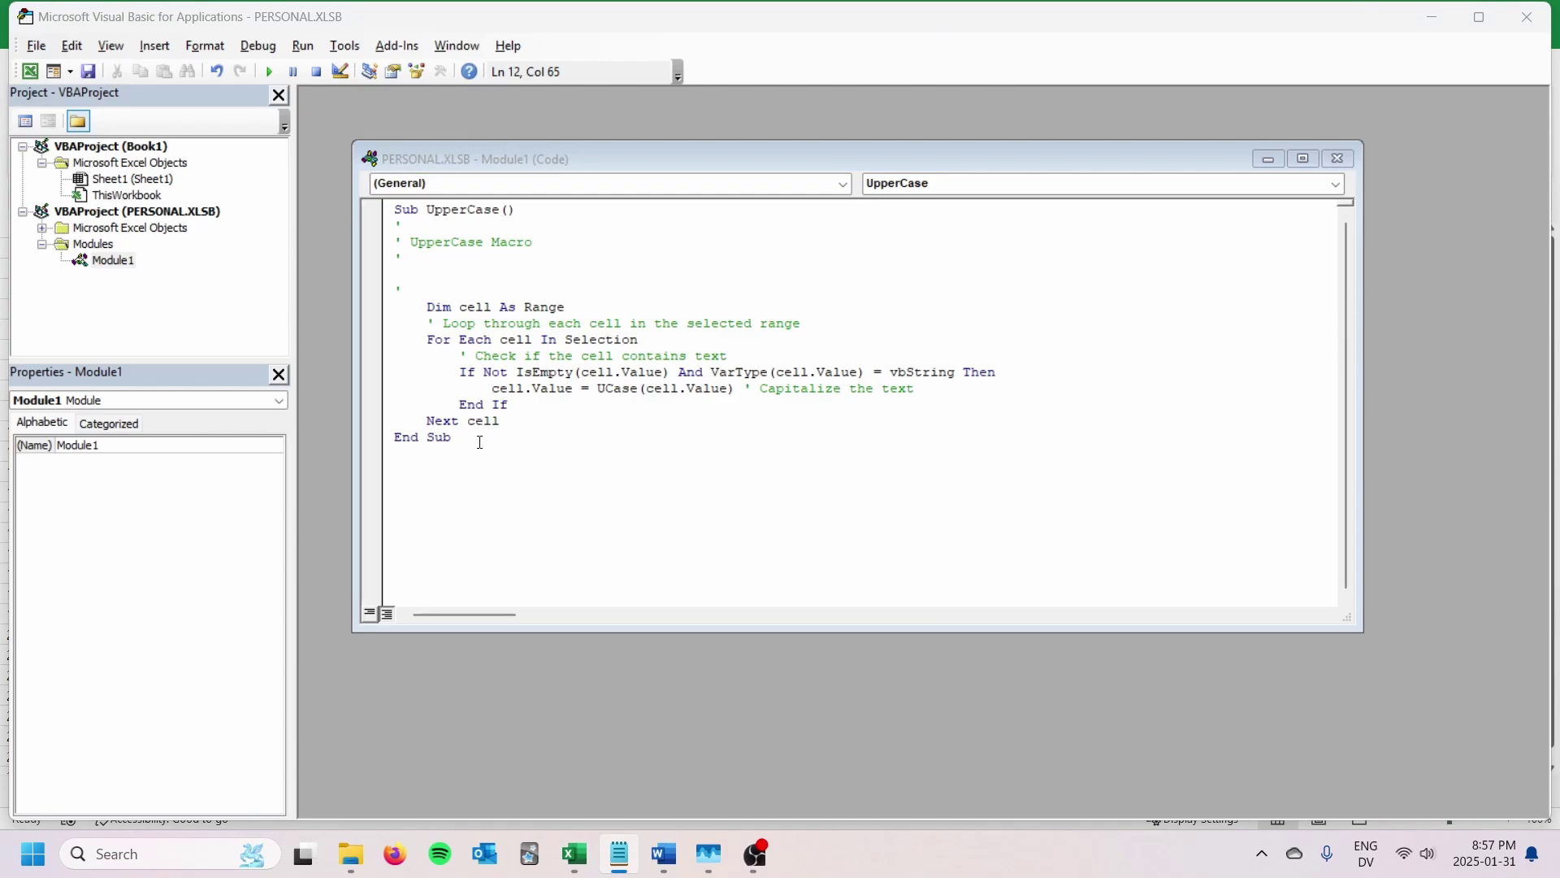
key(alt+Tab)
drag(478, 442, 395, 209)
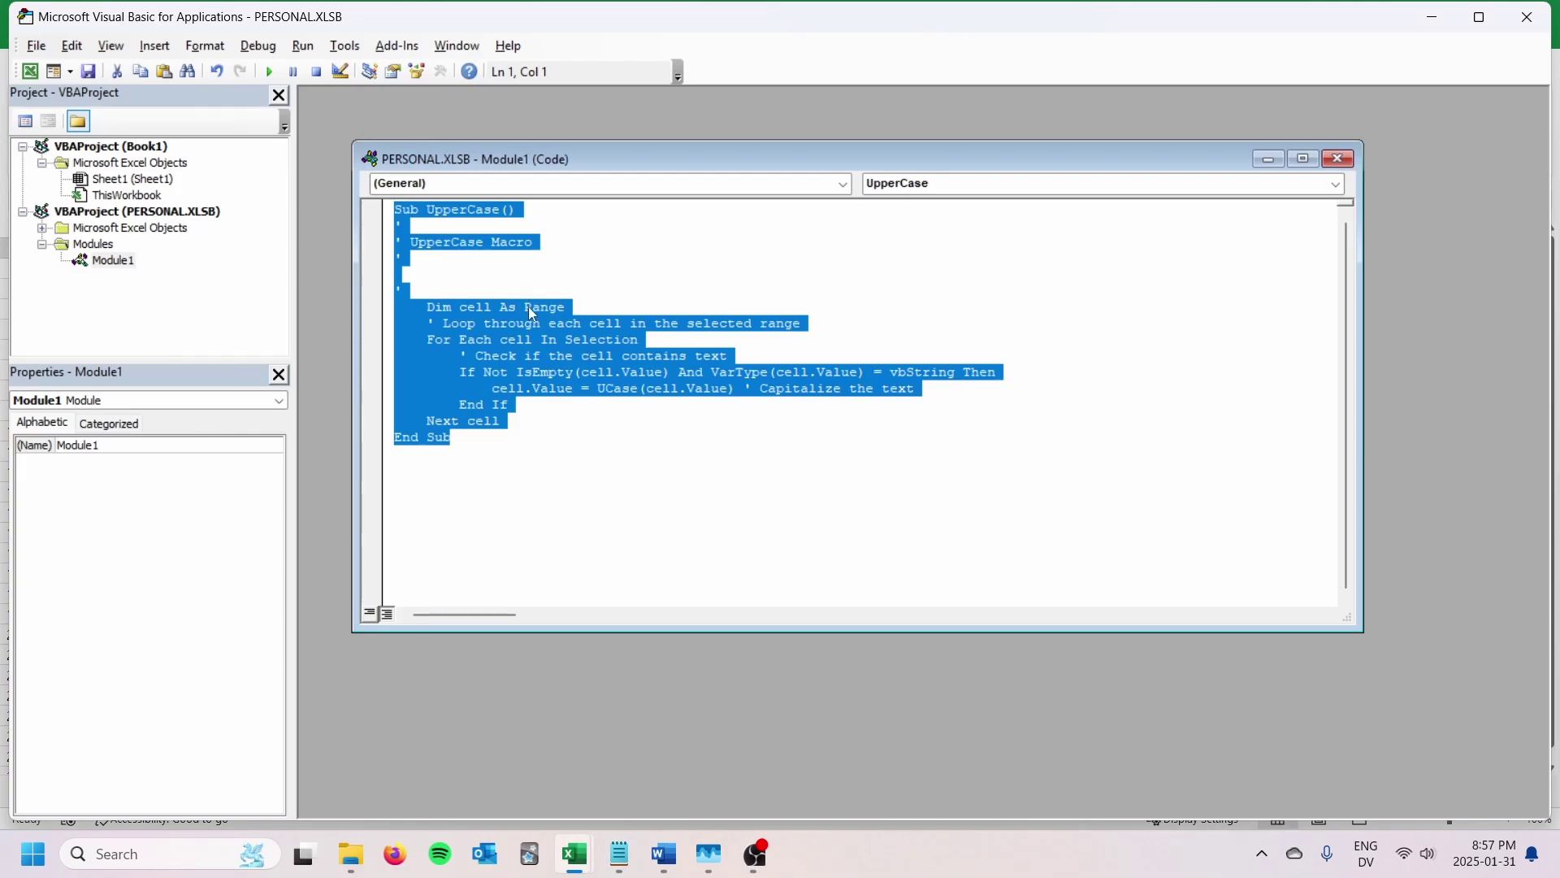
- Paste a copy below End Sub and turn it into LowerCase using LCase
click(491, 441)
key(Return)
key(Return)
text(Sub UpperCase() ' ' UpperCase Macro '  '     Dim cell As Range     ' Loop through each cell in the selected range     For Each cell In Selection         ' Check if the cell contains text         If Not IsEmpty(cell.Value) And VarType(cell.Value) = vbString Then             cell.Value = UCase(cell.Value) ' Capitalize the text         End If     Next cell End Sub)
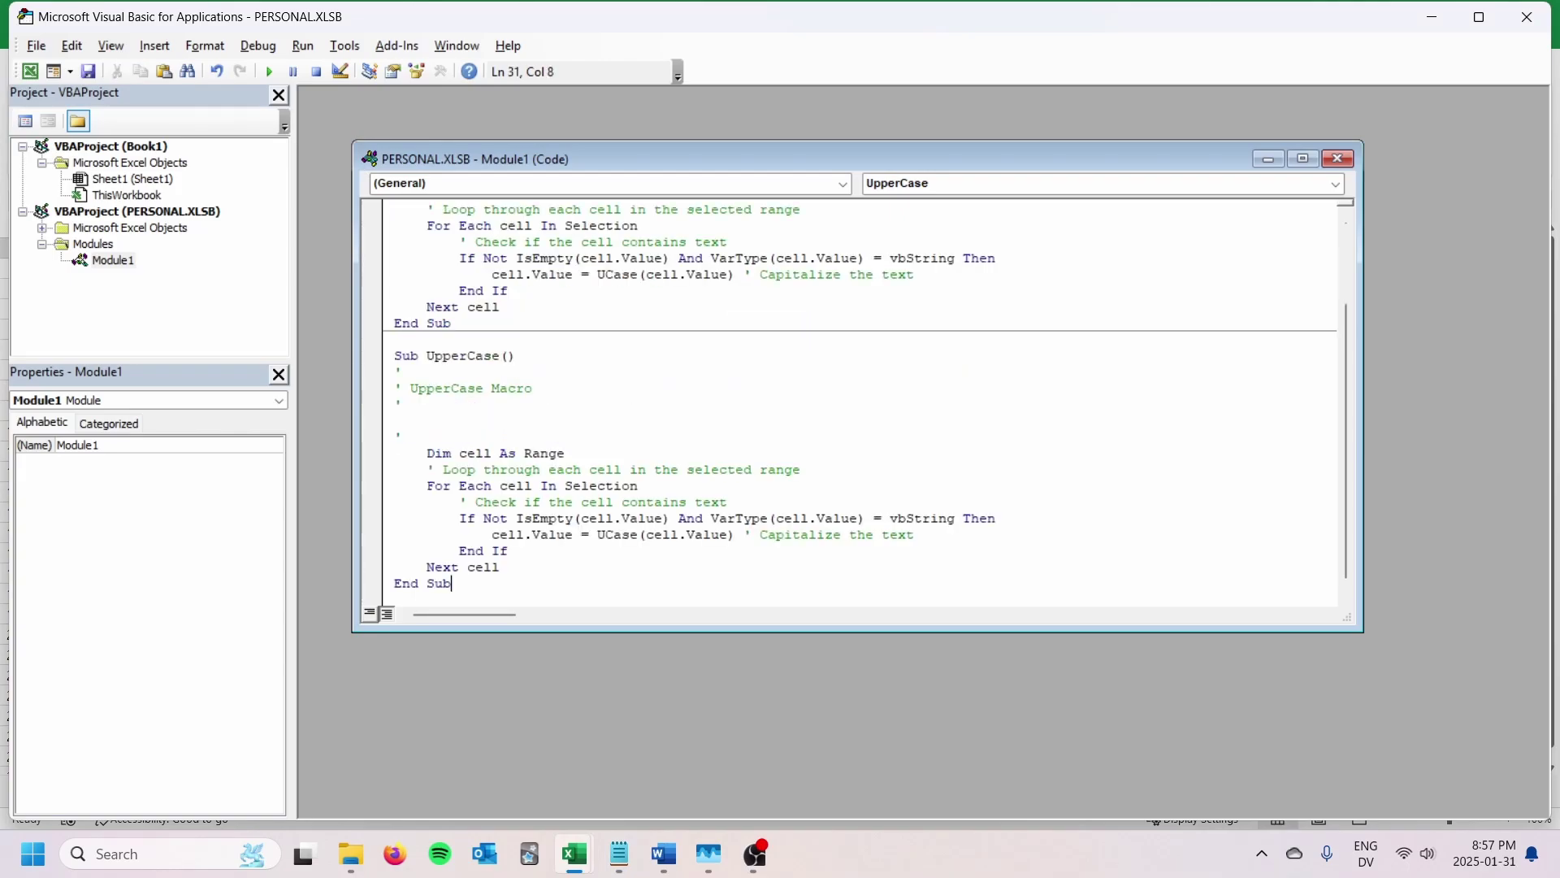
drag(471, 358, 428, 356)
text(Lower)
drag(452, 389, 411, 389)
text(Lower)
click(608, 538)
key(BackSpace)
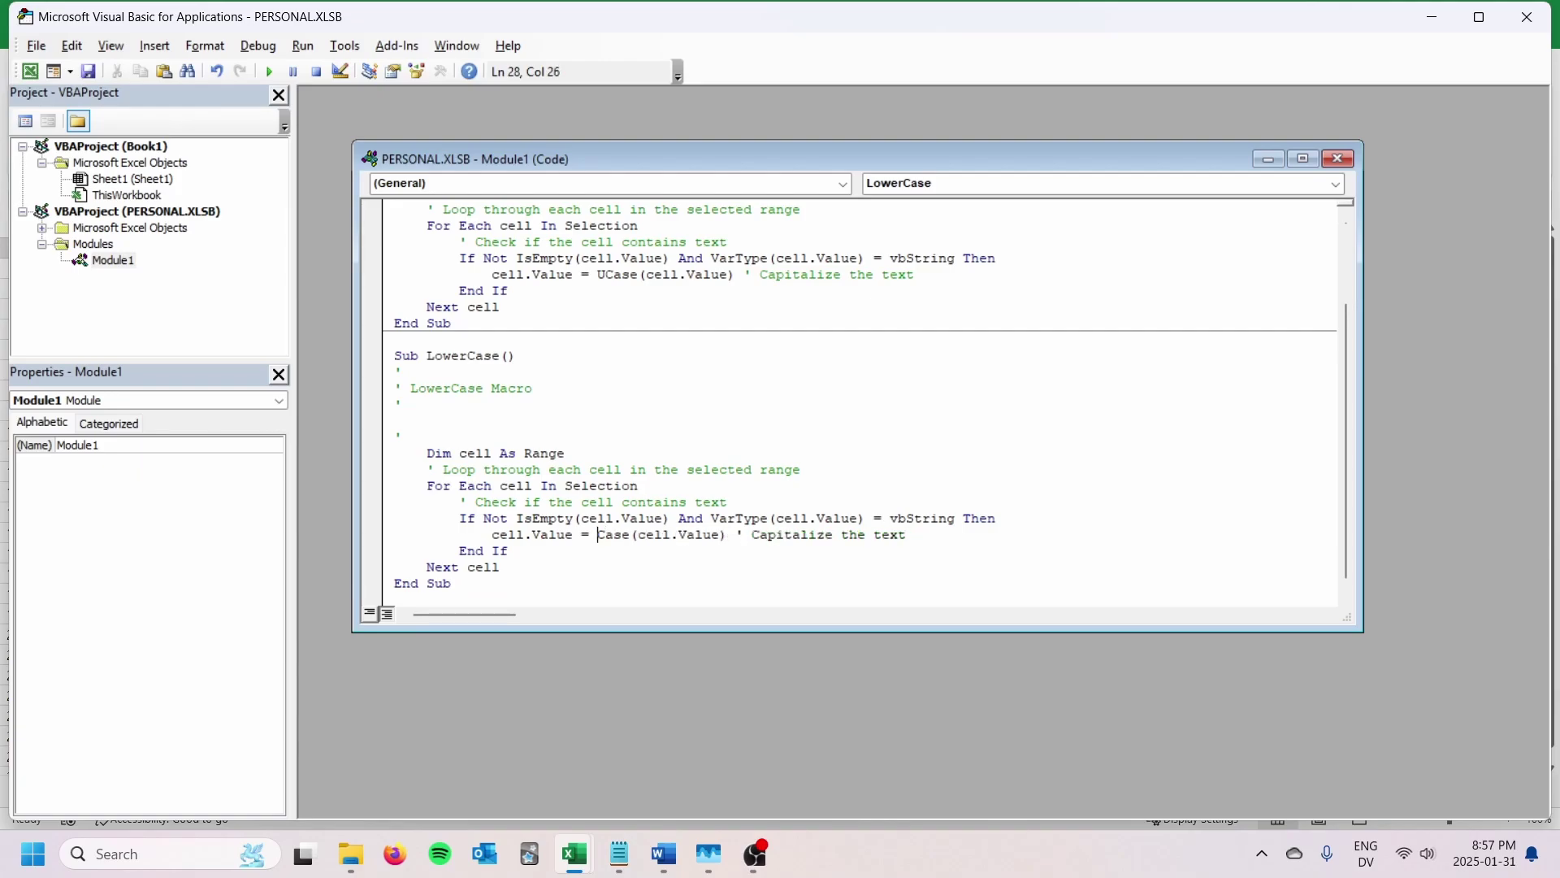
text(L)
scroll(653, 526, down, 1)
click(636, 534)
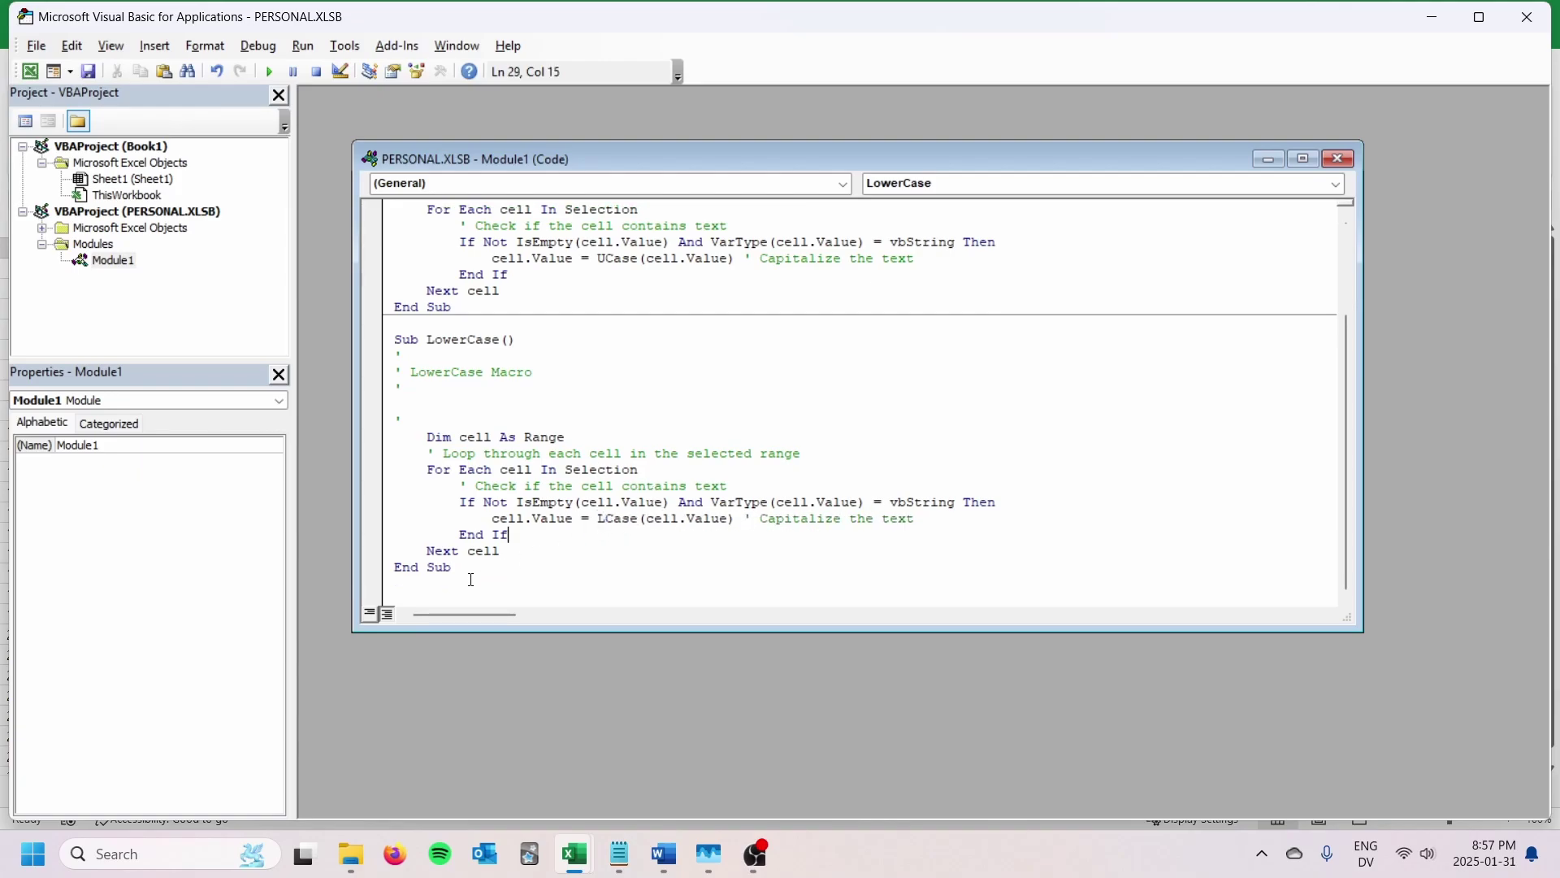
- Duplicate LowerCase below itself and rename the copy and its comment to ProperCase
drag(471, 580, 365, 364)
key(ctrl+c)
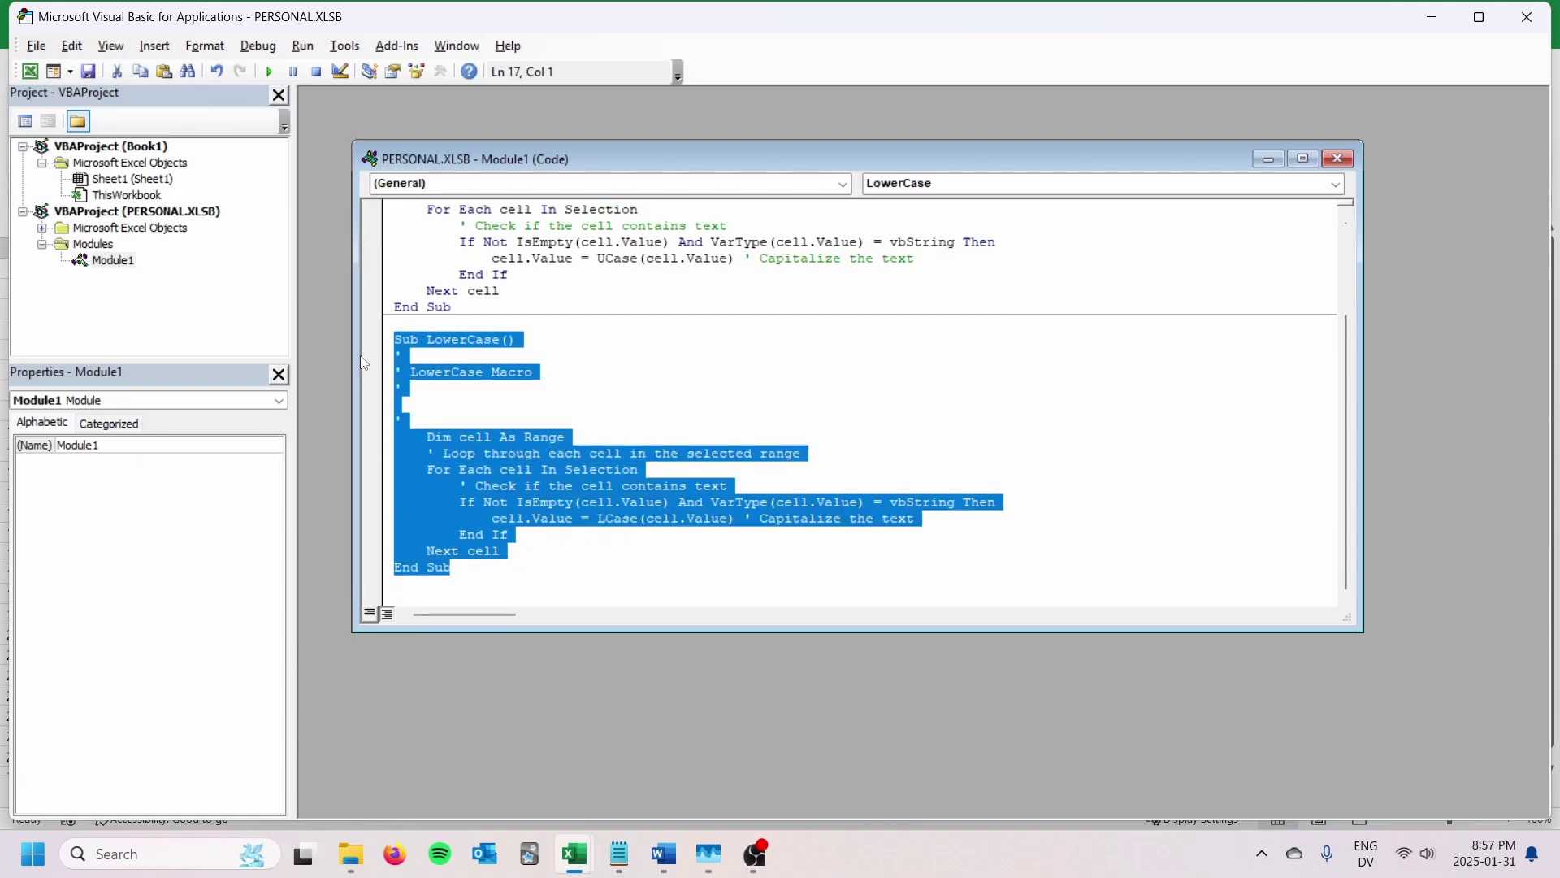
click(455, 567)
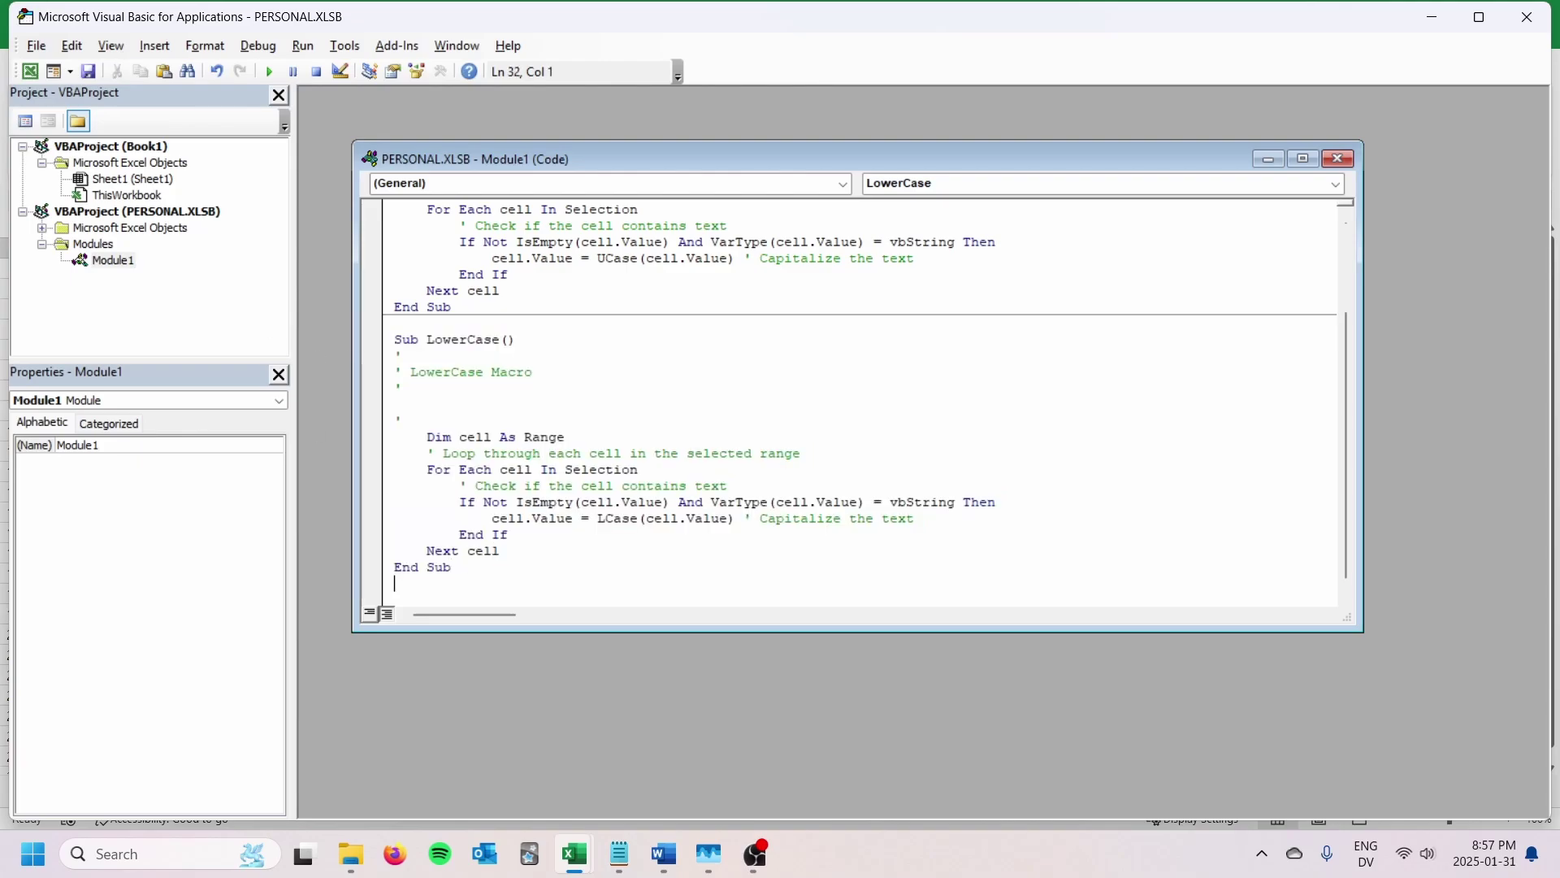
key(ctrl+v)
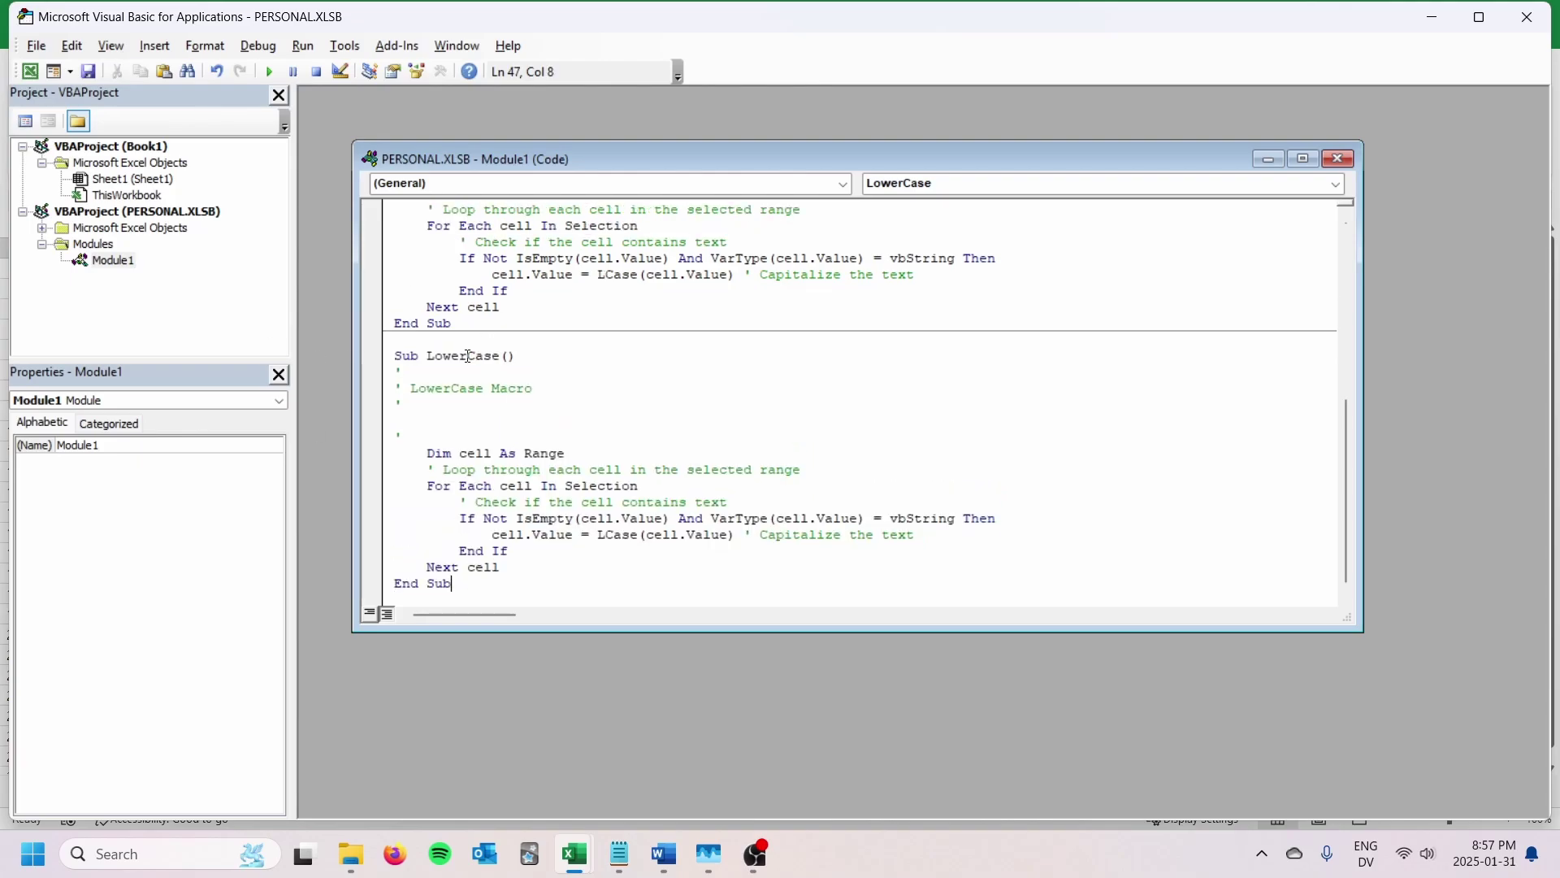
drag(476, 356, 426, 356)
click(486, 355)
key(Left)
key(BackSpace)
key(BackSpace)
key(BackSpace)
key(BackSpace)
key(BackSpace)
text(Proper)
click(451, 389)
key(BackSpace)
key(BackSpace)
key(BackSpace)
key(BackSpace)
key(BackSpace)
text(Proper)
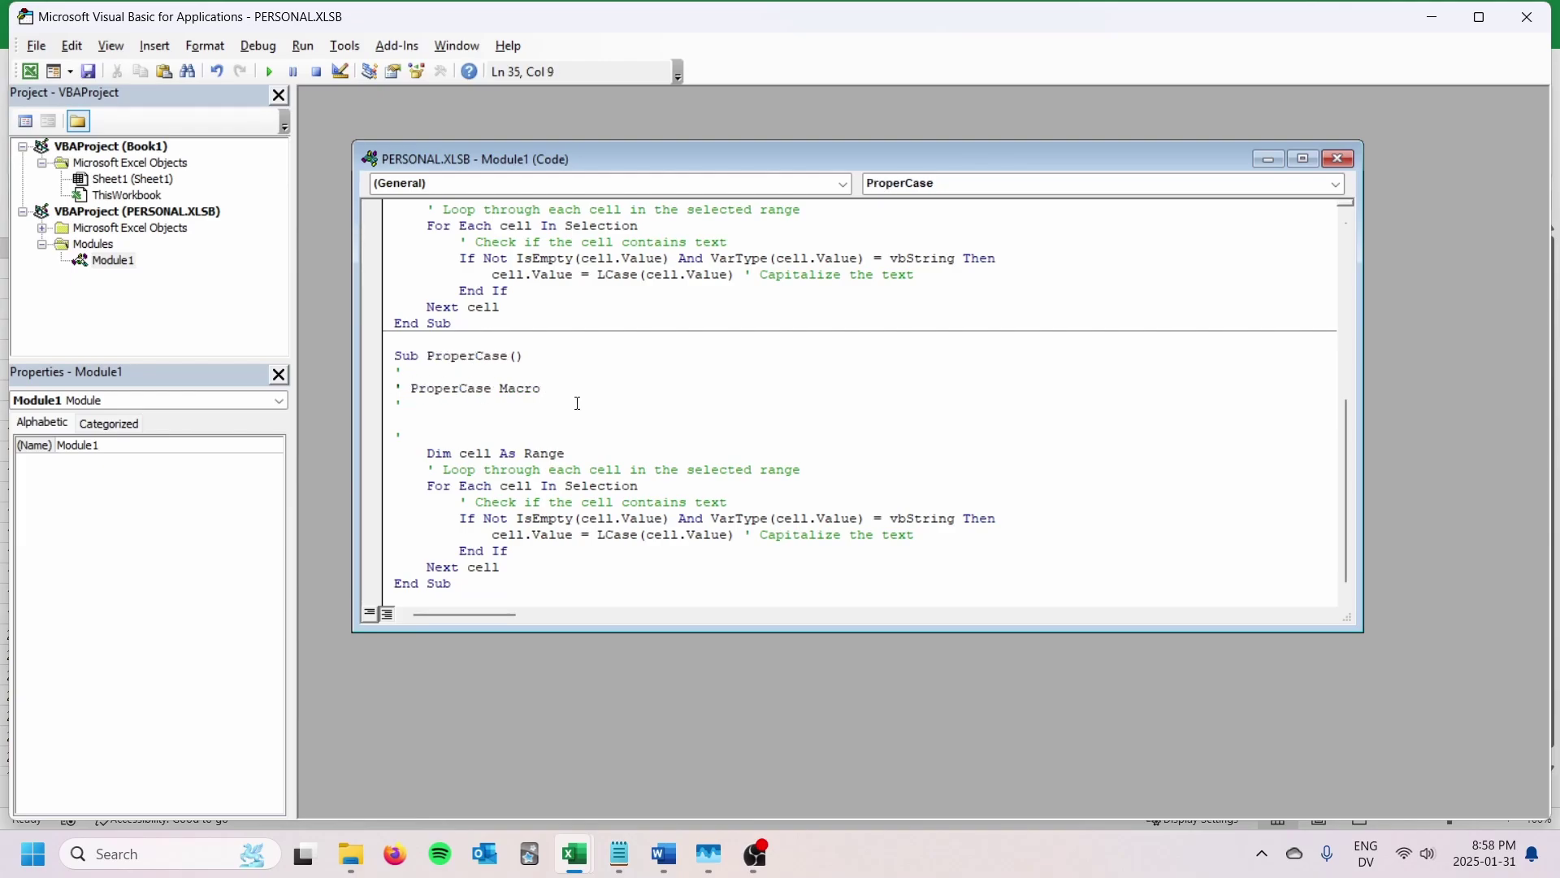
click(585, 468)
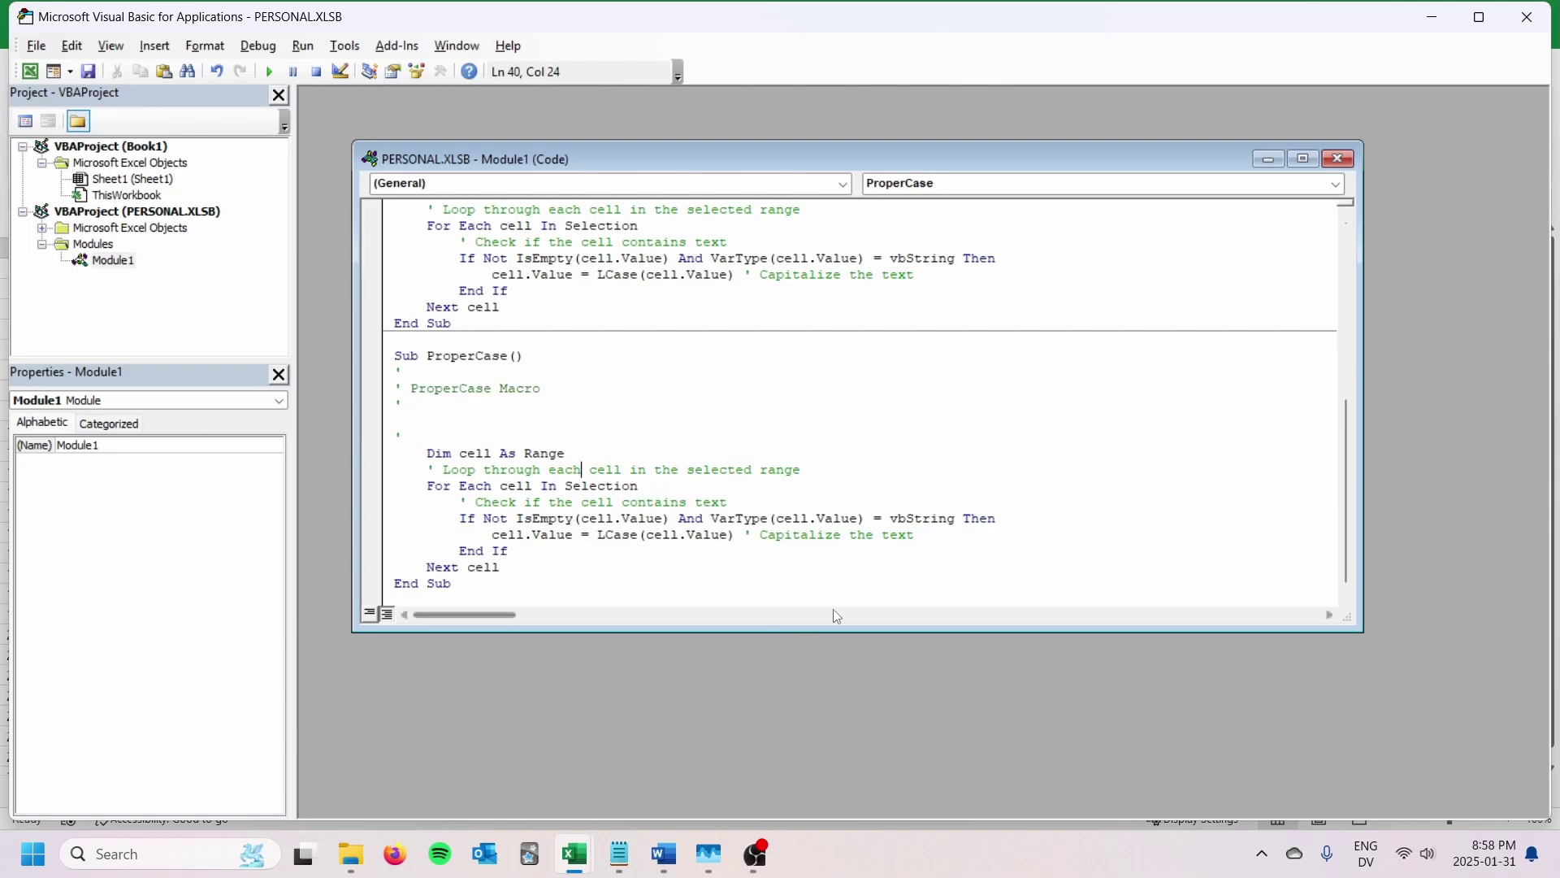
- Replace LCase with StrConv(cell.Value, vbProperCase) and save the module
double_click(621, 533)
text(StrConv)
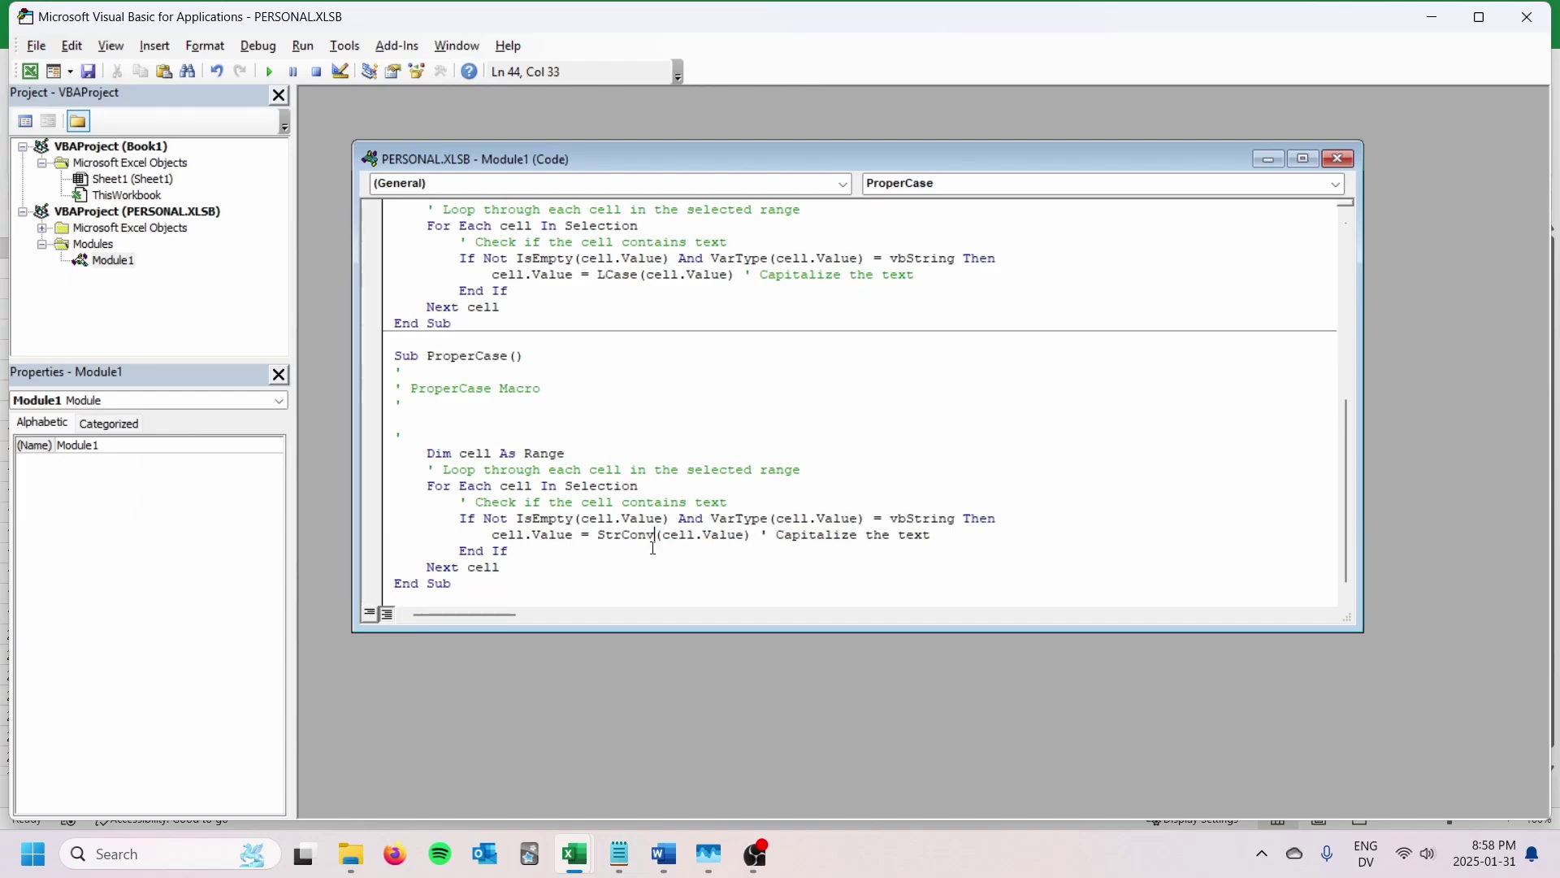
click(746, 536)
text(, )
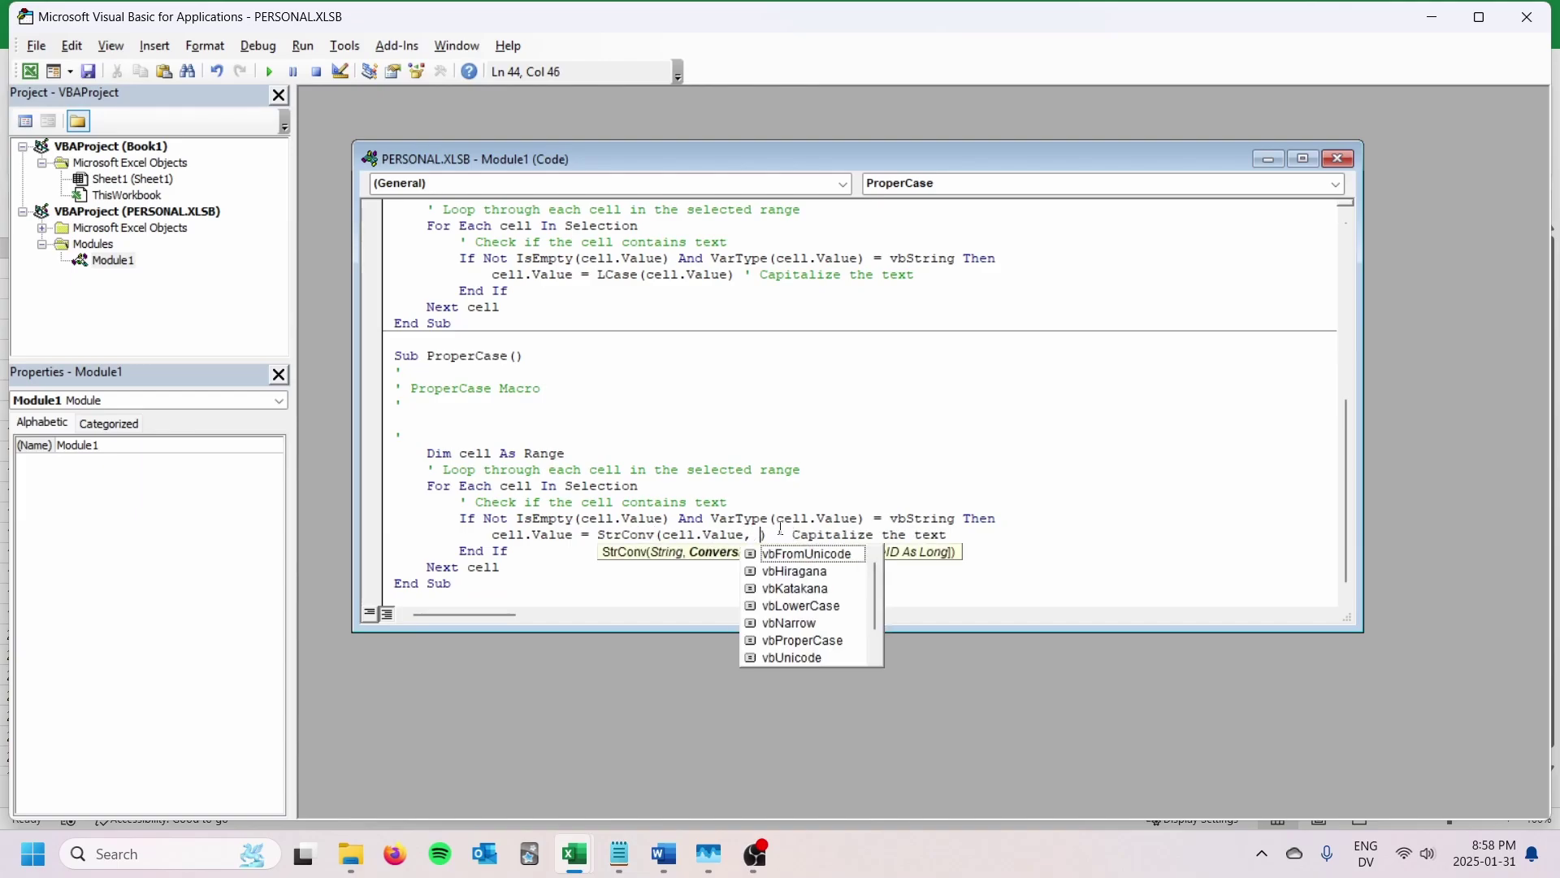
text(vbPr)
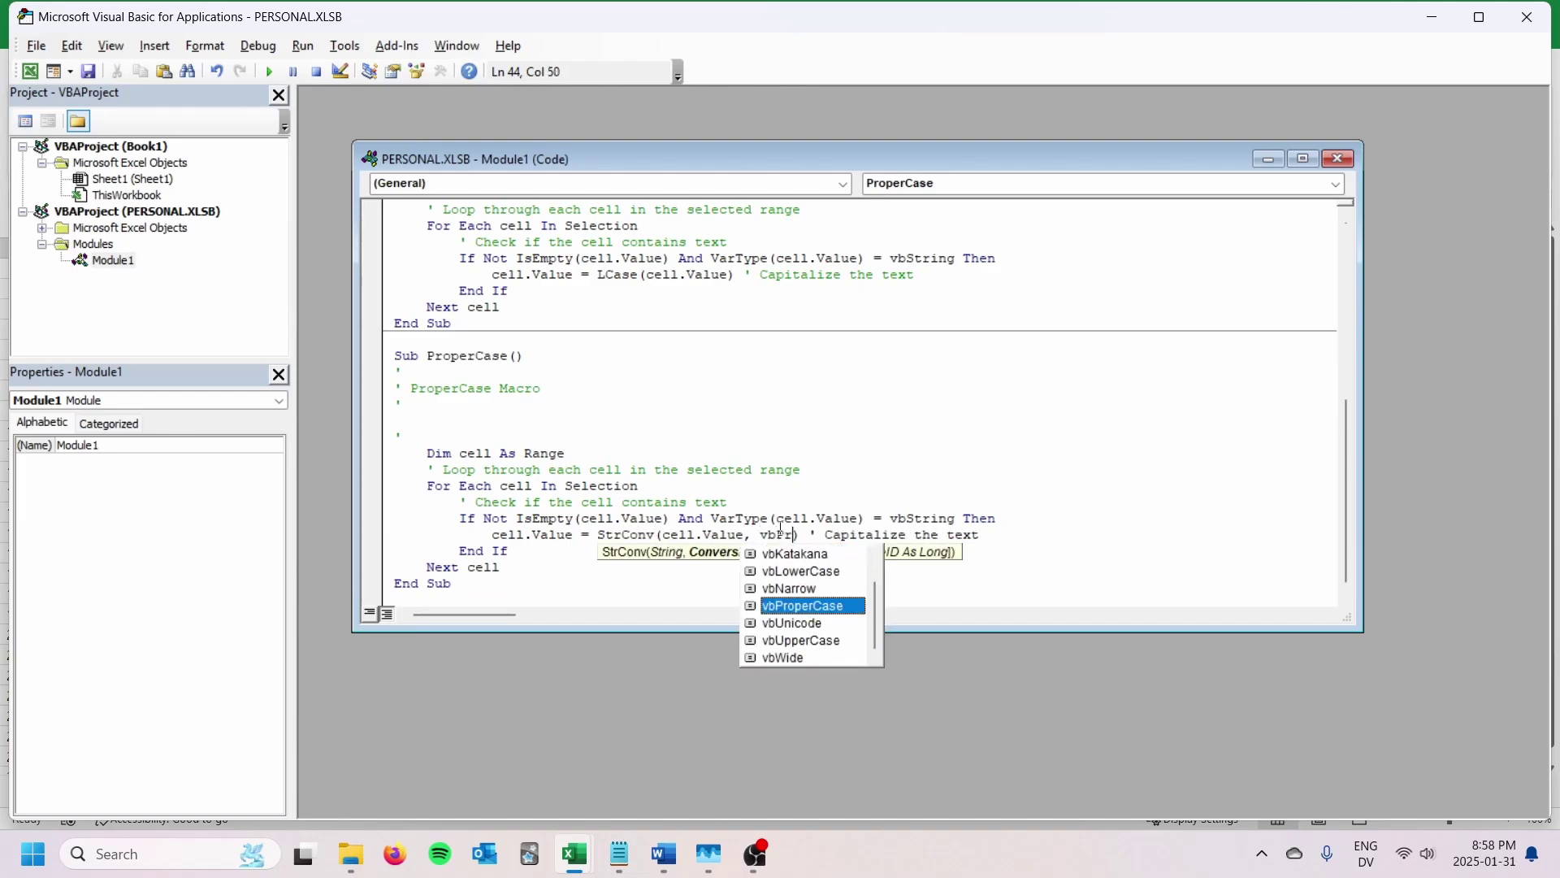
double_click(815, 608)
click(951, 535)
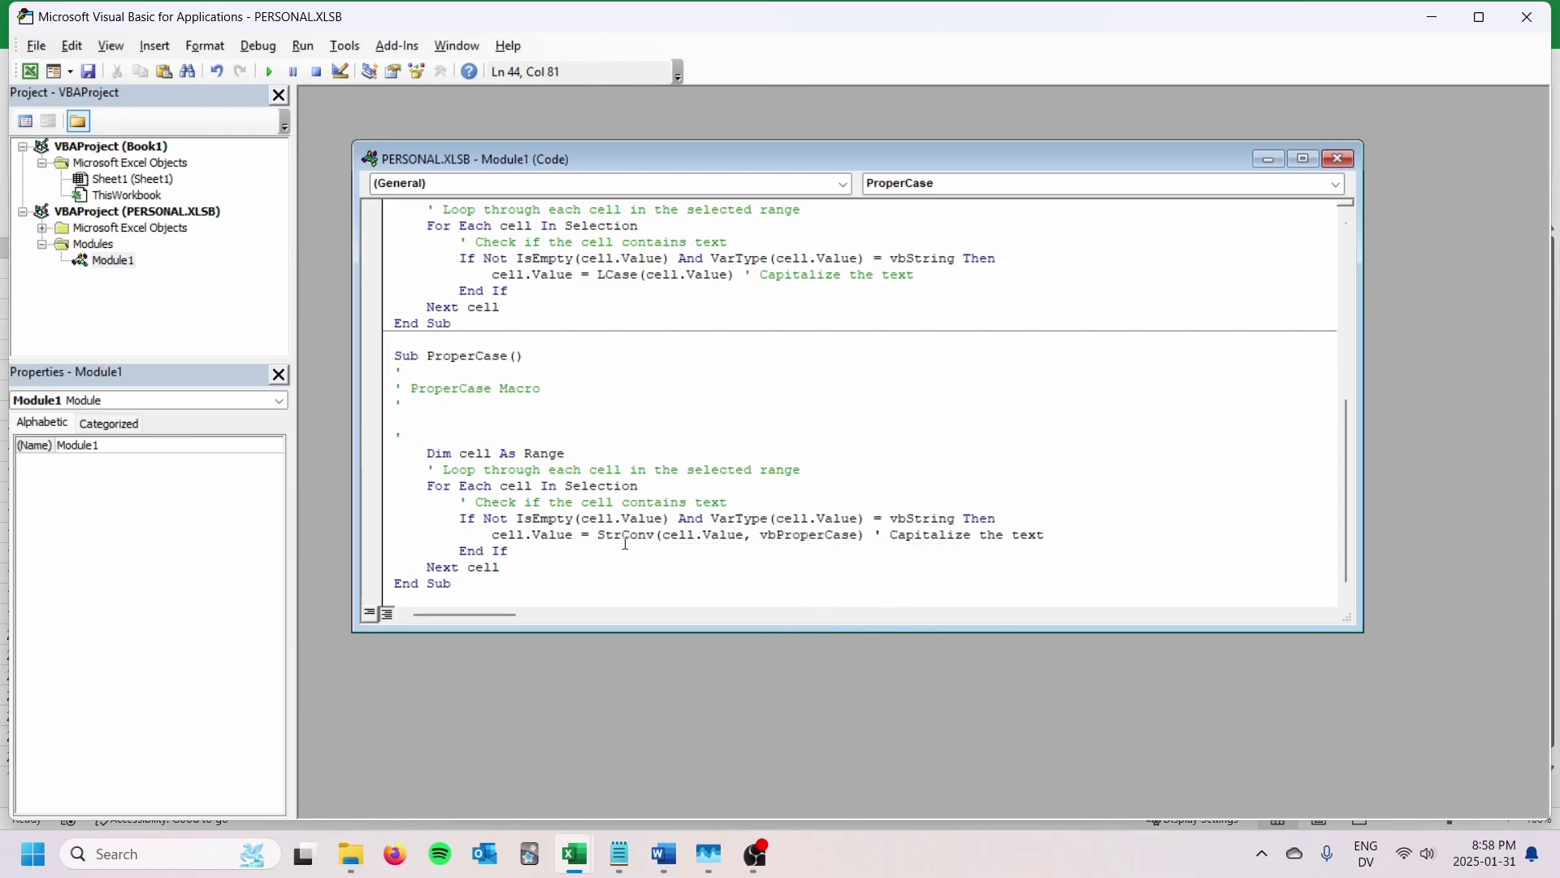
double_click(797, 536)
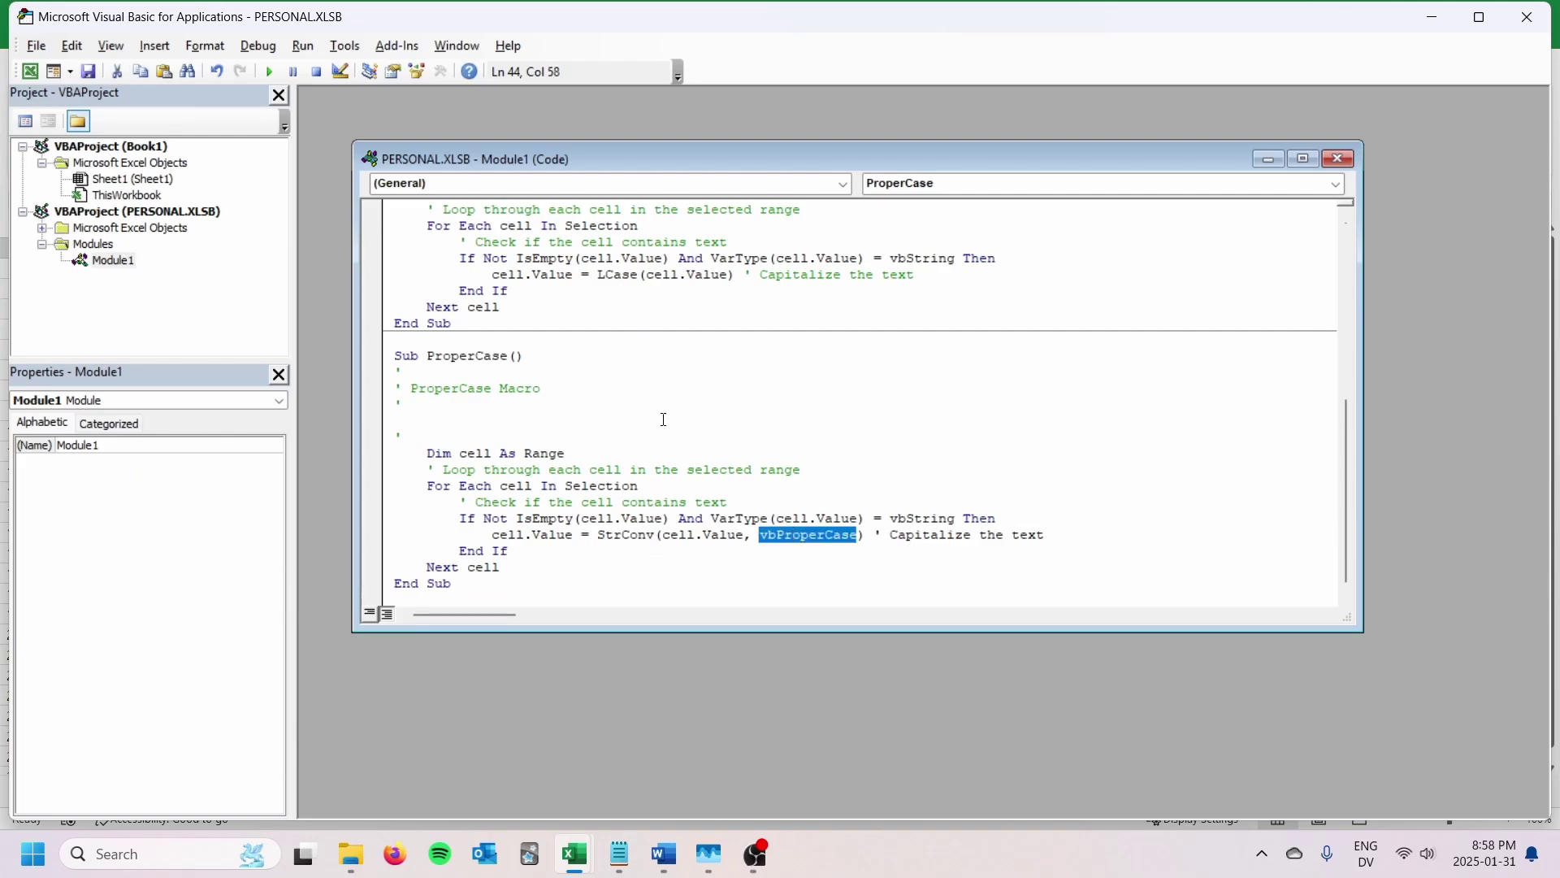
key(Down)
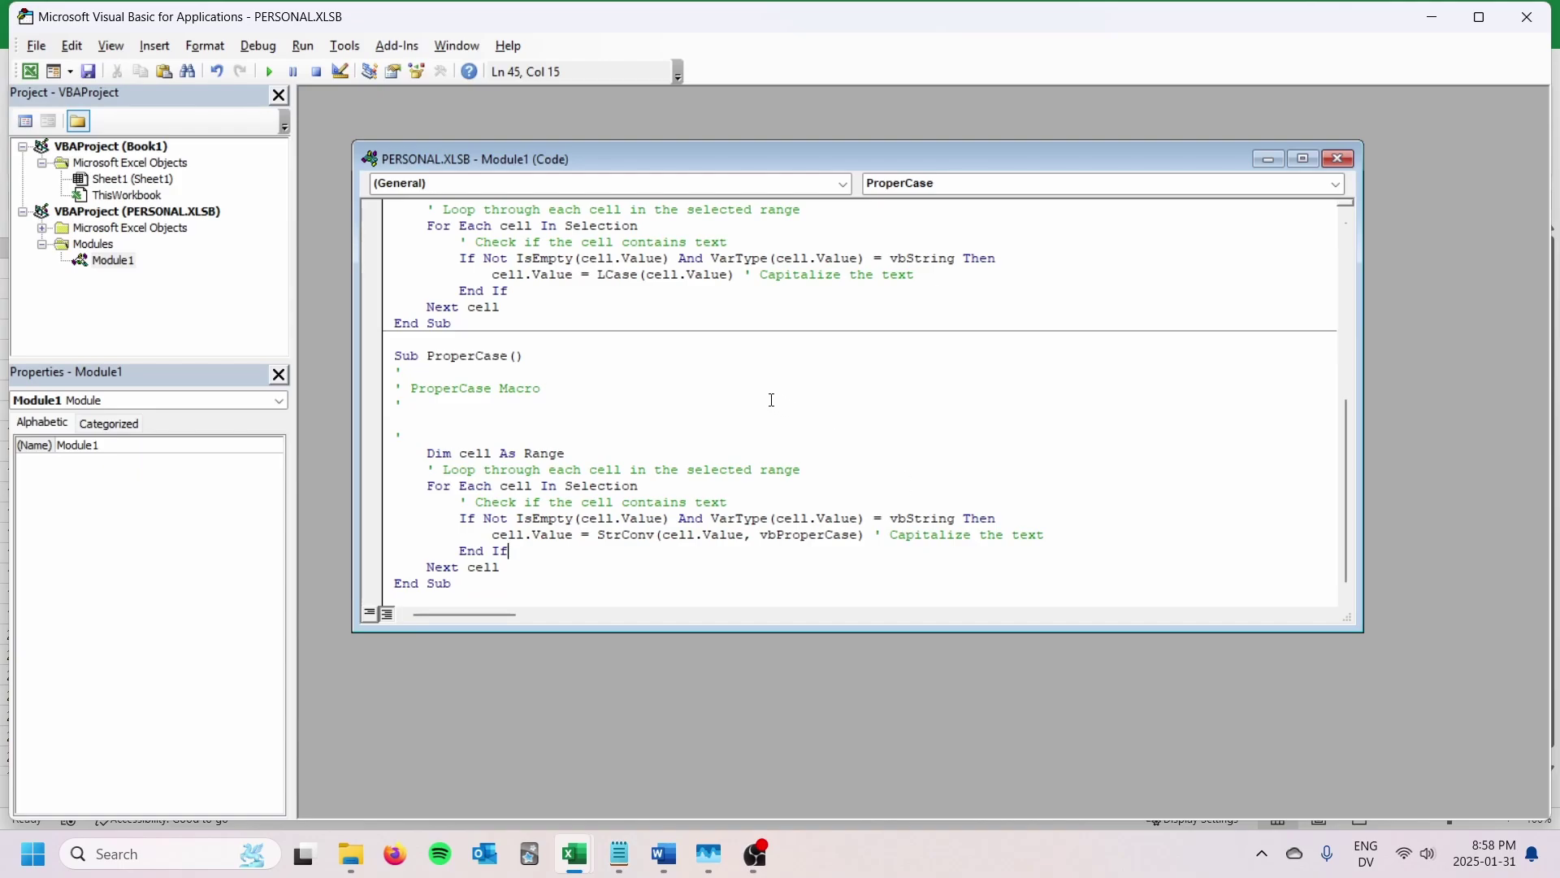
click(88, 73)
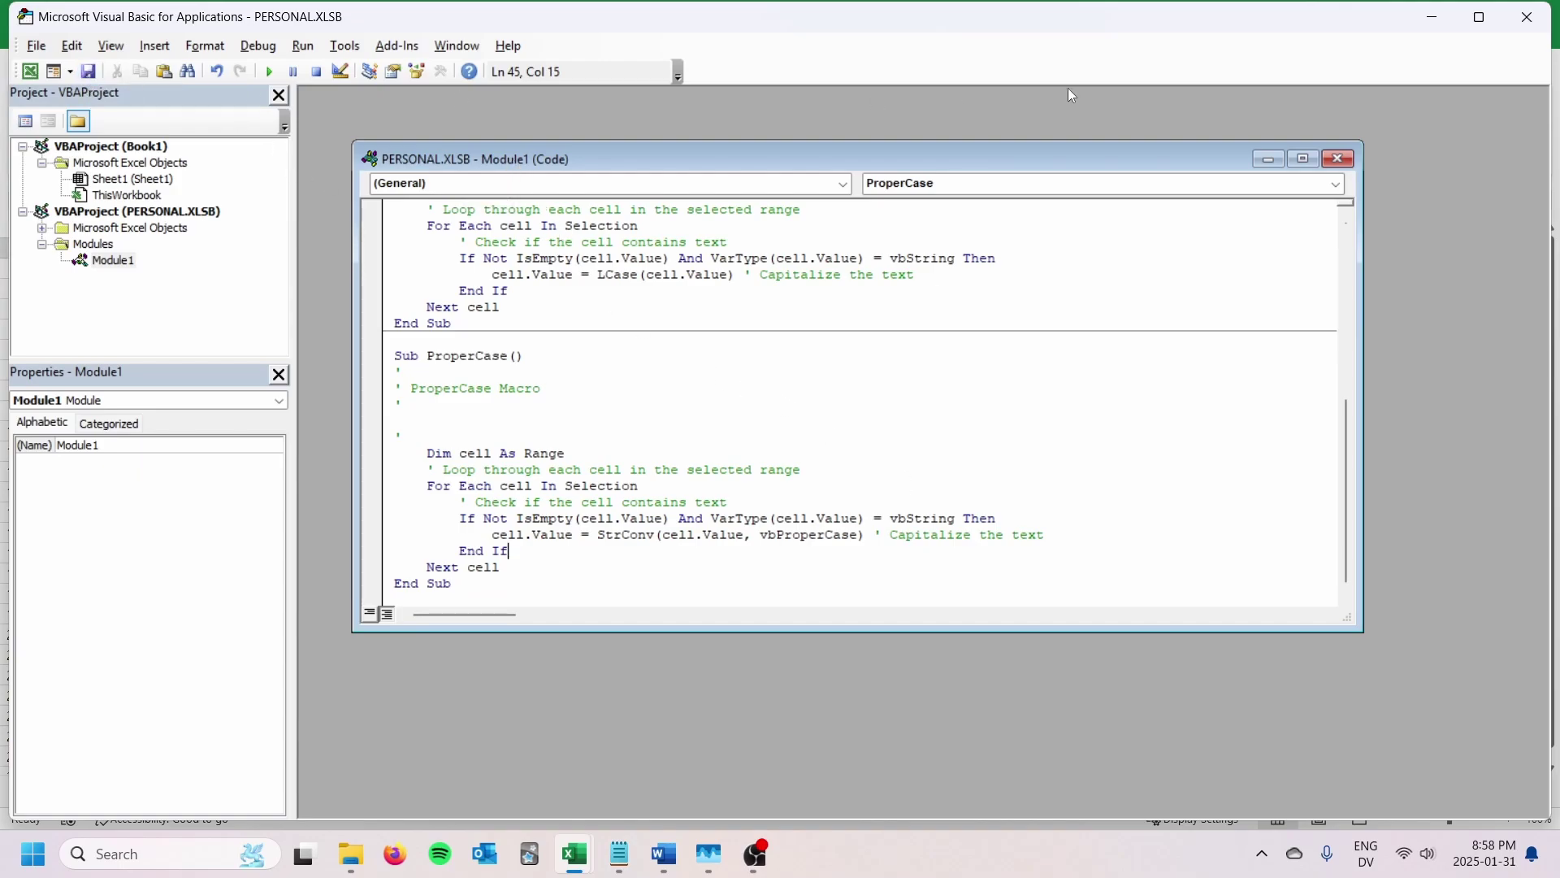
- Run PERSONAL.XLSB!UpperCase on cell C1, turning some into SOME
click(1542, 23)
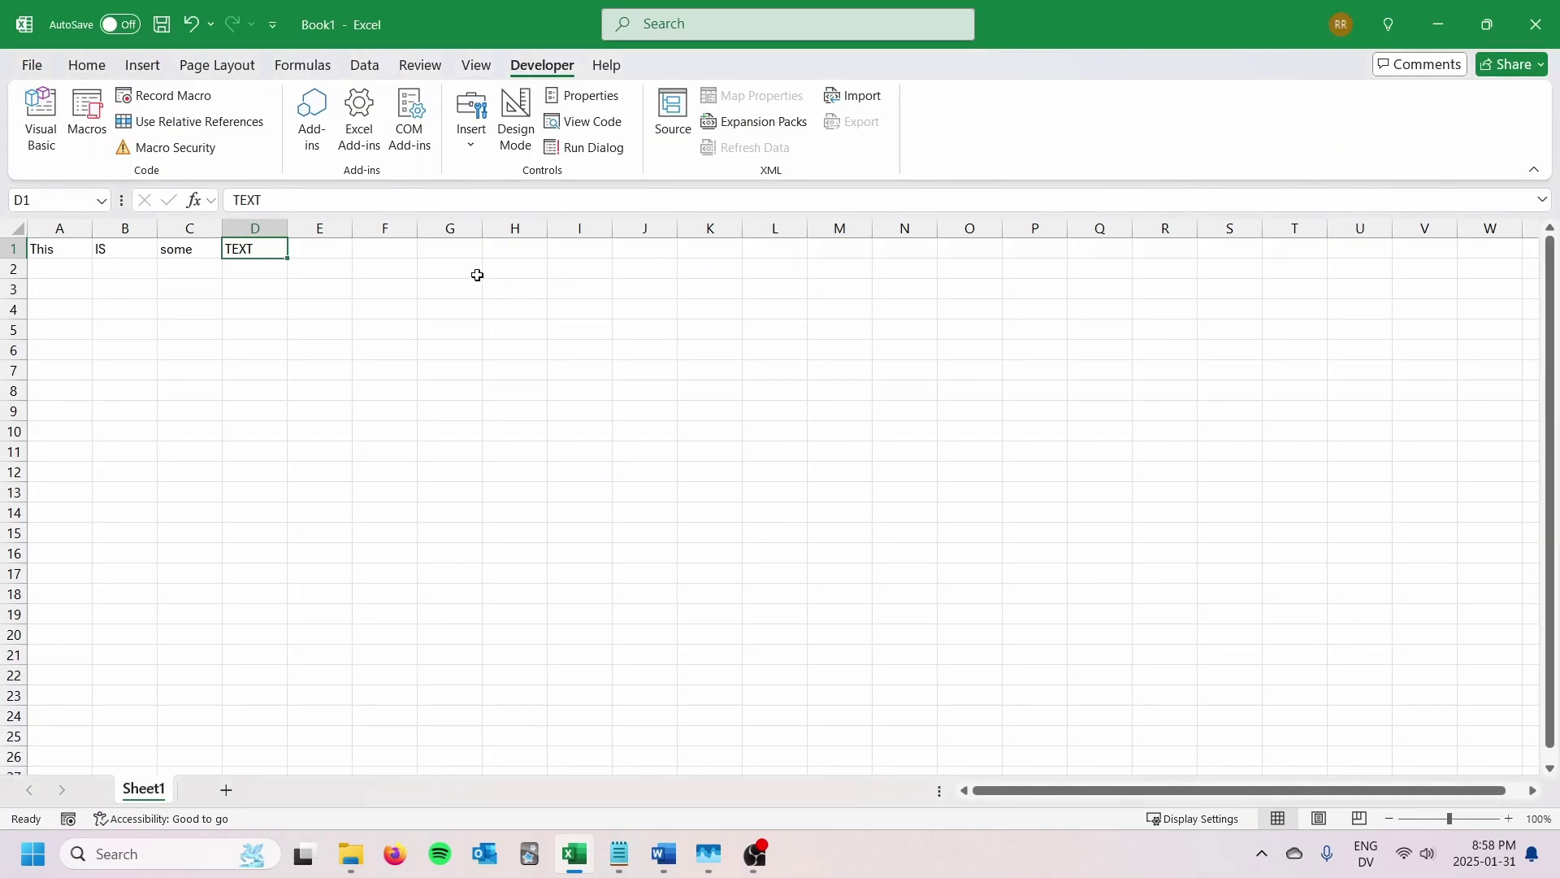
click(194, 249)
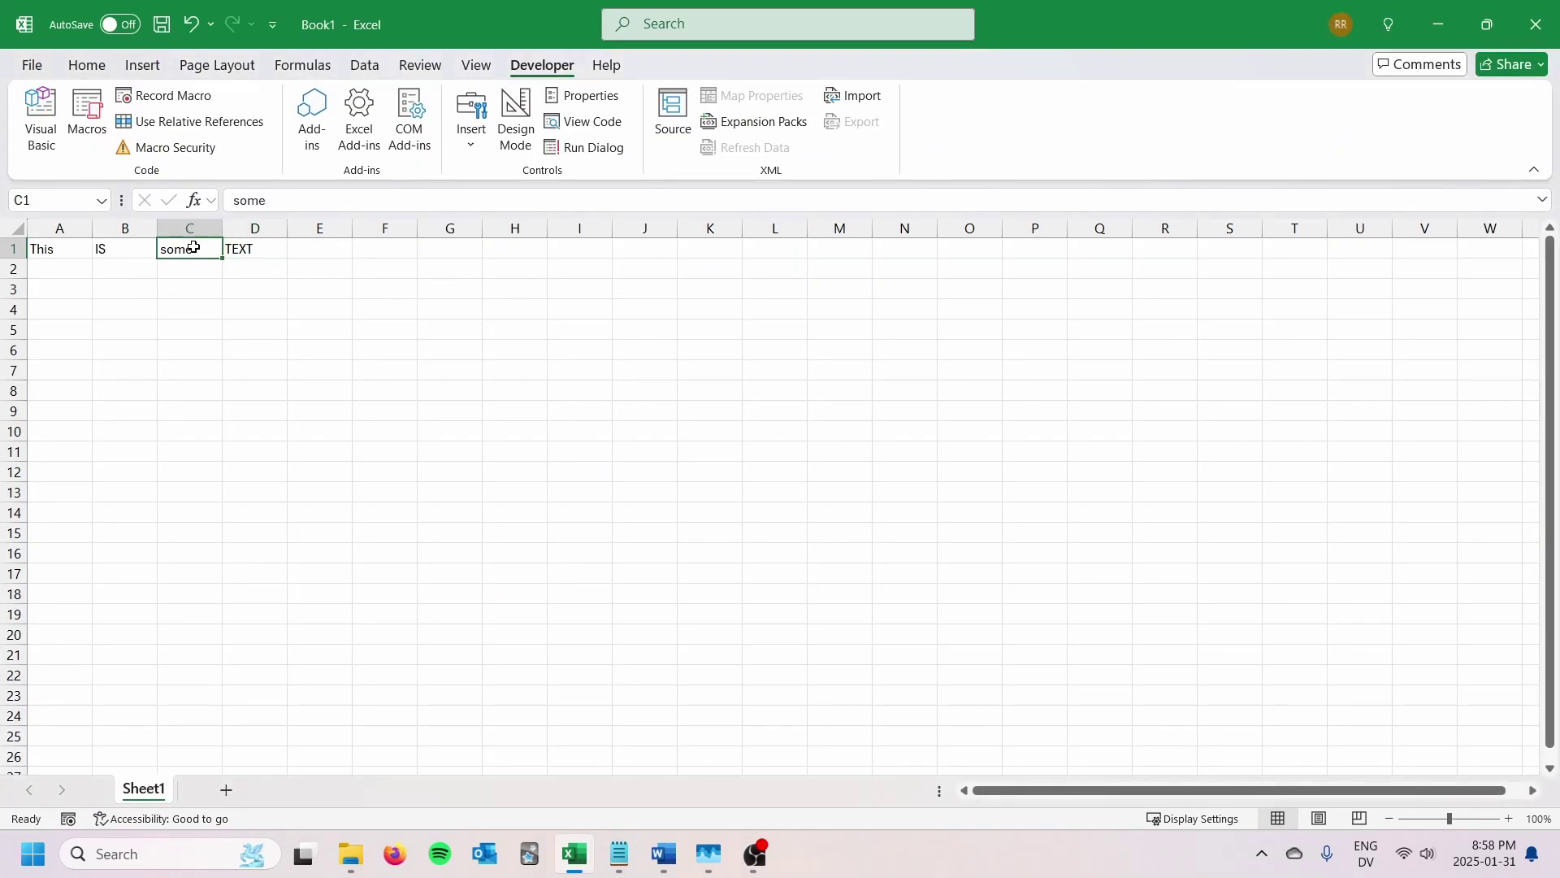
click(88, 125)
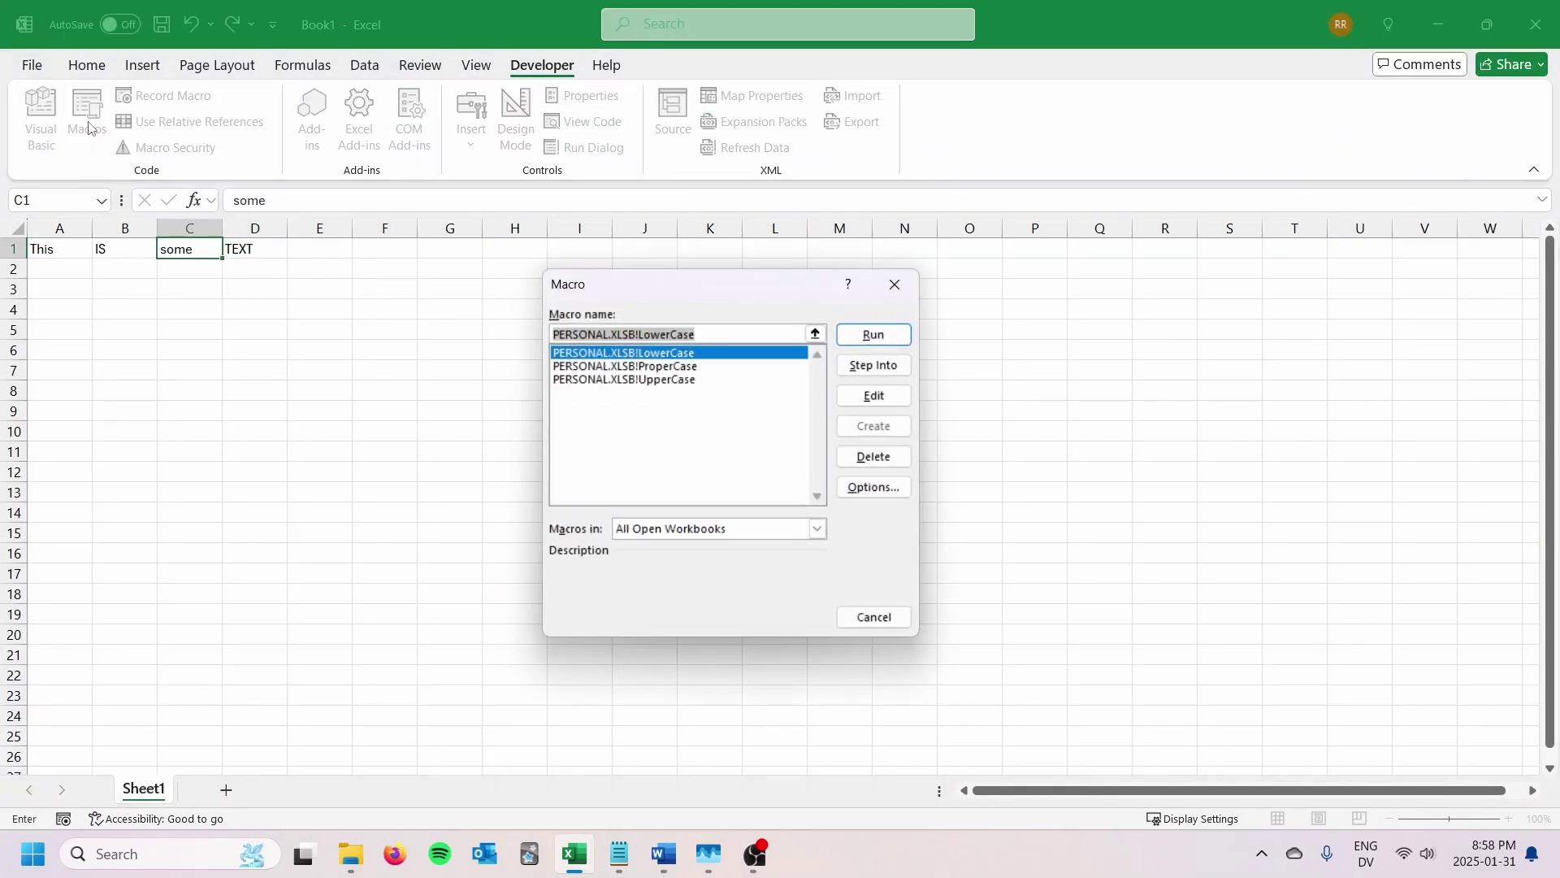
drag(648, 293, 604, 282)
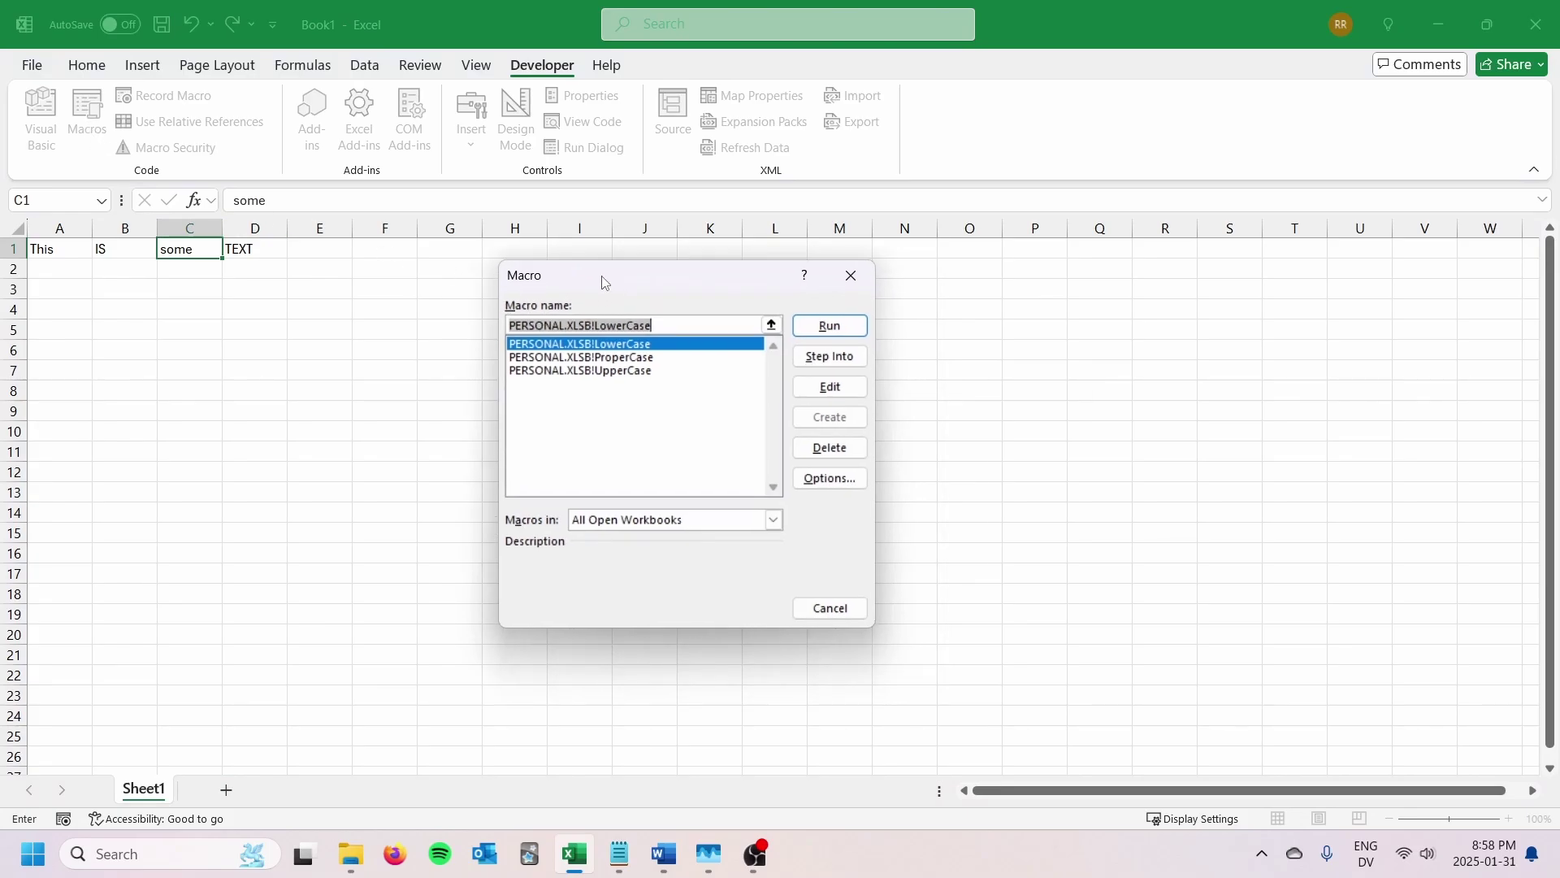
click(630, 370)
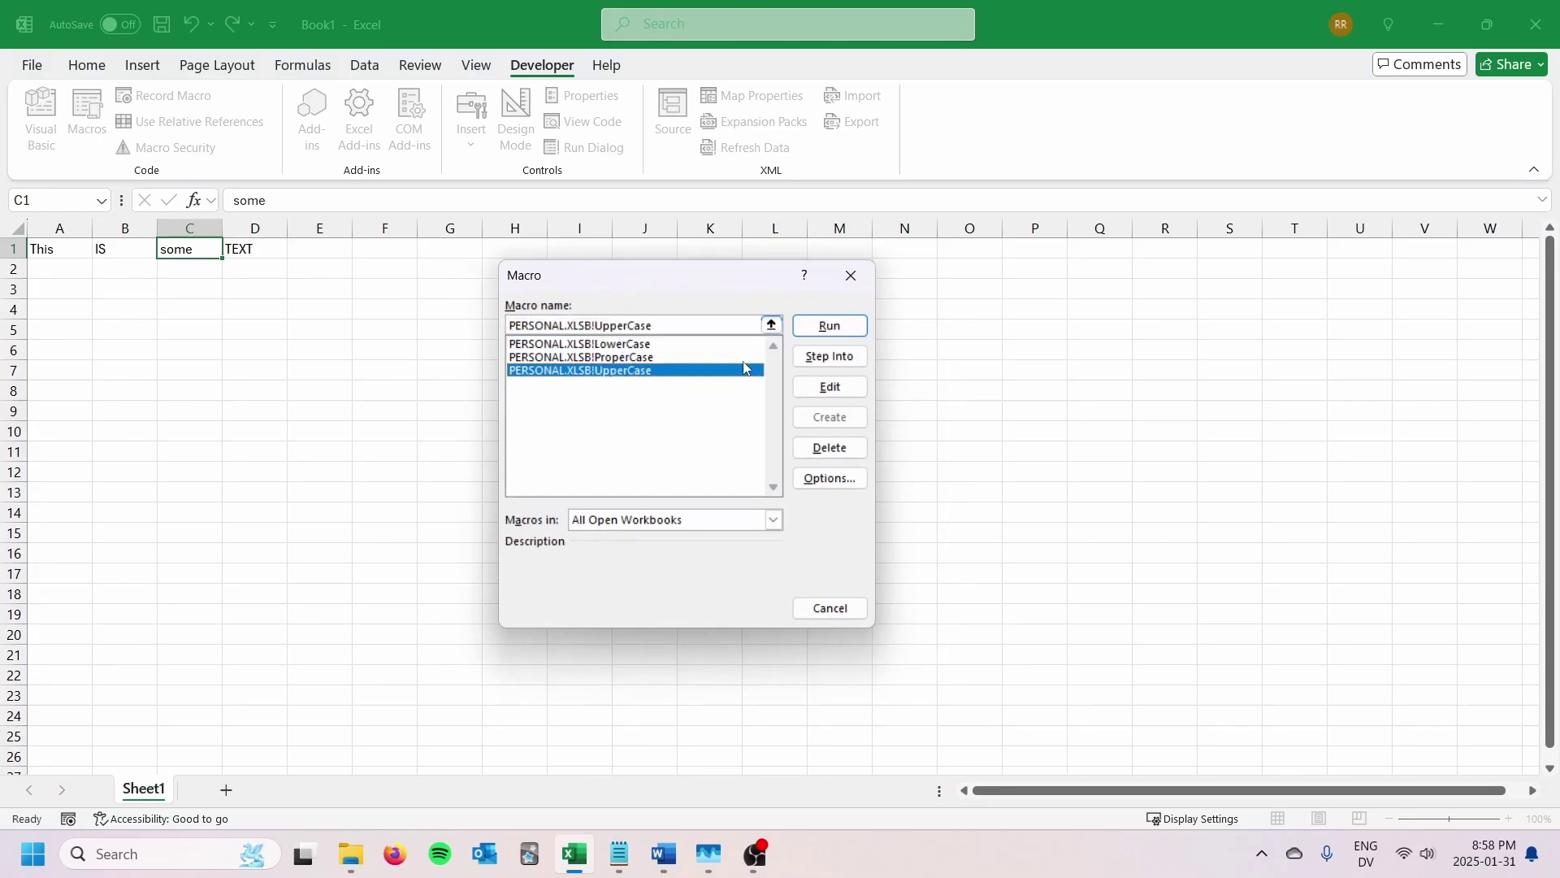
click(838, 335)
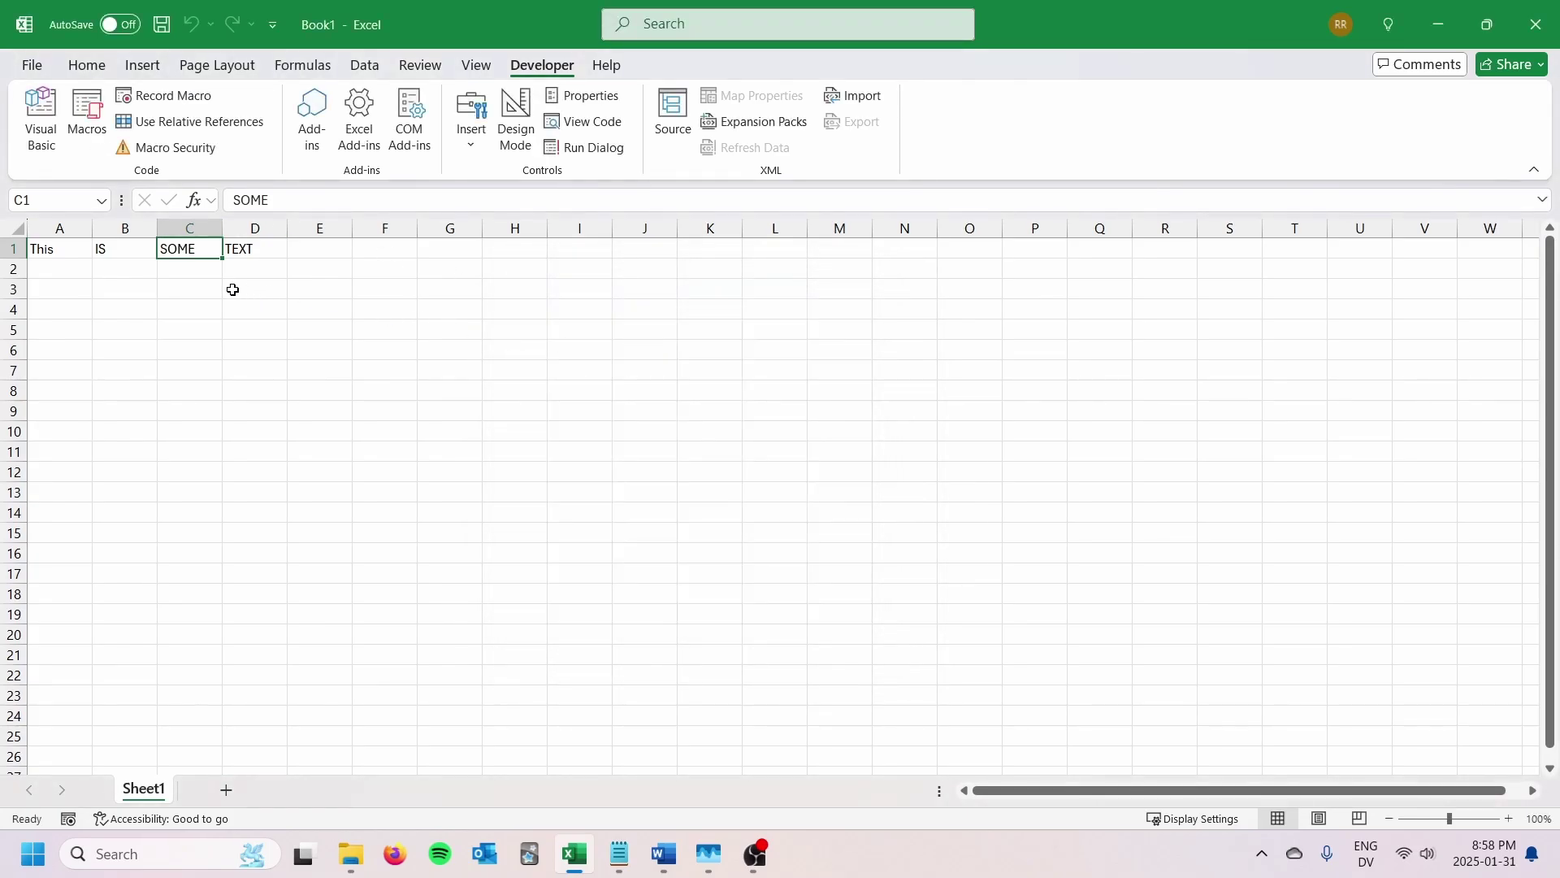
- Check row 1, which now reads This, IS, SOME, TEXT
drag(73, 251, 273, 250)
click(253, 252)
click(340, 322)
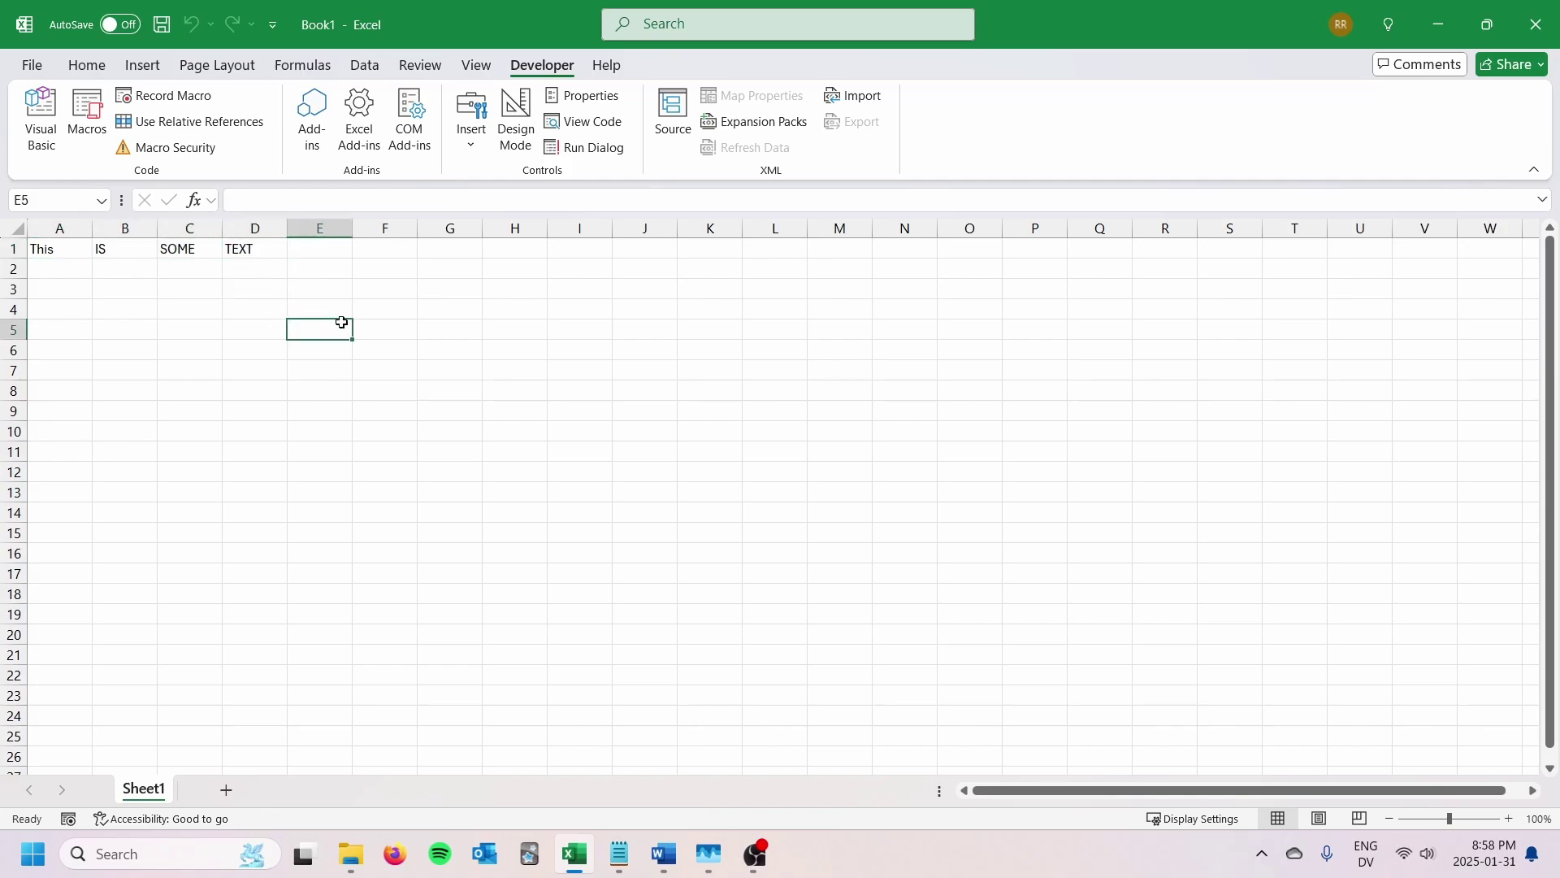
- In Customize the Ribbon, add a new custom group after Font on the Home tab
click(91, 72)
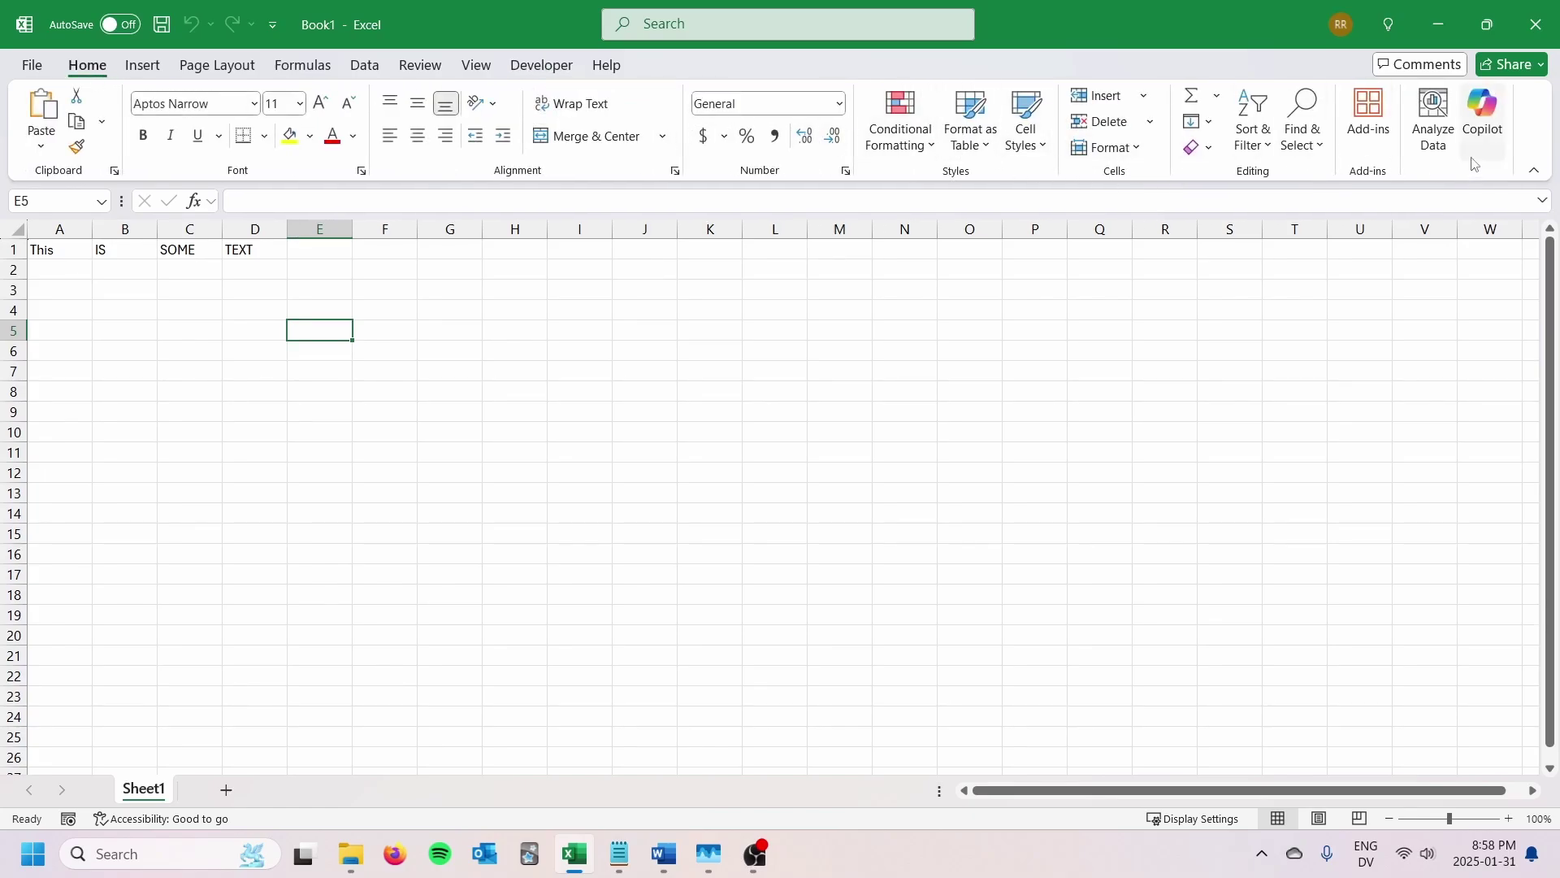
right_click(1522, 143)
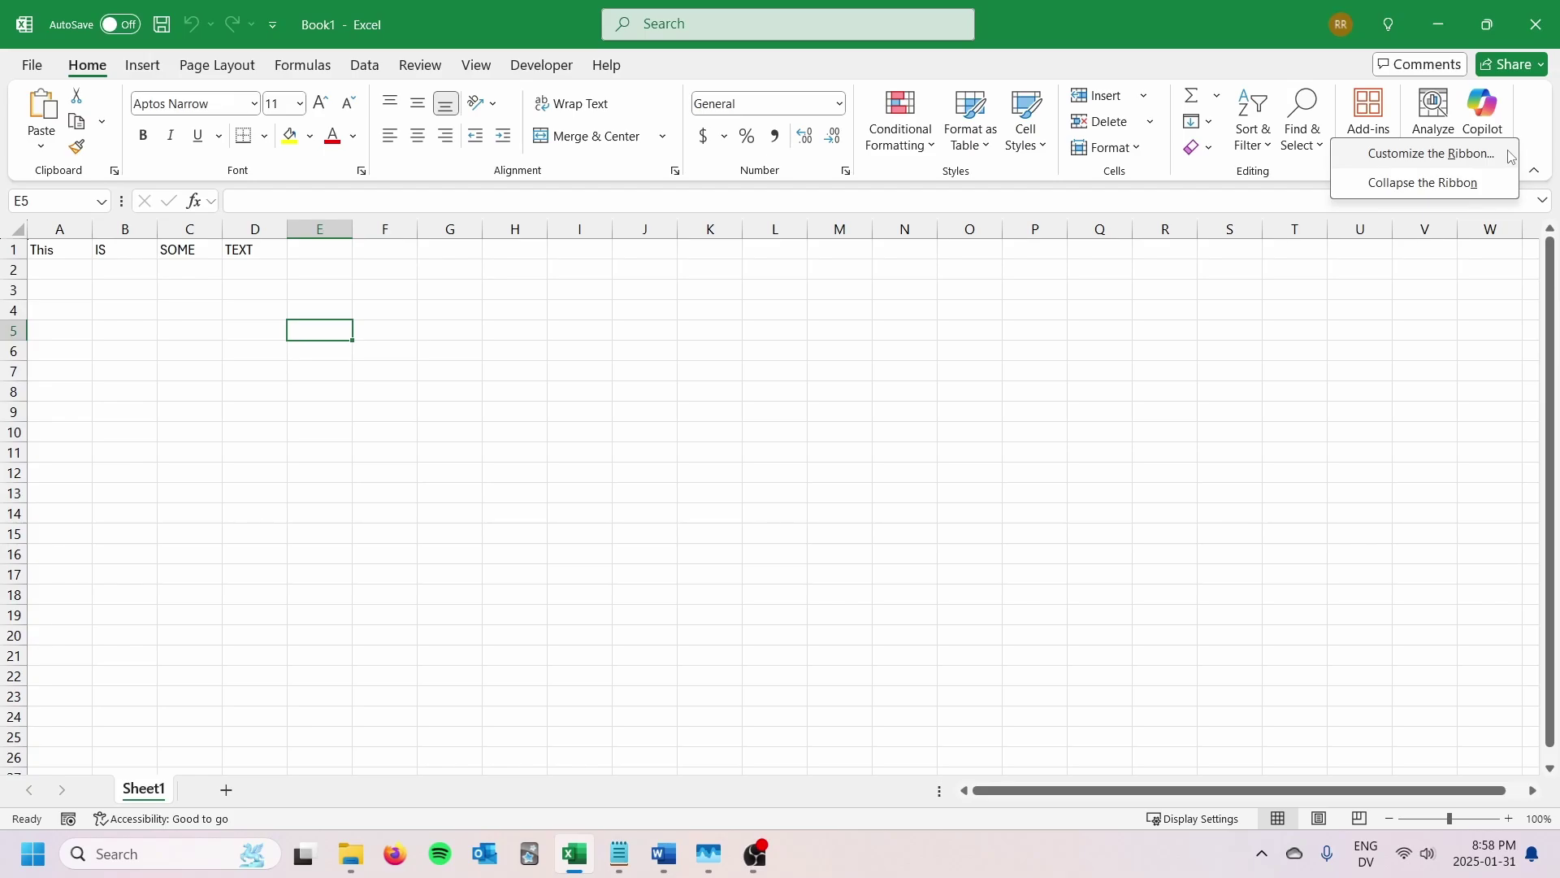
click(1430, 153)
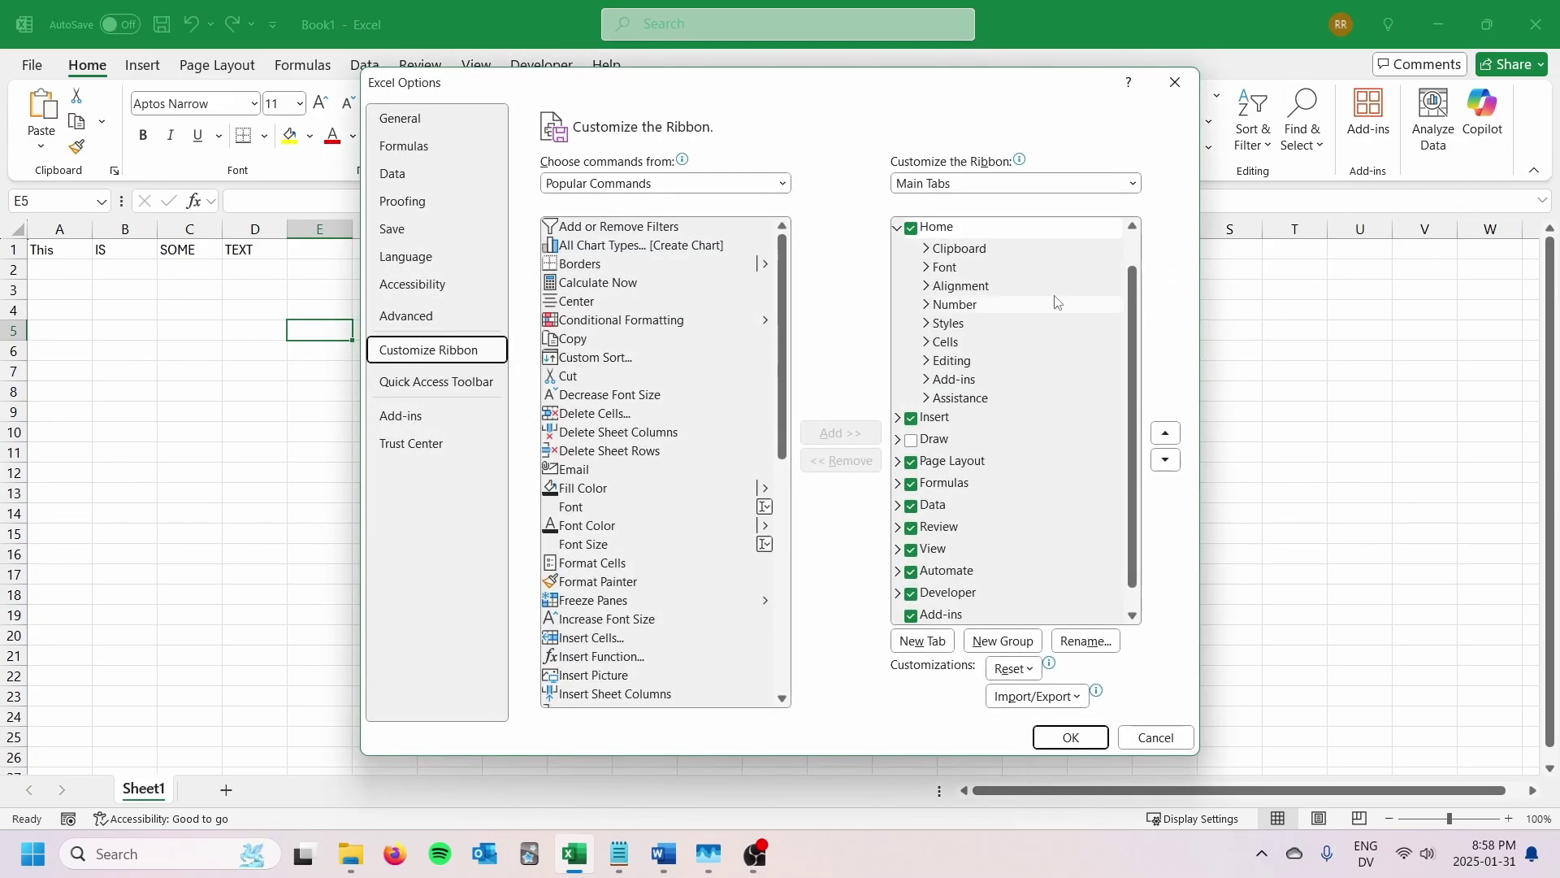
drag(797, 87, 882, 83)
click(1057, 268)
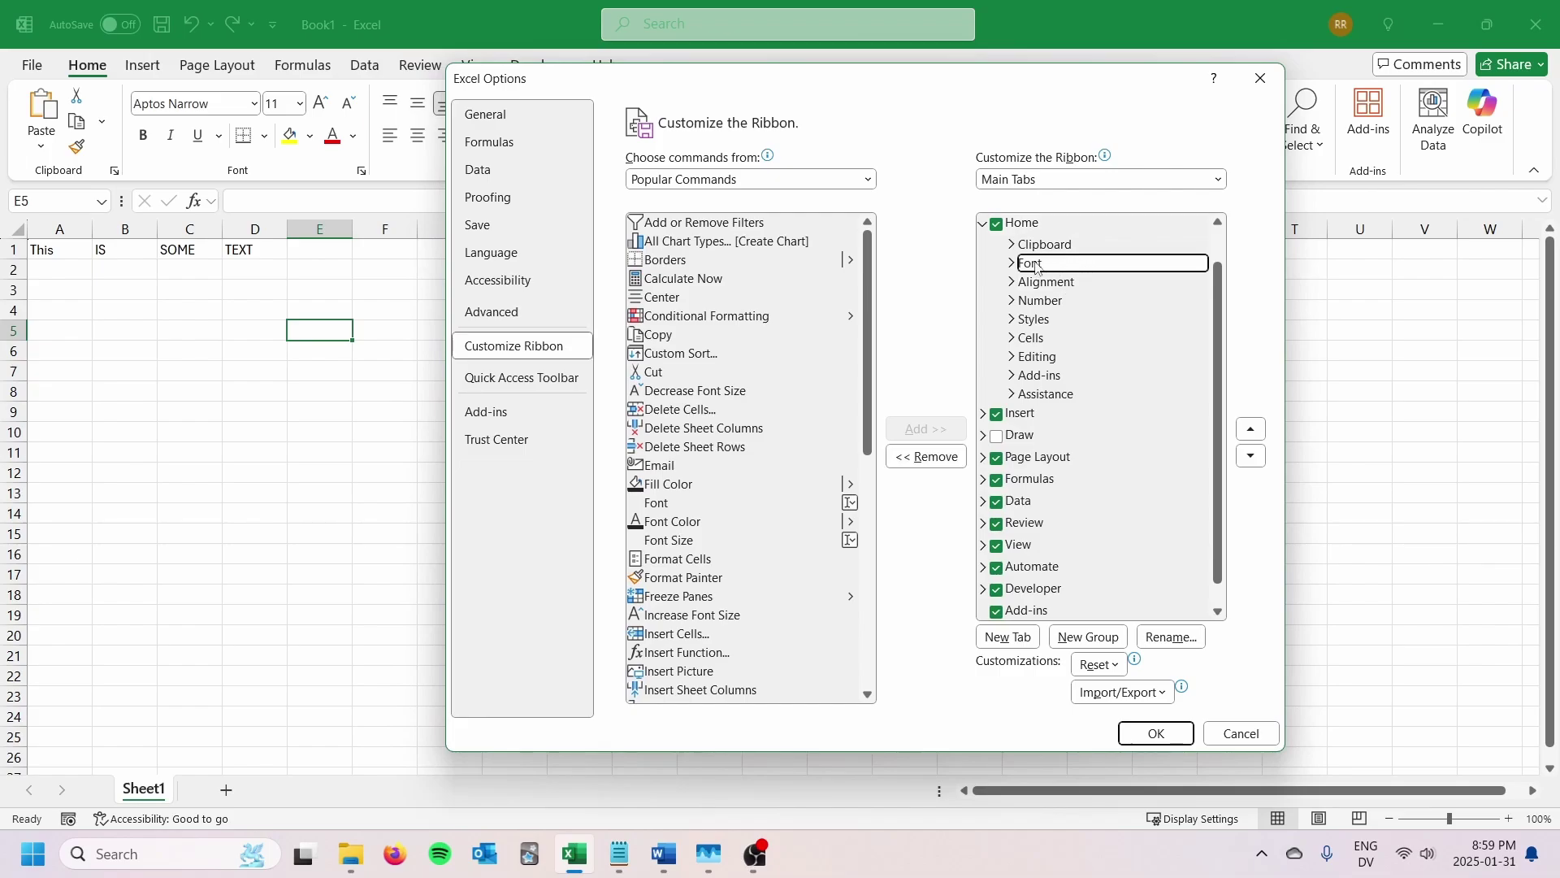
click(1080, 639)
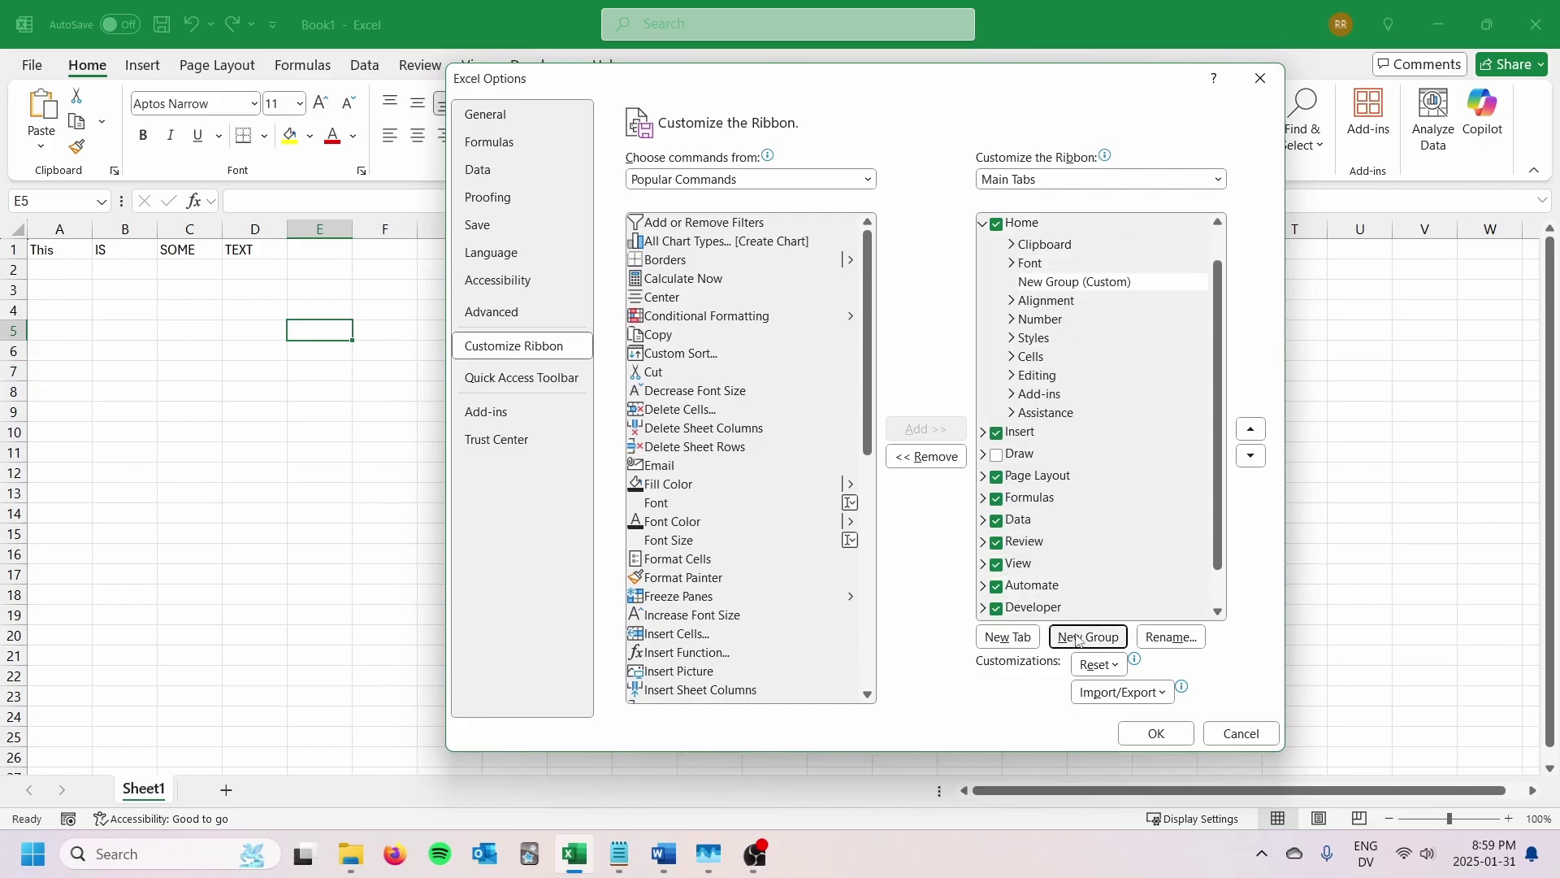
- Rename the new group to Text Case and bring up the command source list
click(1171, 639)
key(BackSpace)
text(Text Case)
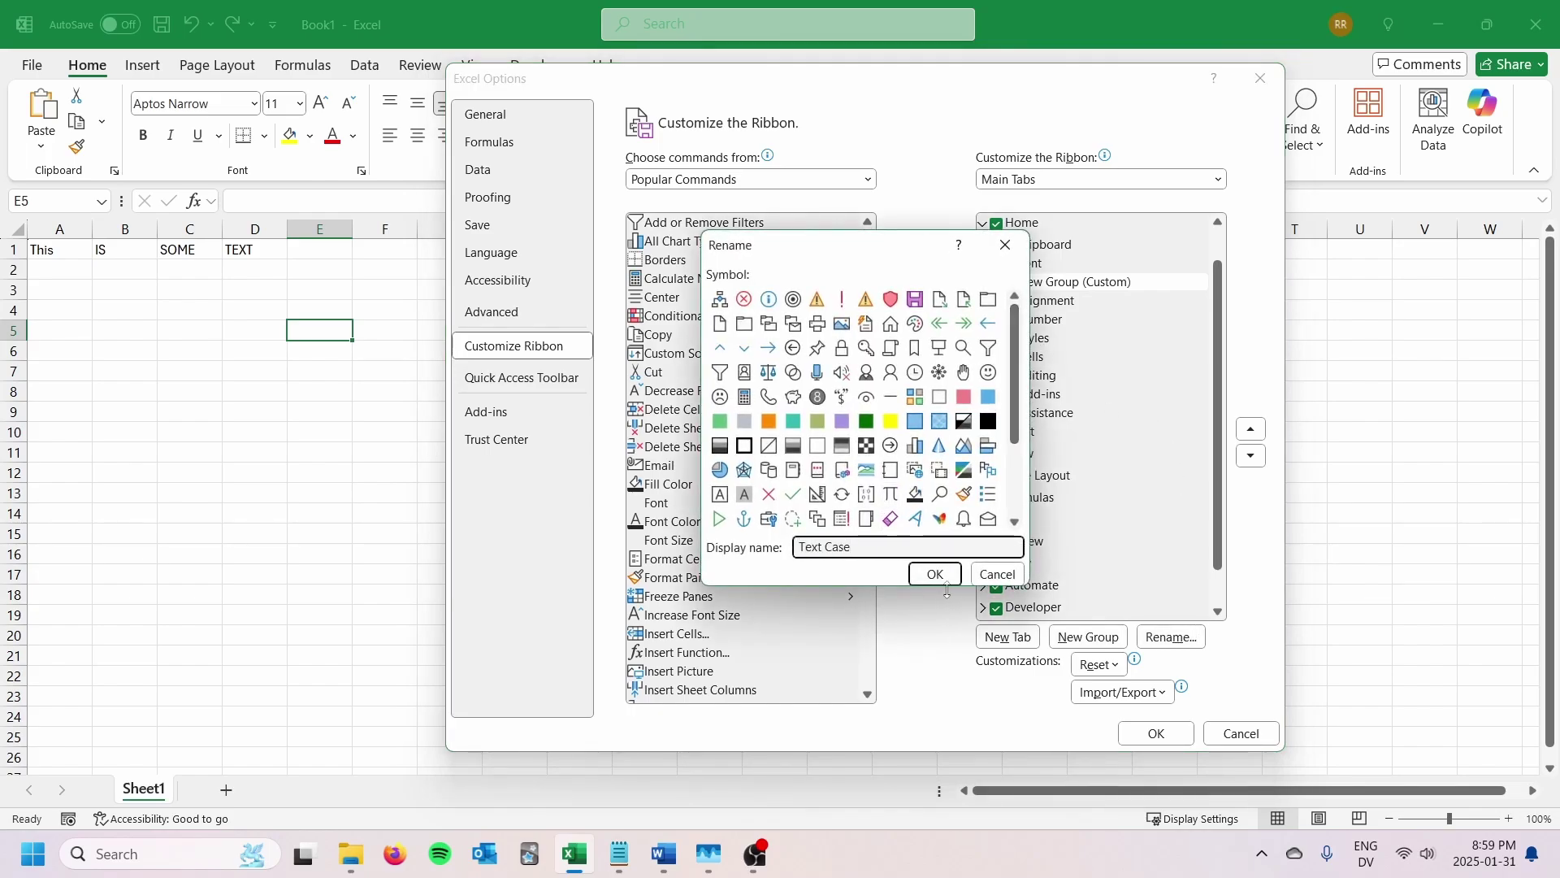
click(936, 574)
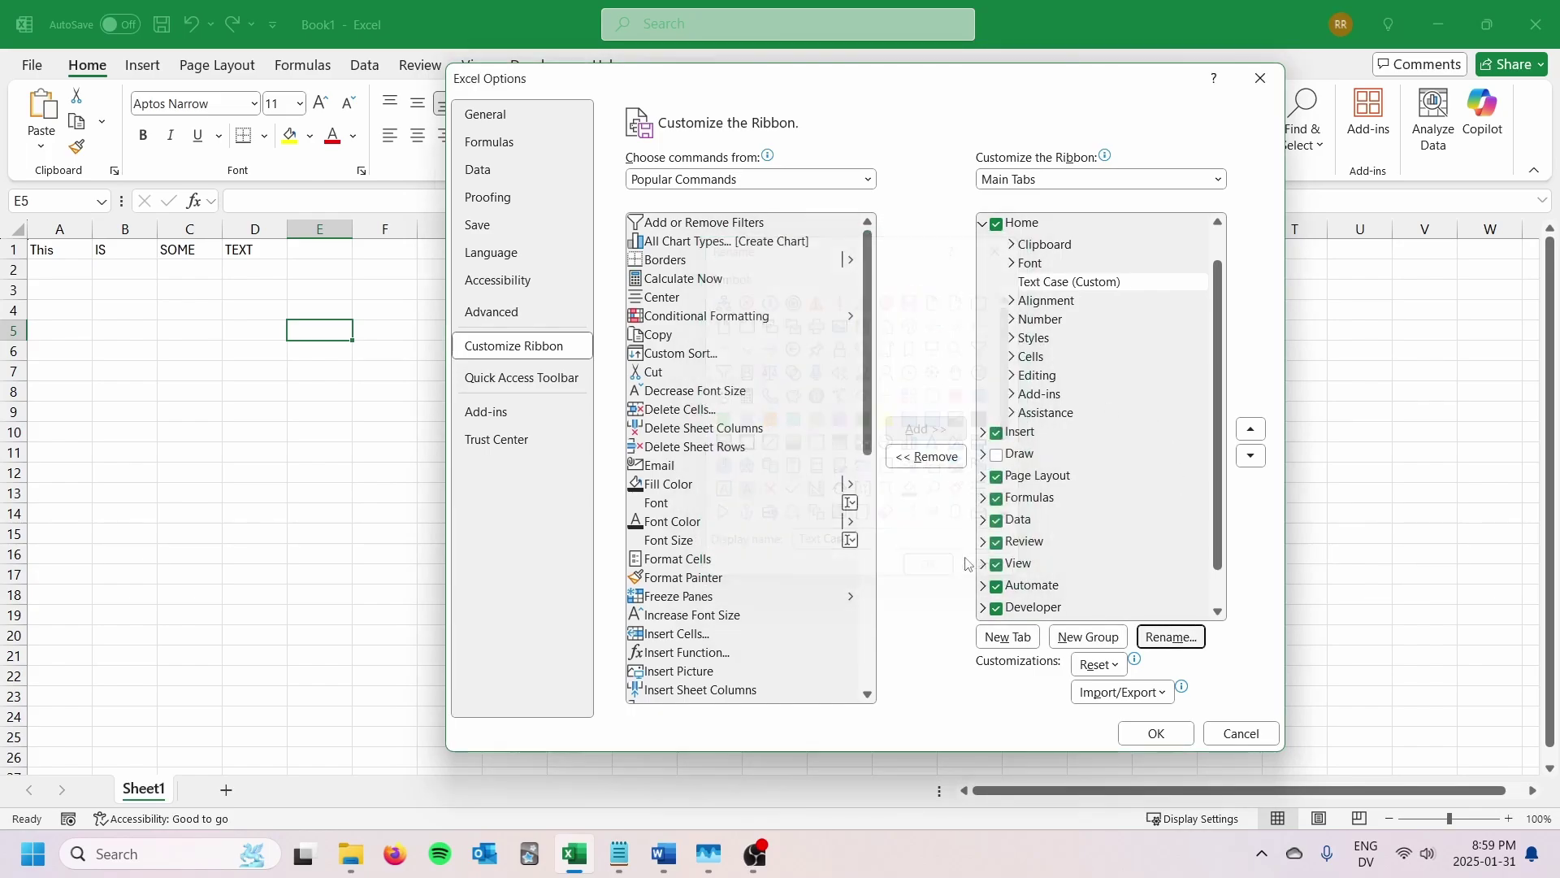
click(754, 181)
- Add the LowerCase, ProperCase and UpperCase macros to the Text Case group
key(Escape)
click(716, 268)
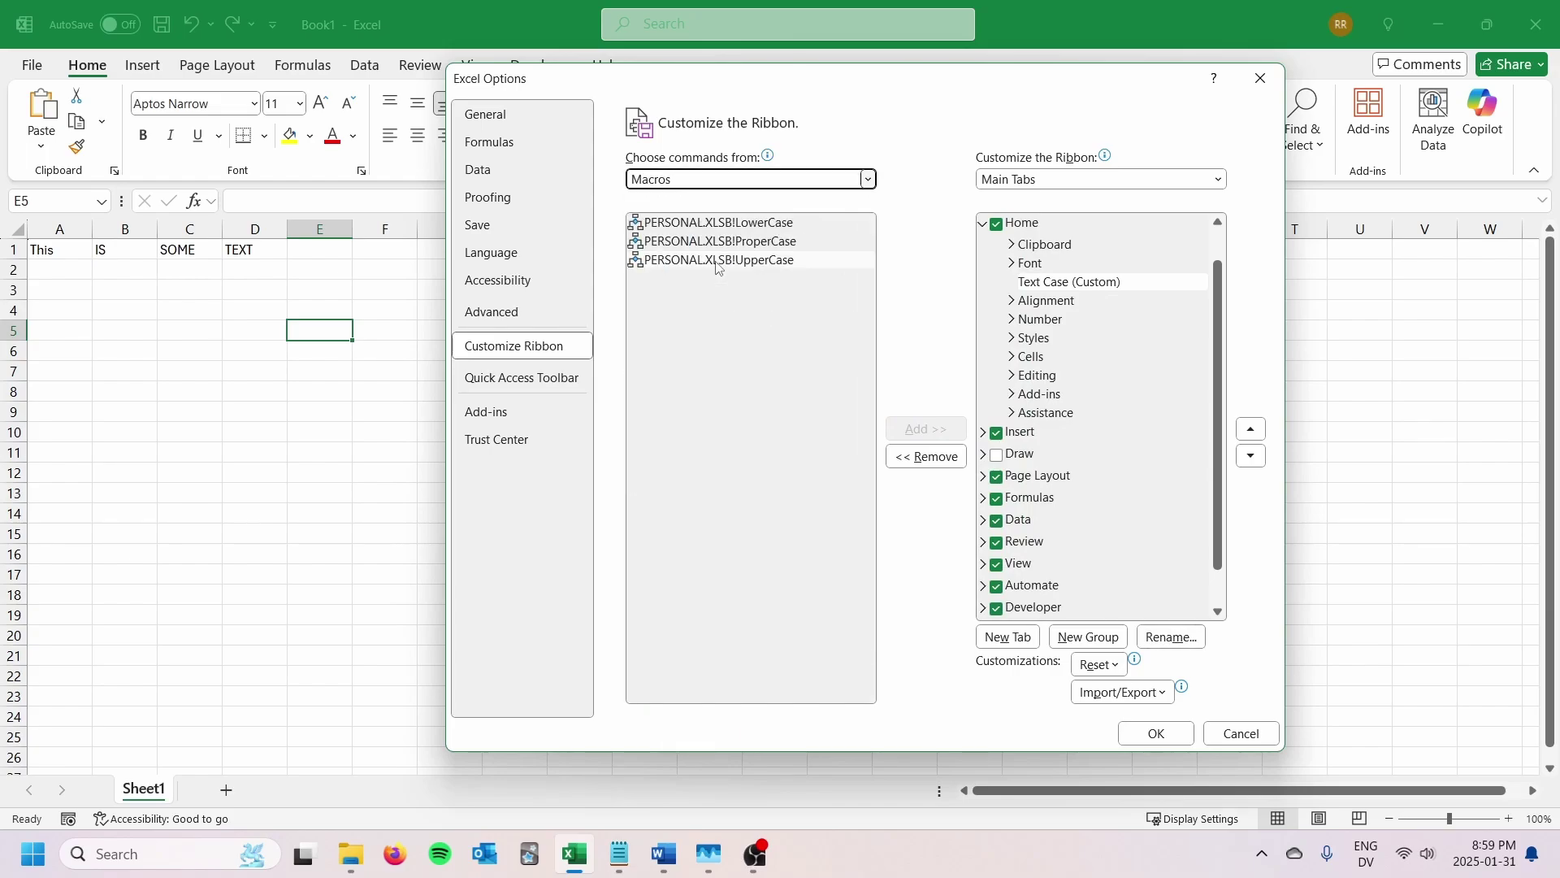
click(795, 232)
click(924, 429)
click(924, 432)
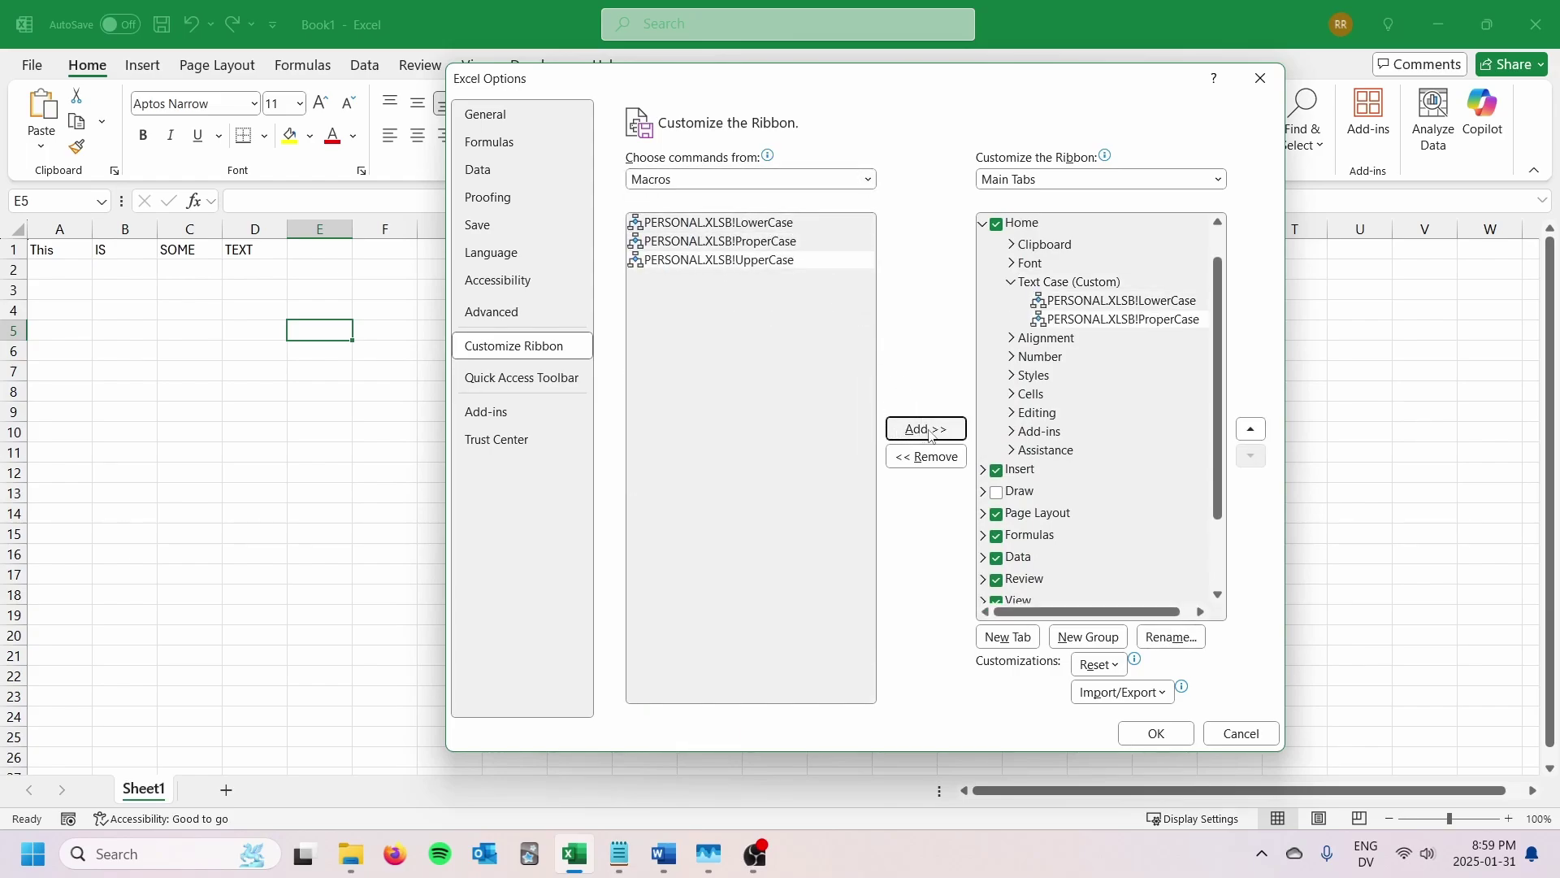
click(931, 431)
- Rename the three macro entries to Lowercase, Propercase and Uppercase
click(1122, 301)
click(1170, 636)
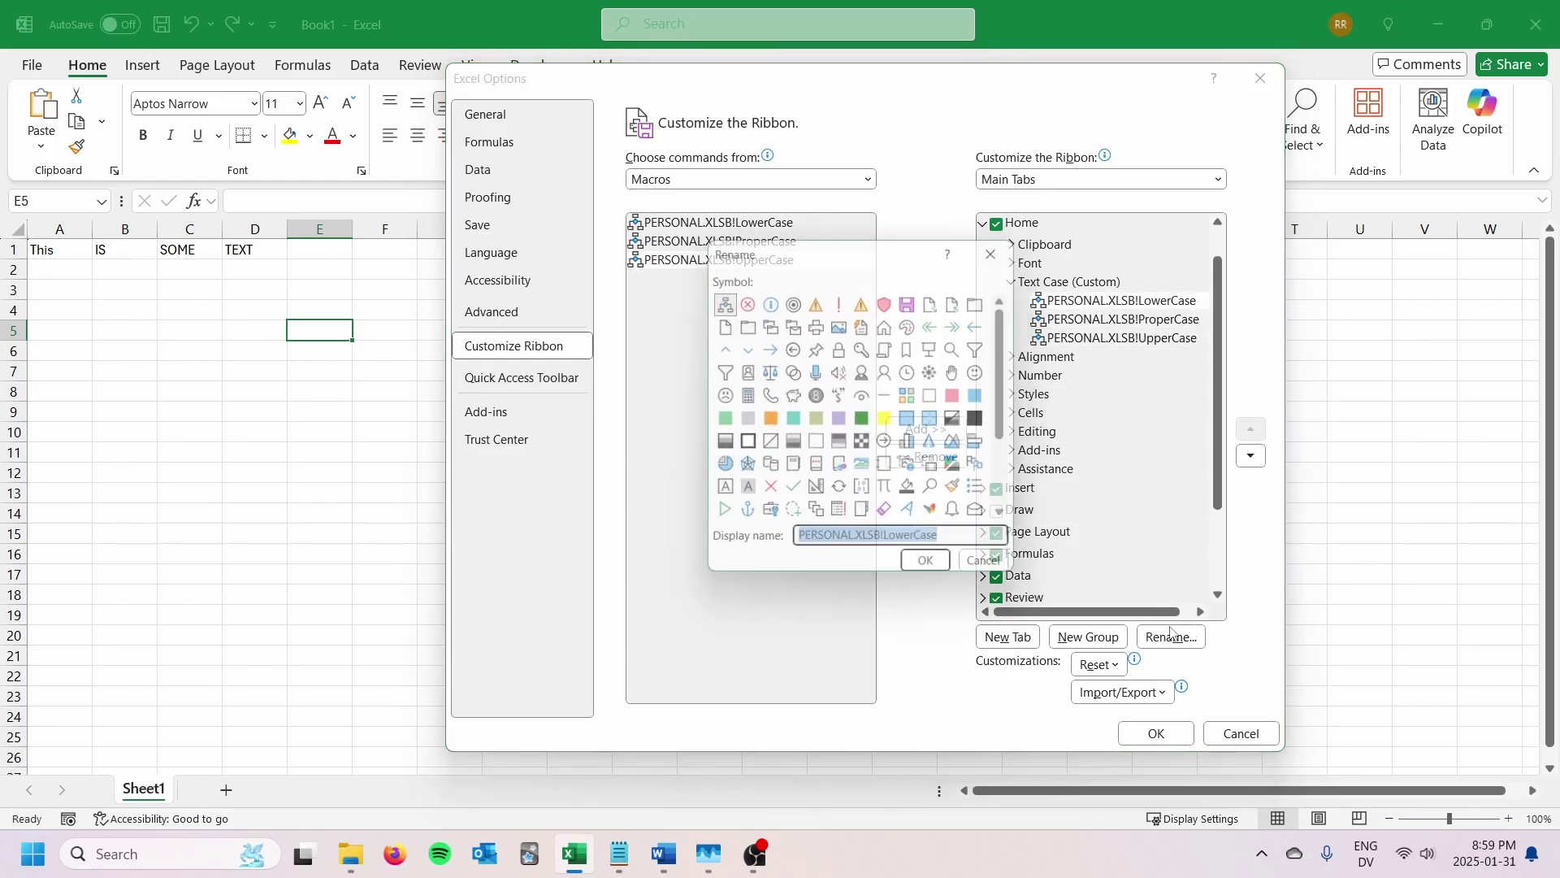
key(BackSpace)
text(Lower)
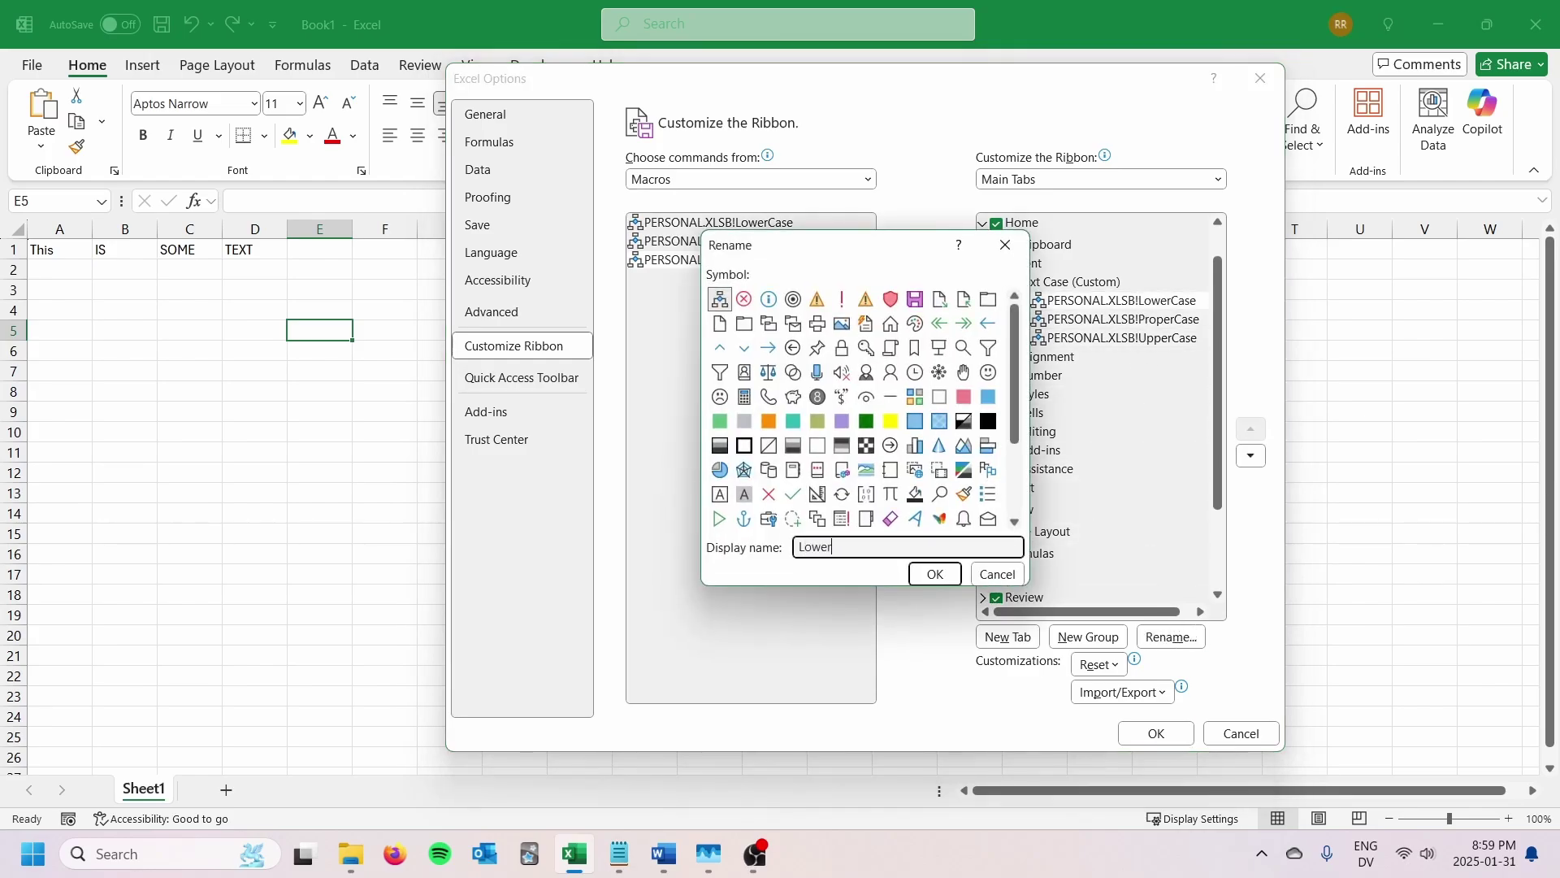
text(case)
click(935, 574)
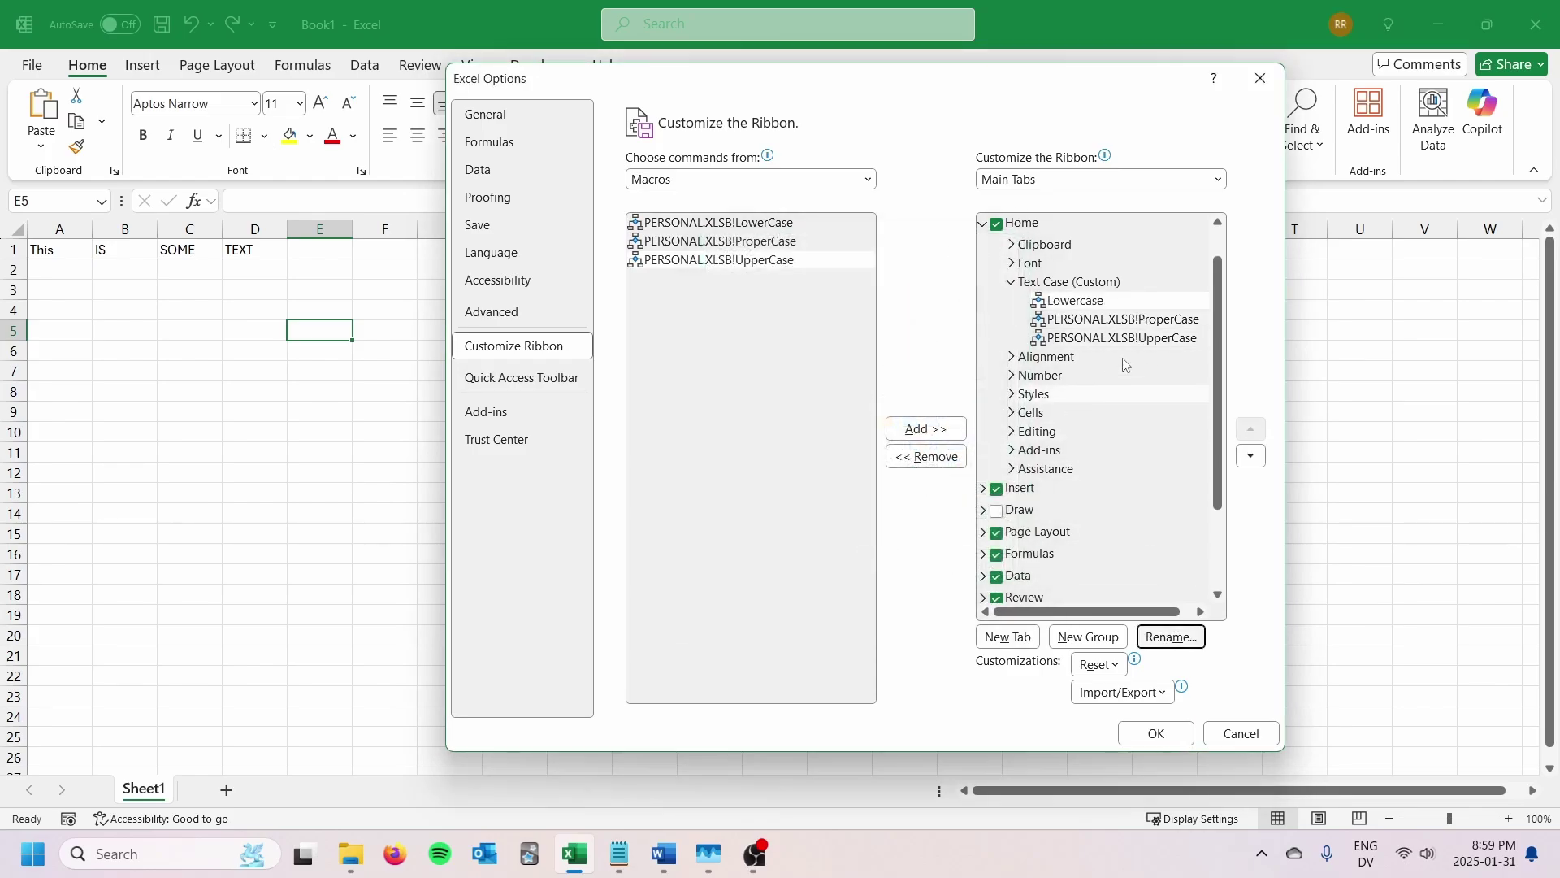
click(1170, 636)
text(Propercase)
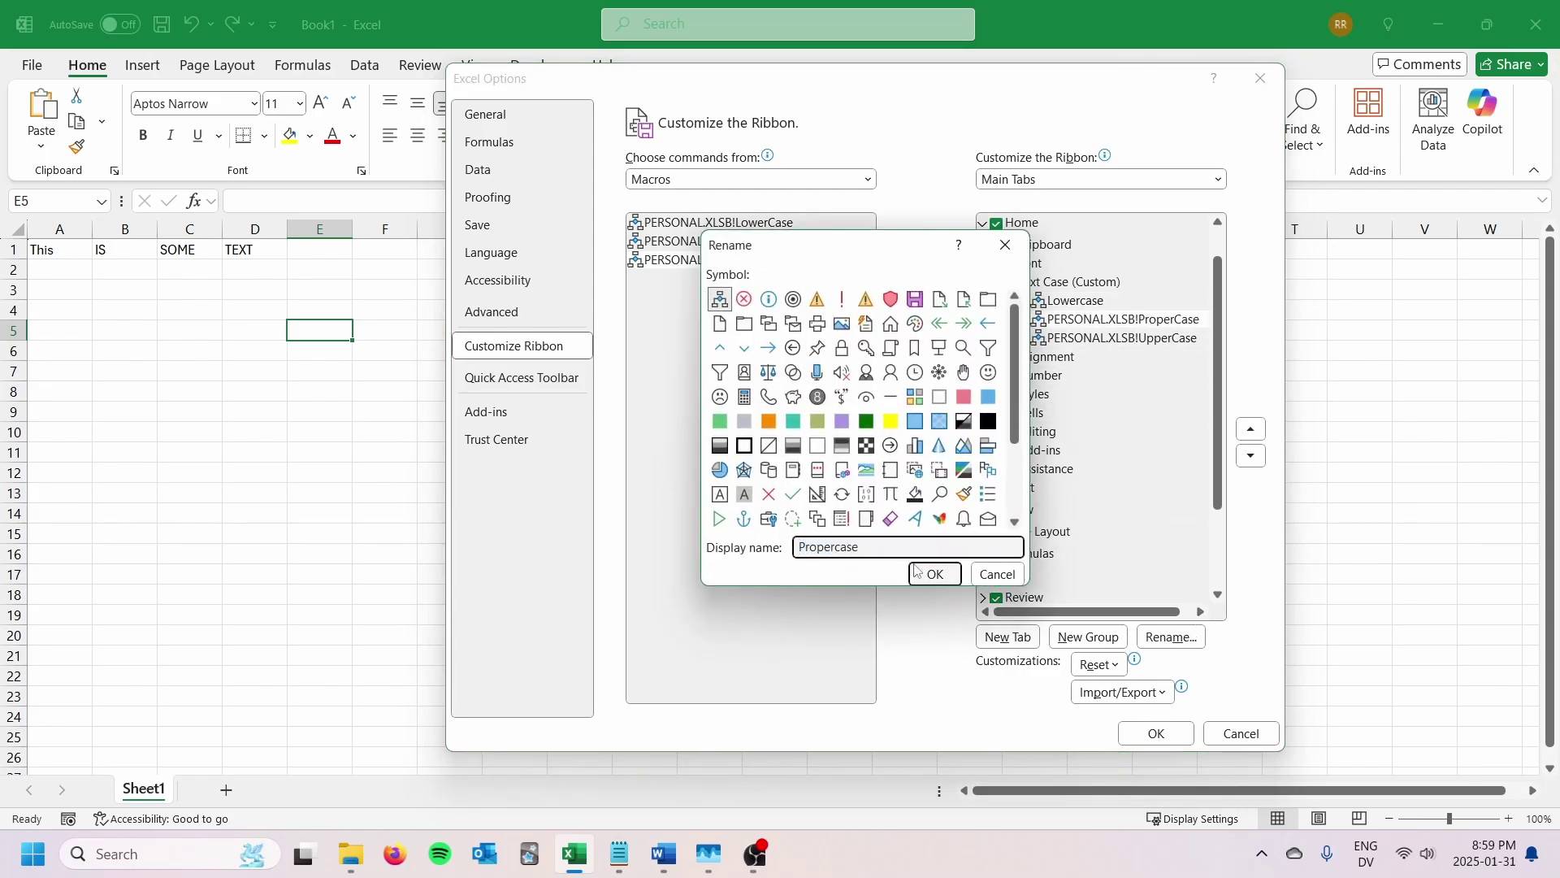
click(943, 573)
click(1121, 338)
click(1170, 637)
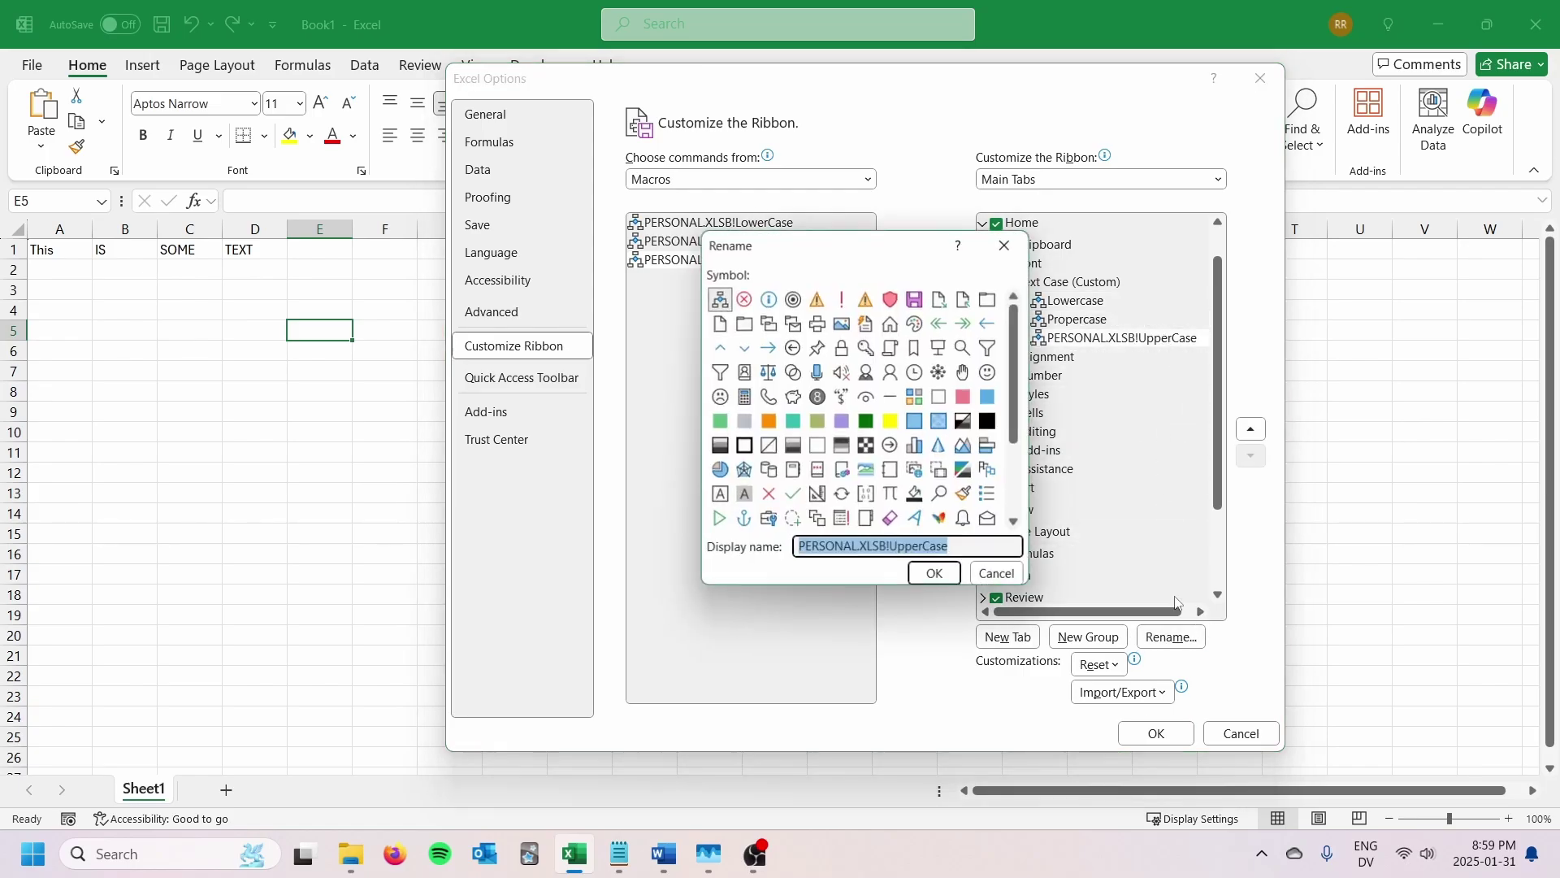
key(BackSpace)
text(Uppercase)
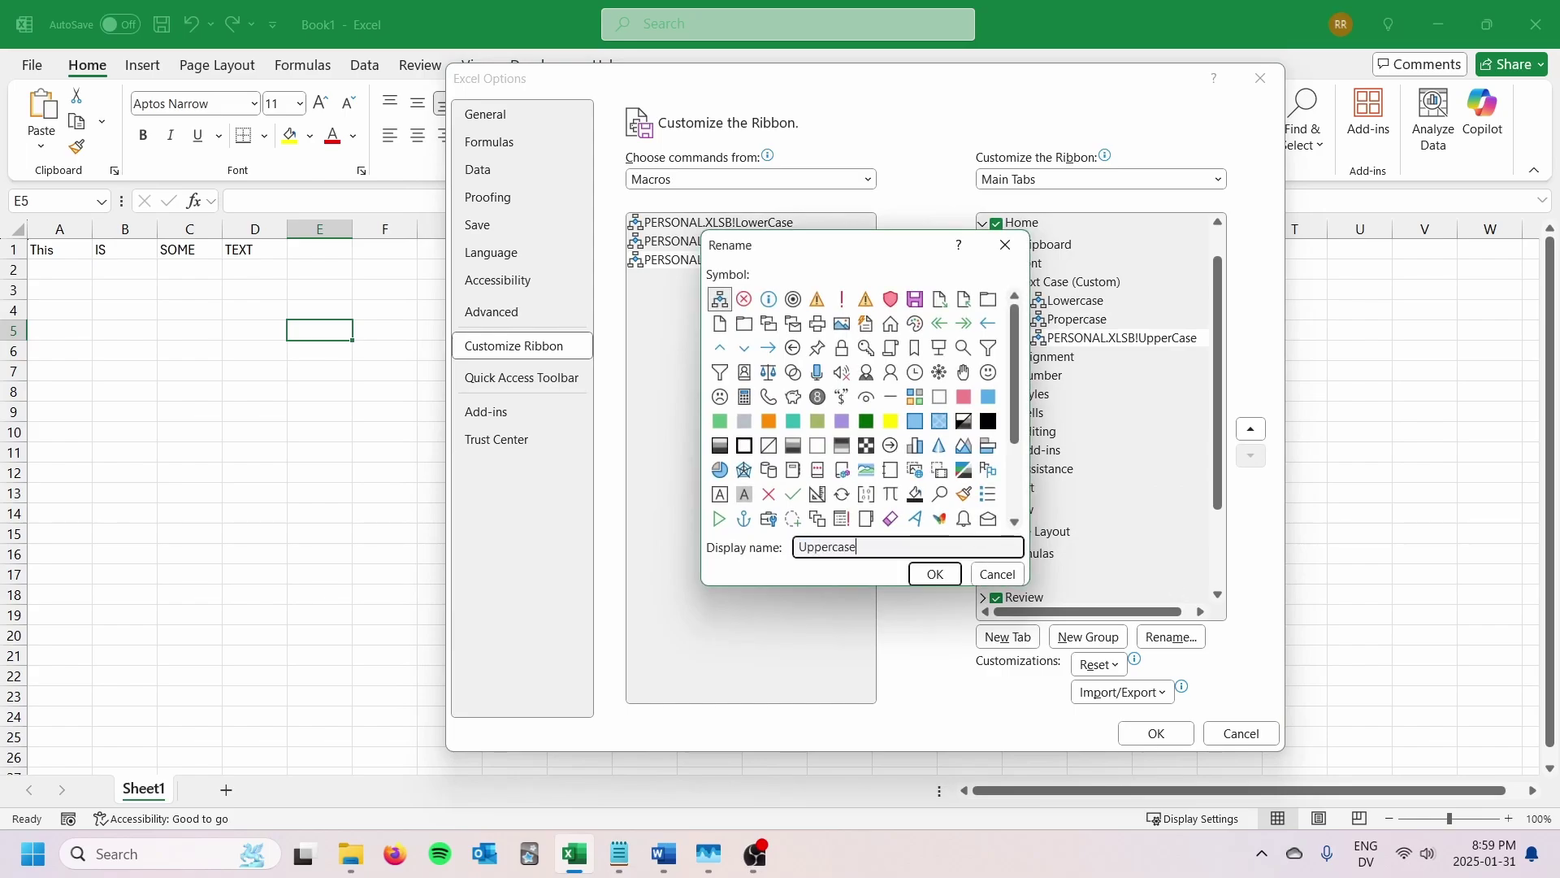
click(931, 581)
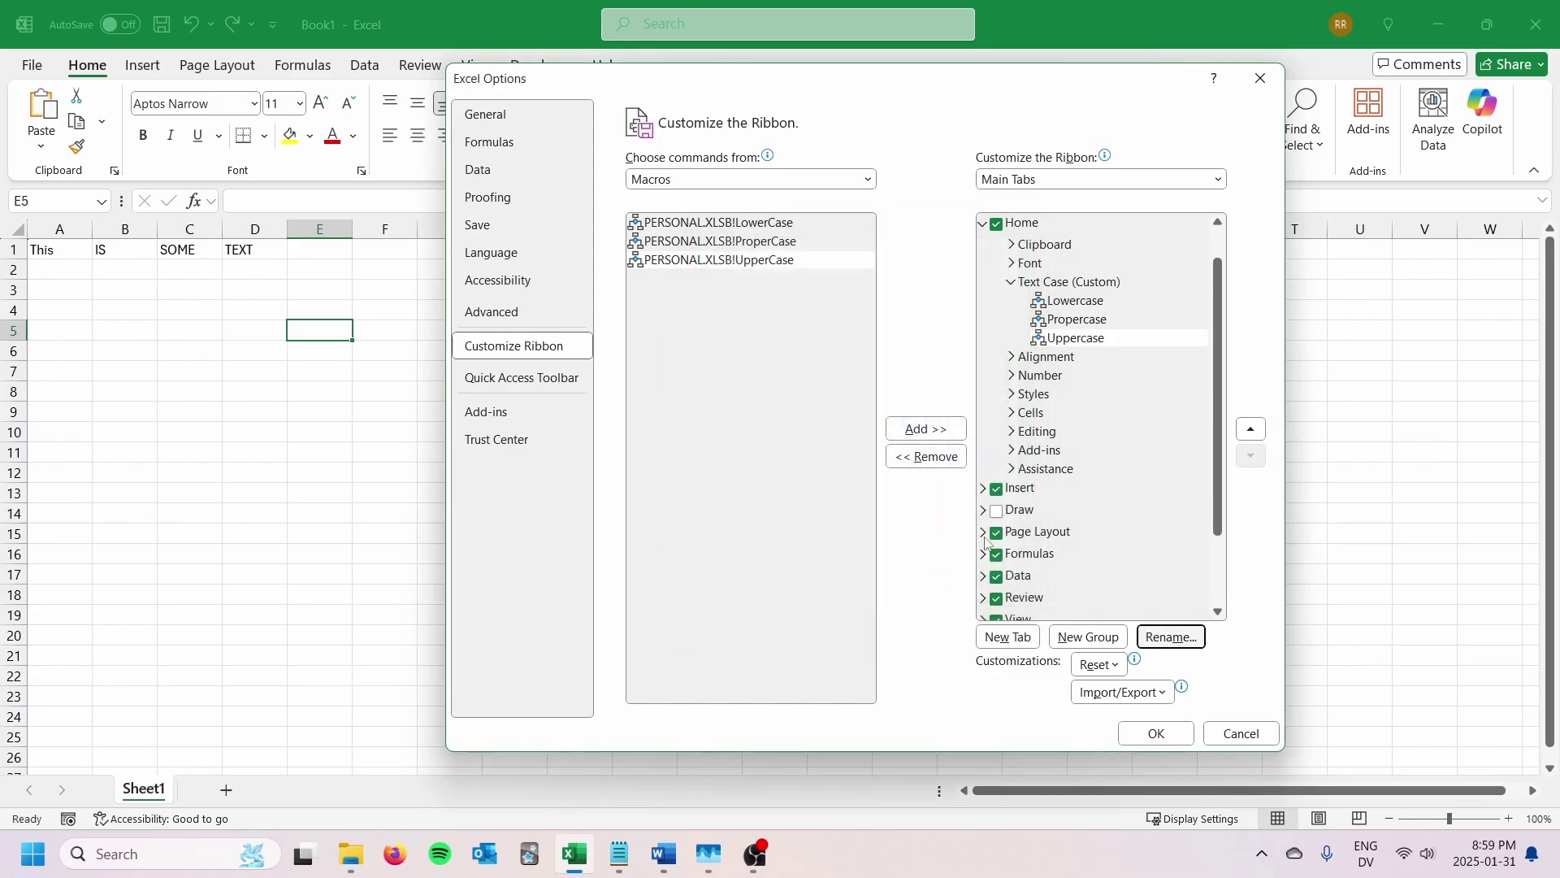
- Give Lowercase and Propercase the A-with-small-a icon
click(1111, 302)
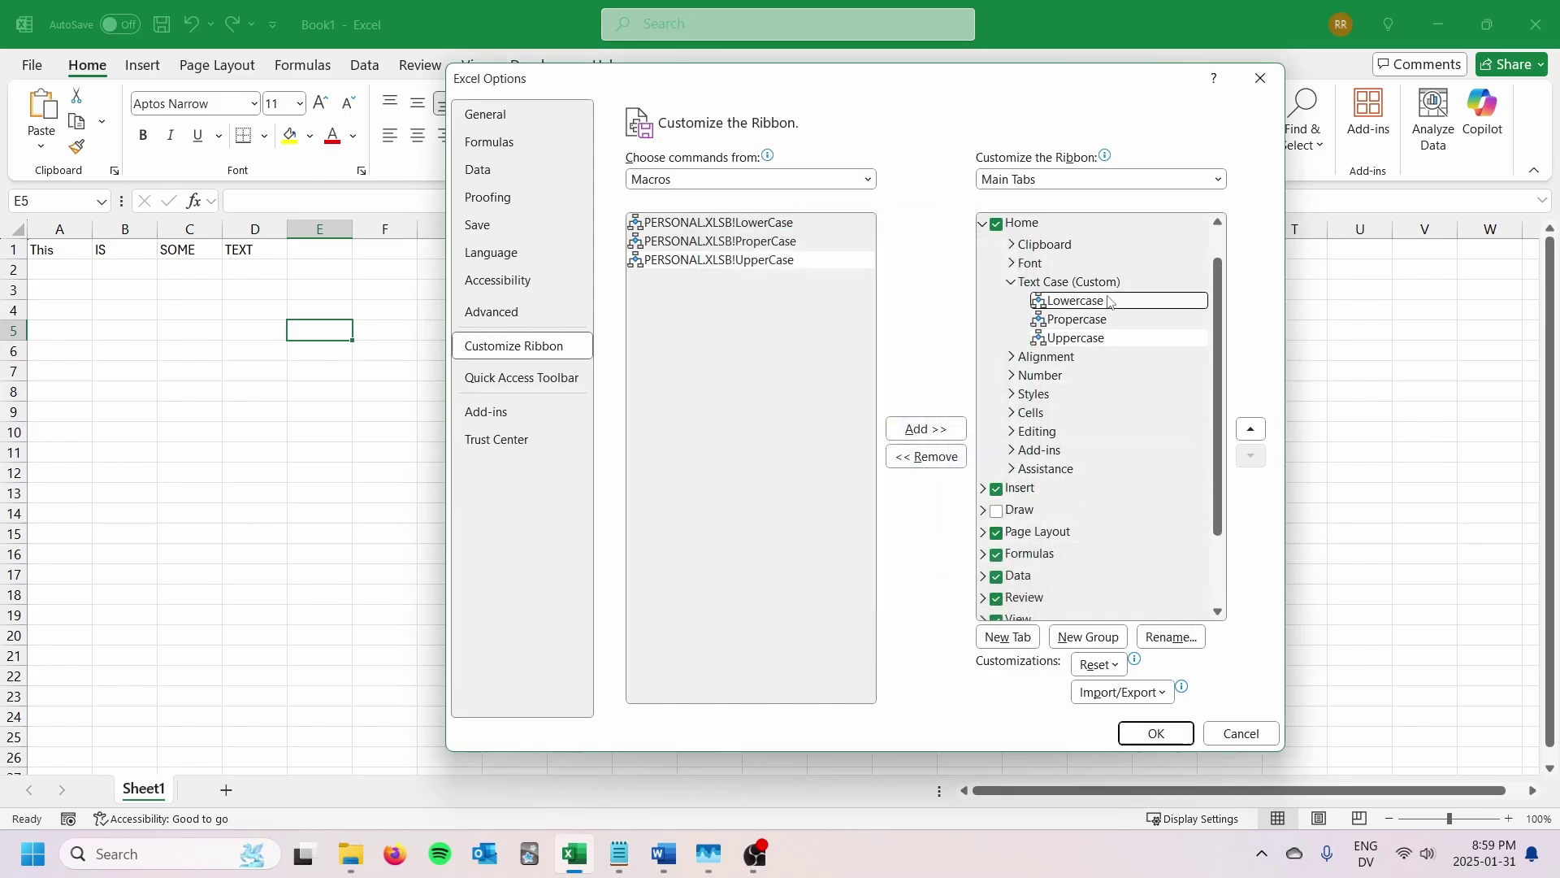
click(1168, 639)
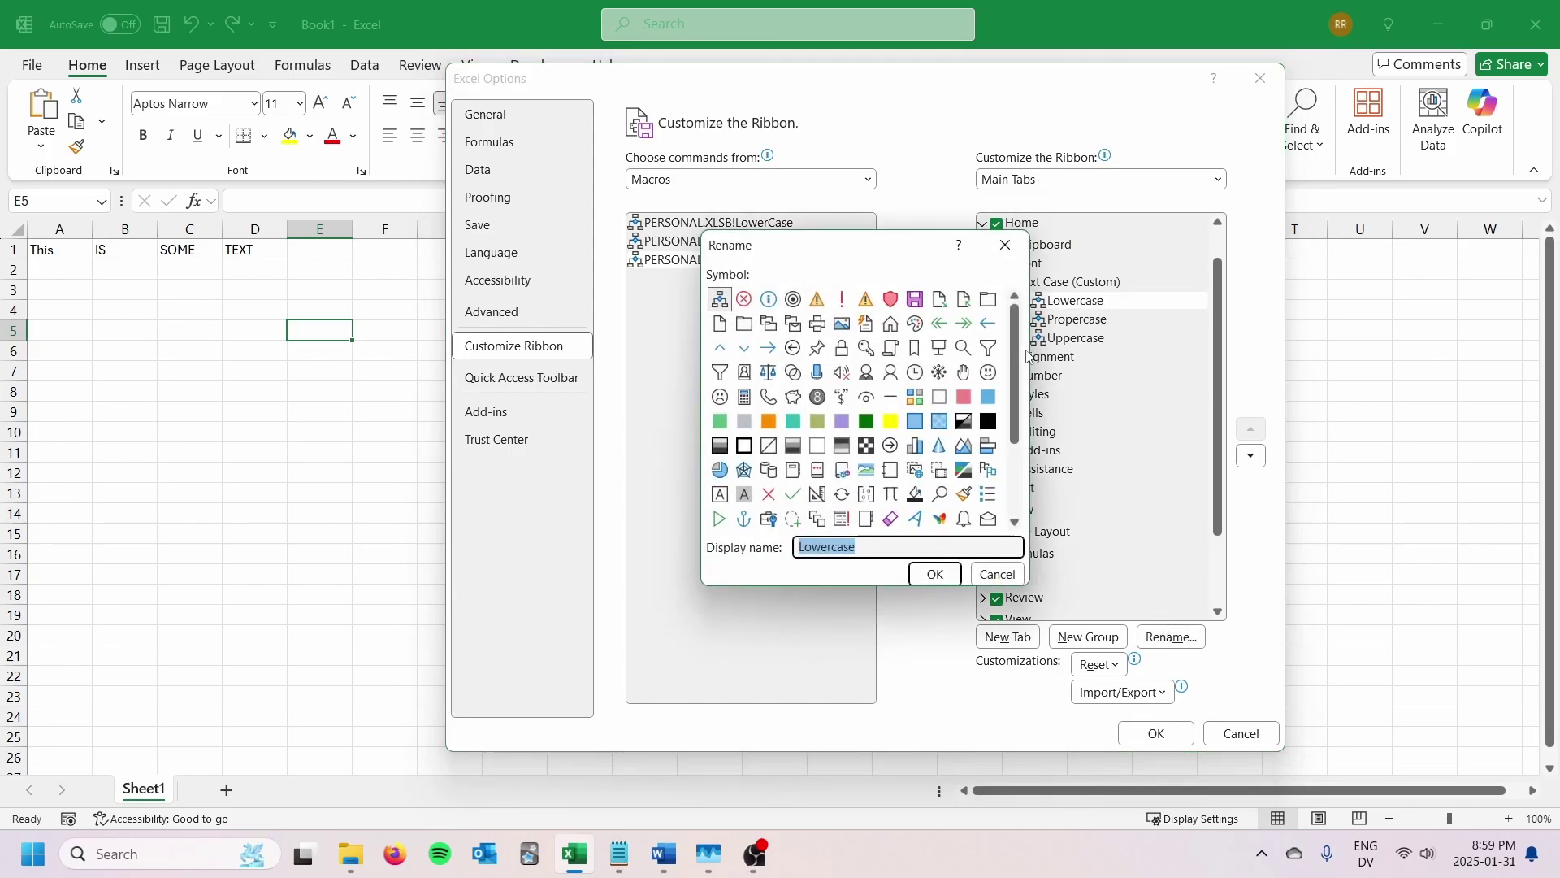
drag(1015, 352, 1016, 424)
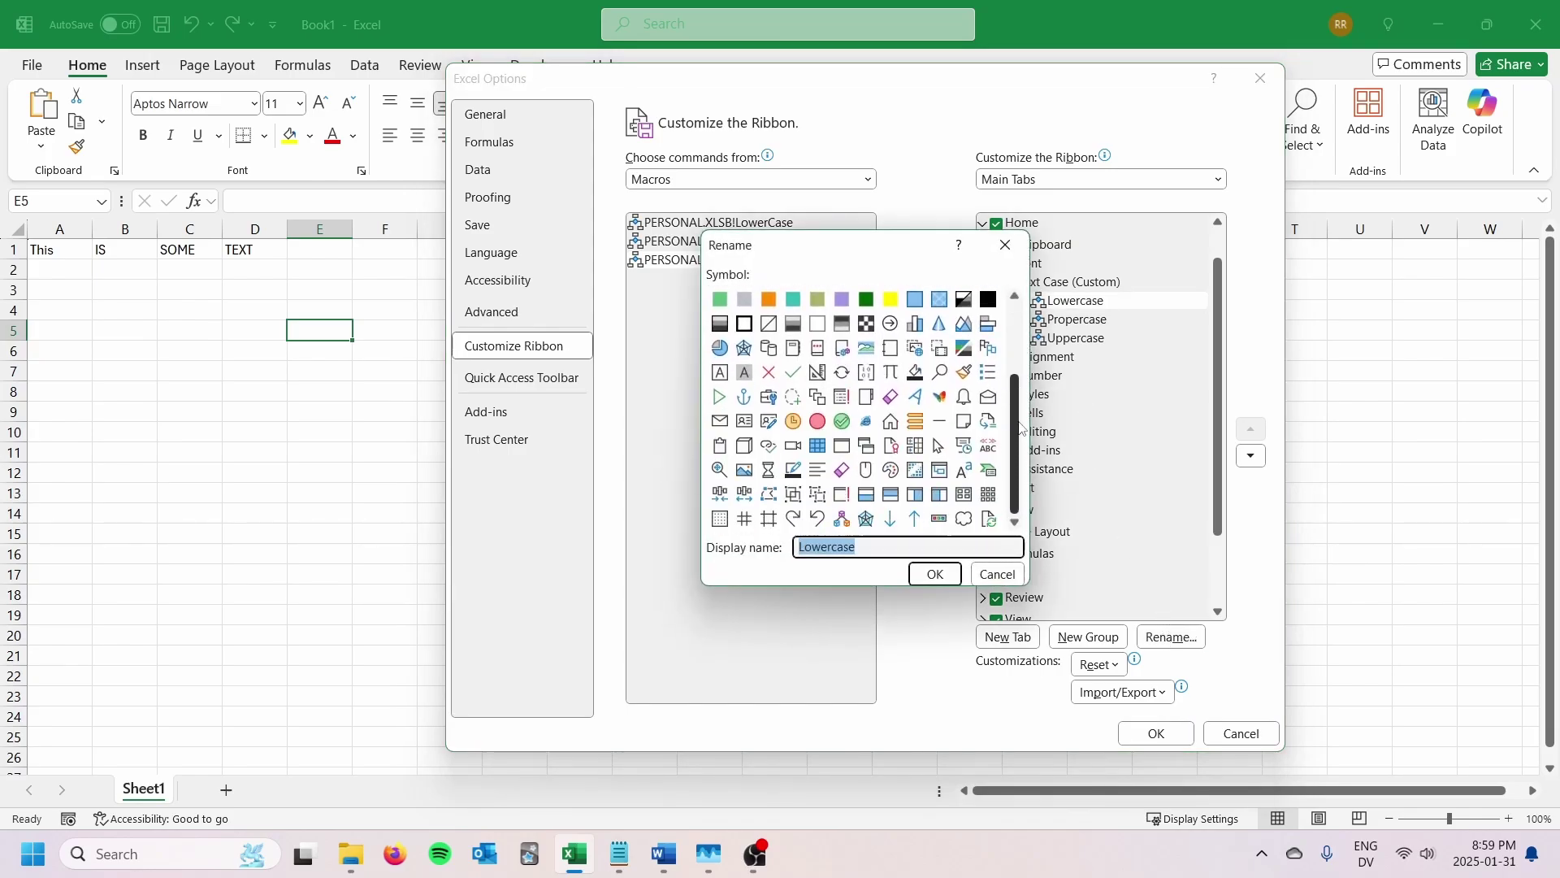
click(964, 470)
click(935, 574)
key(Down)
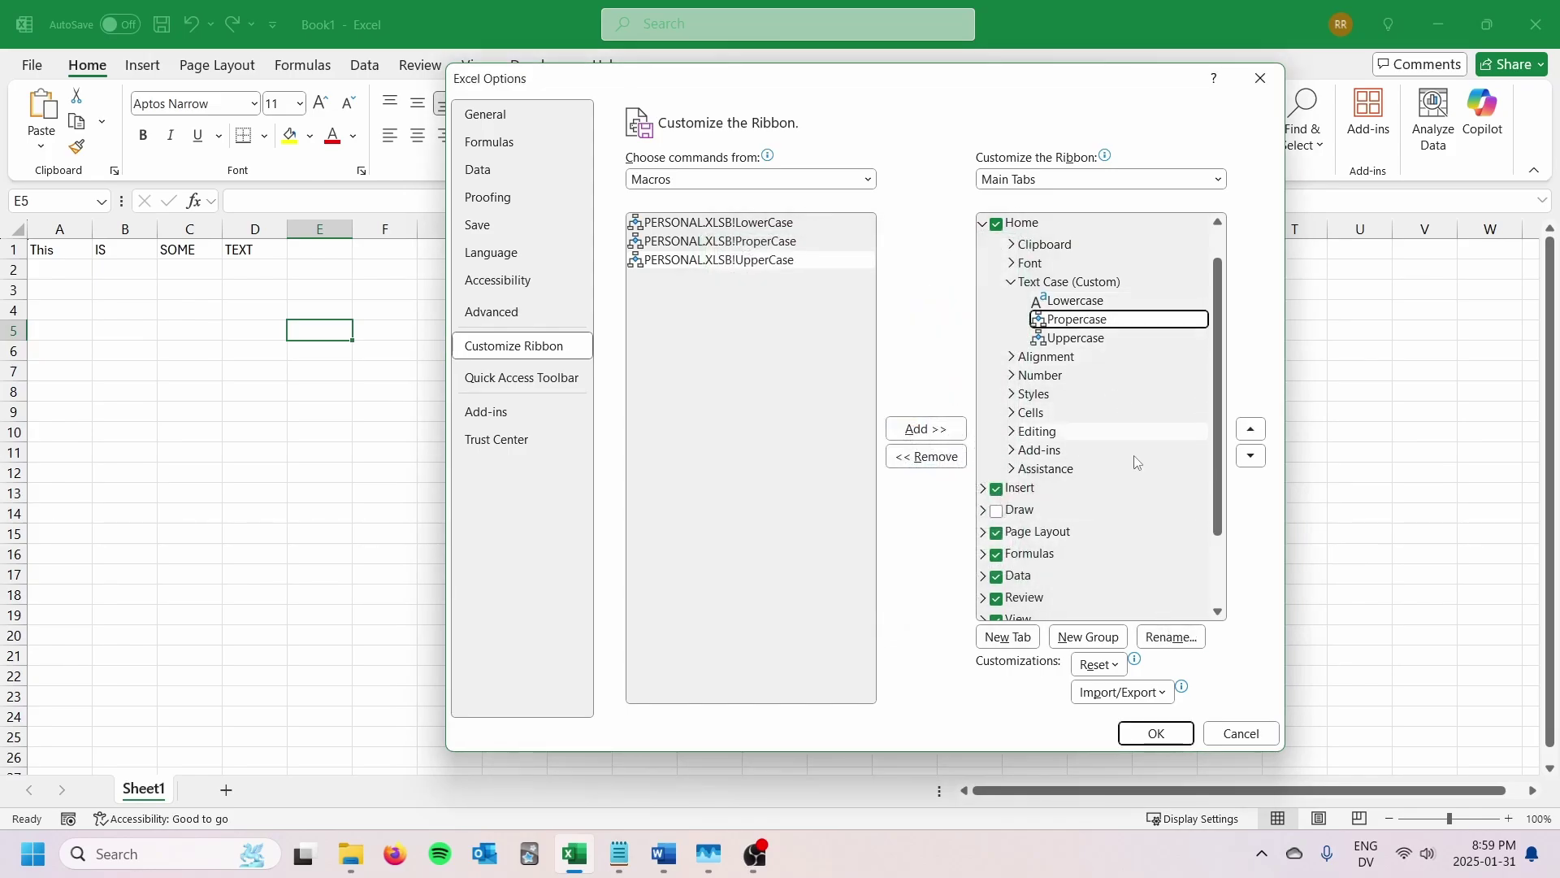
click(1171, 637)
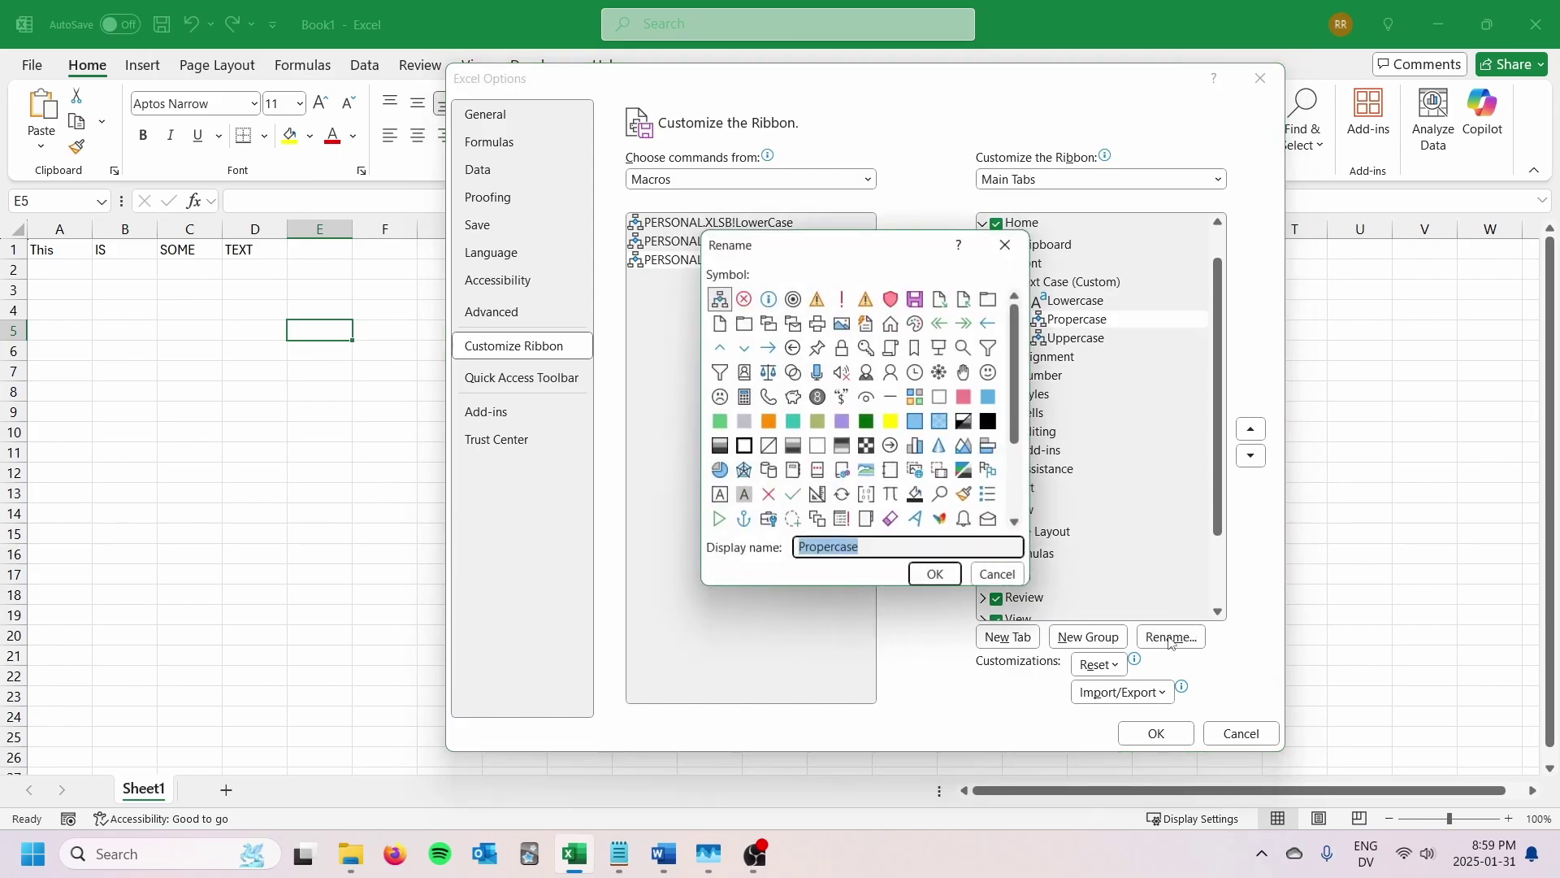
drag(1017, 386, 1015, 459)
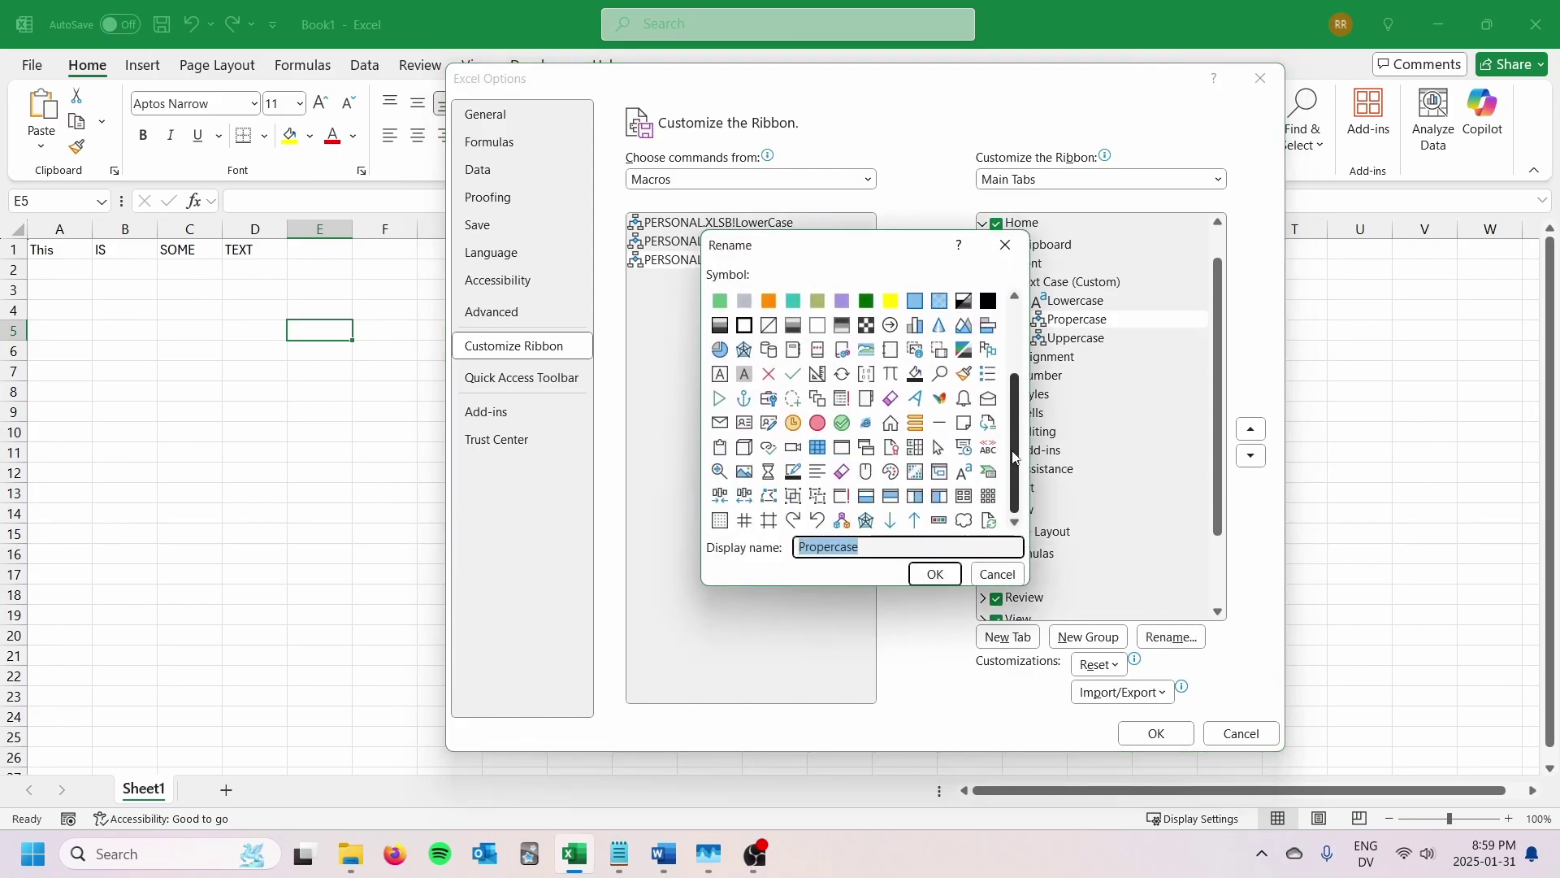
click(964, 471)
click(935, 573)
- Give Uppercase the same A-with-small-a icon and apply the ribbon changes
click(1075, 338)
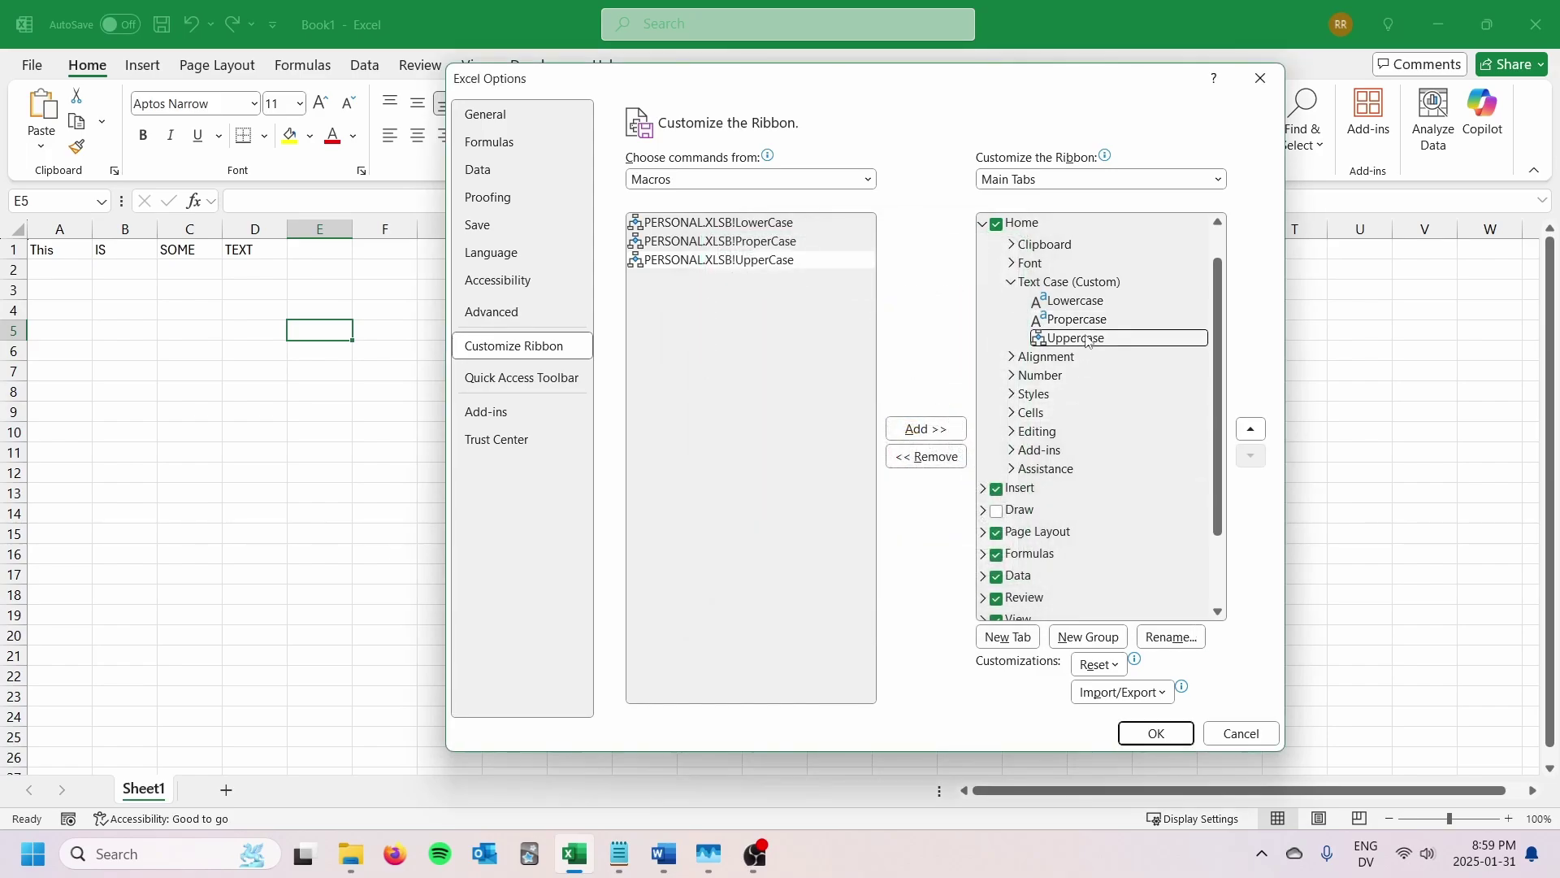
click(1171, 638)
drag(1014, 379, 1011, 450)
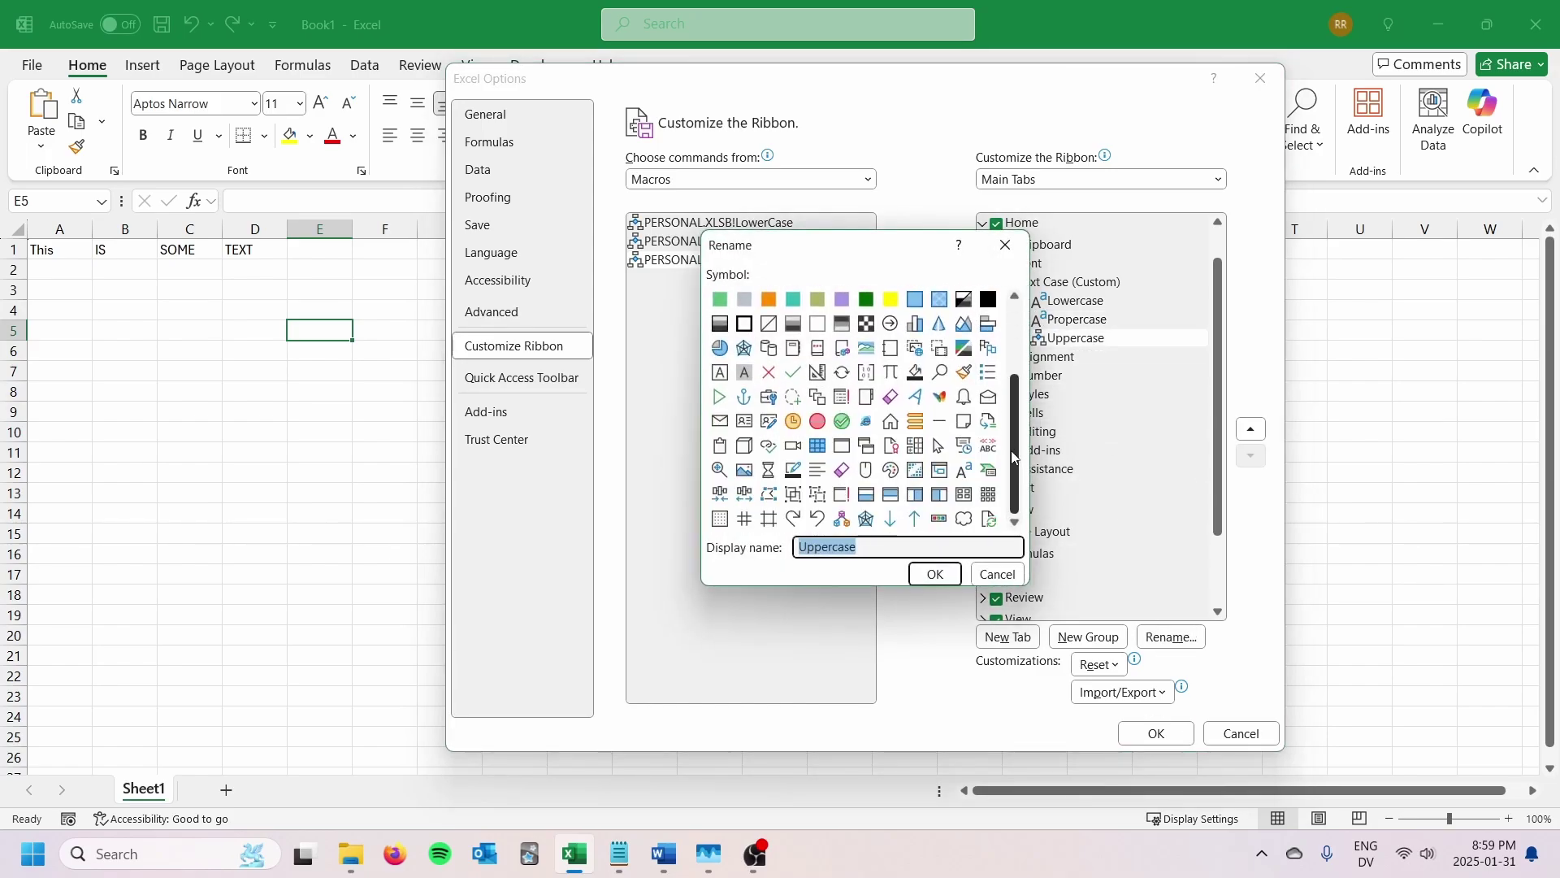
click(964, 471)
click(932, 577)
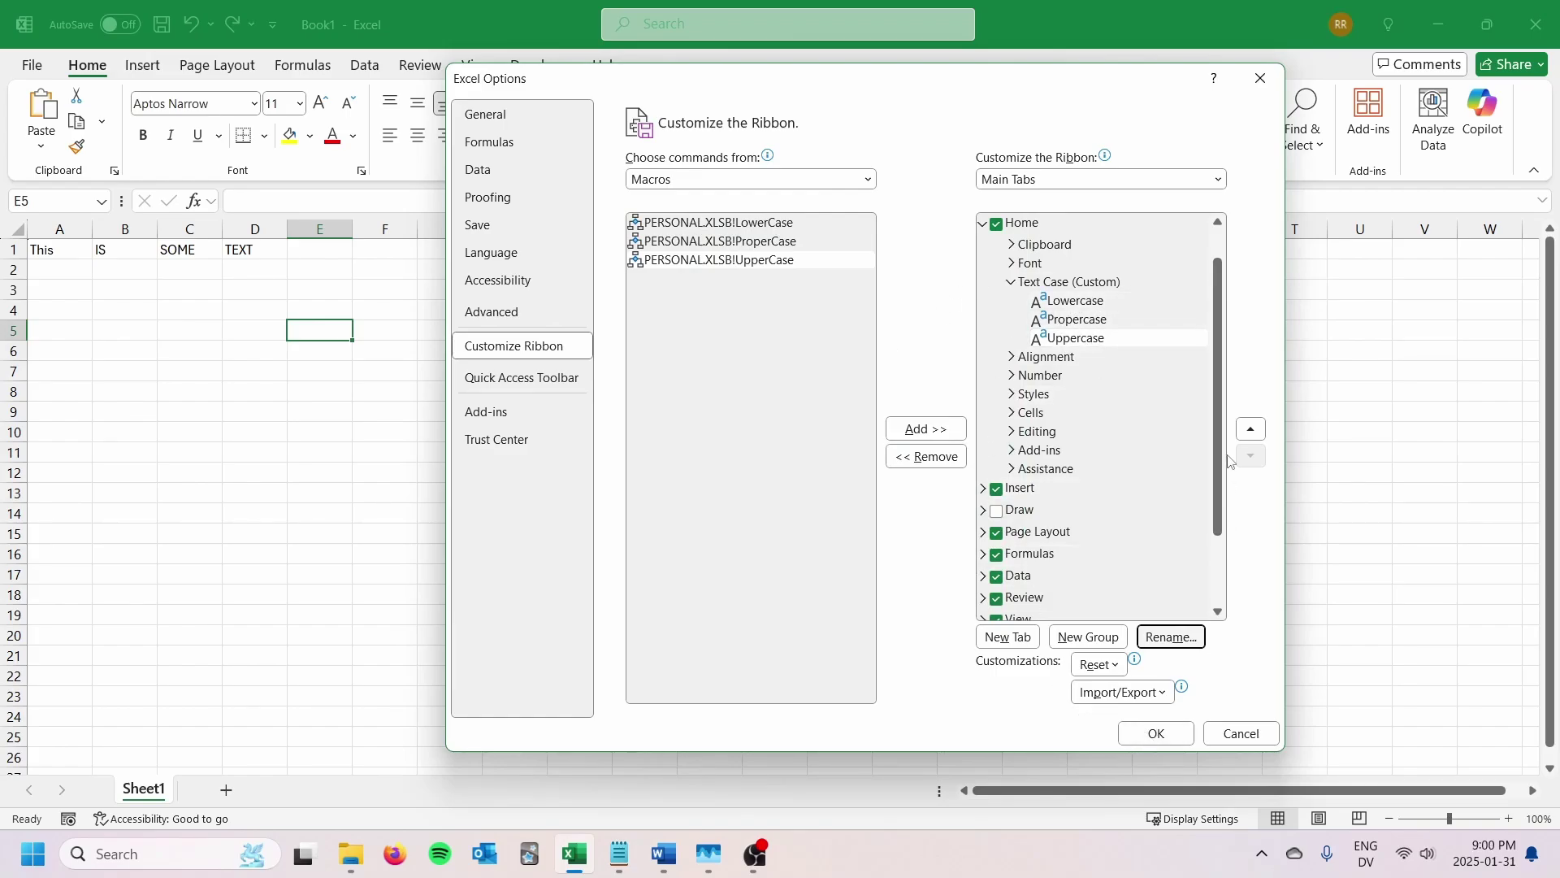
scroll(1206, 349, down, 3)
scroll(1206, 347, up, 4)
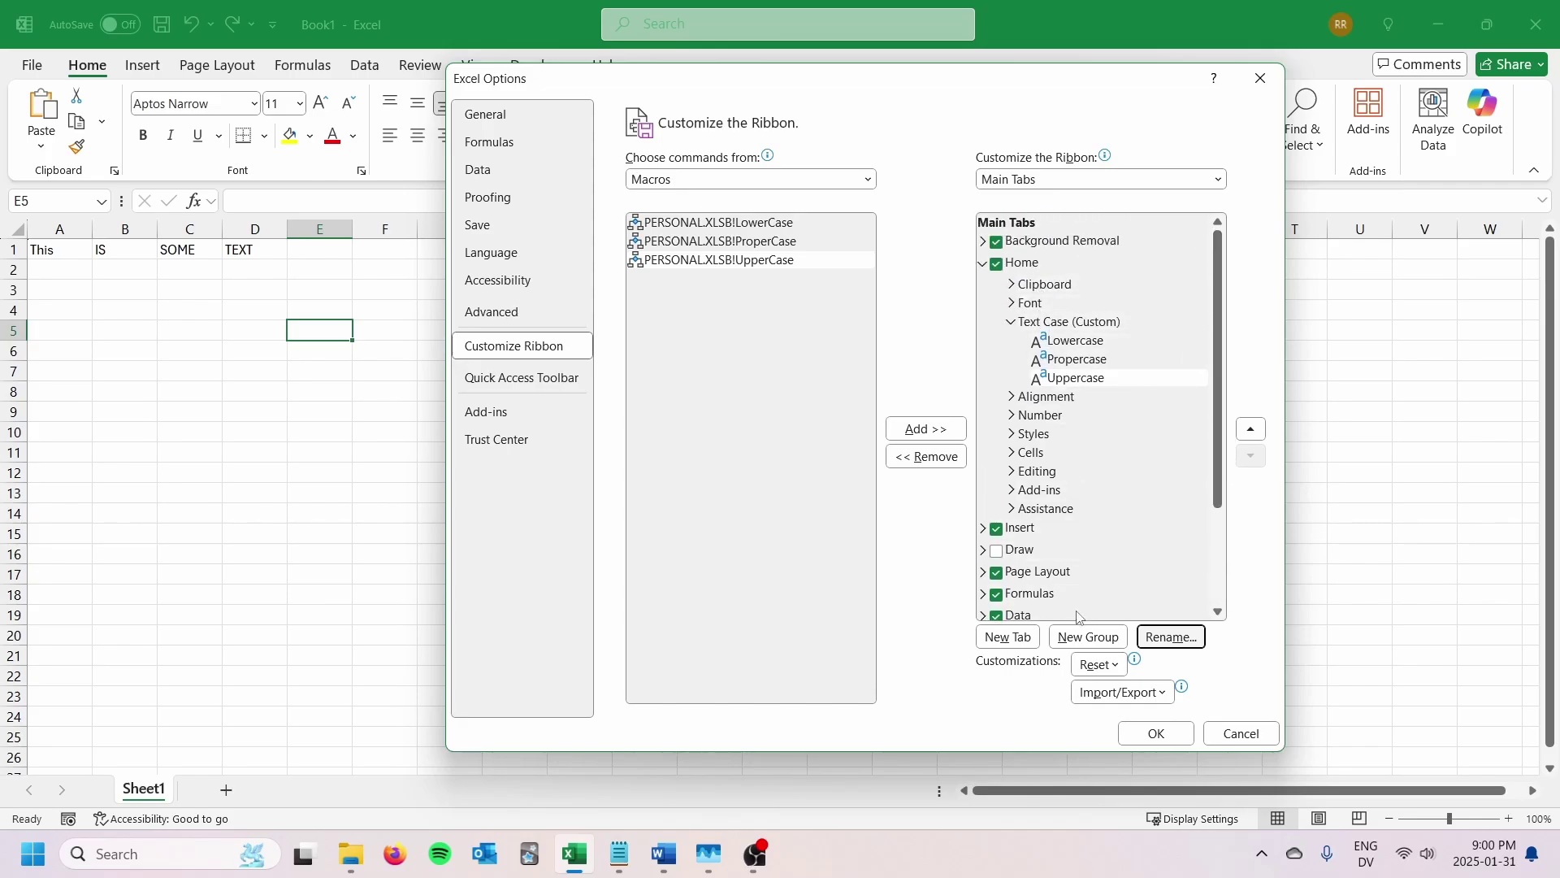
click(1157, 733)
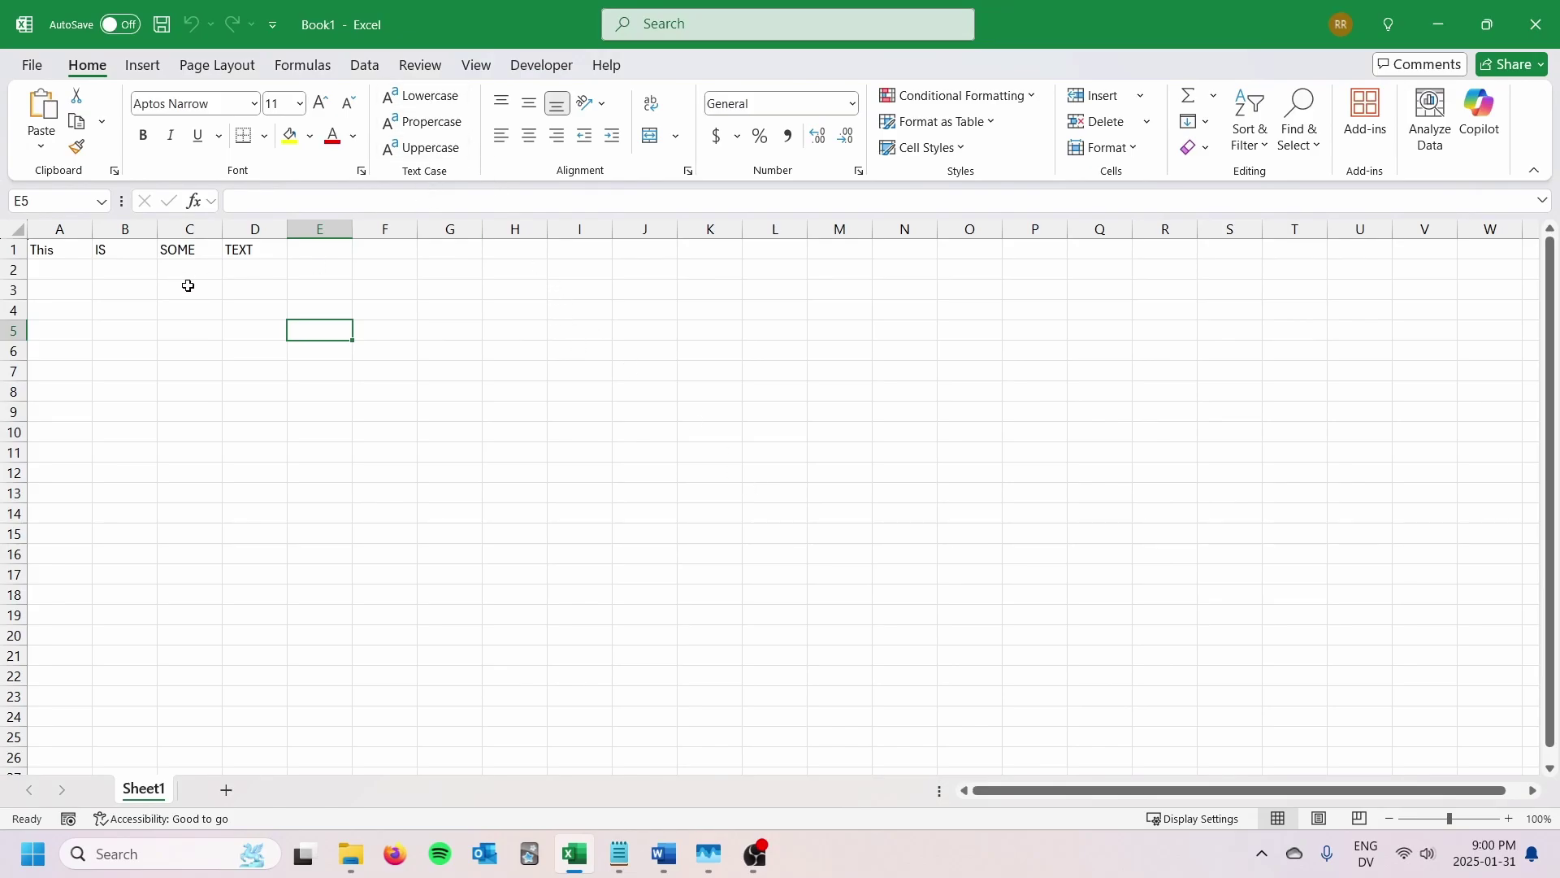
- Cycle A1:D1 through Propercase, Lowercase and Uppercase, then select C1:D1 for lowercasing
drag(86, 250, 250, 248)
click(437, 123)
click(431, 97)
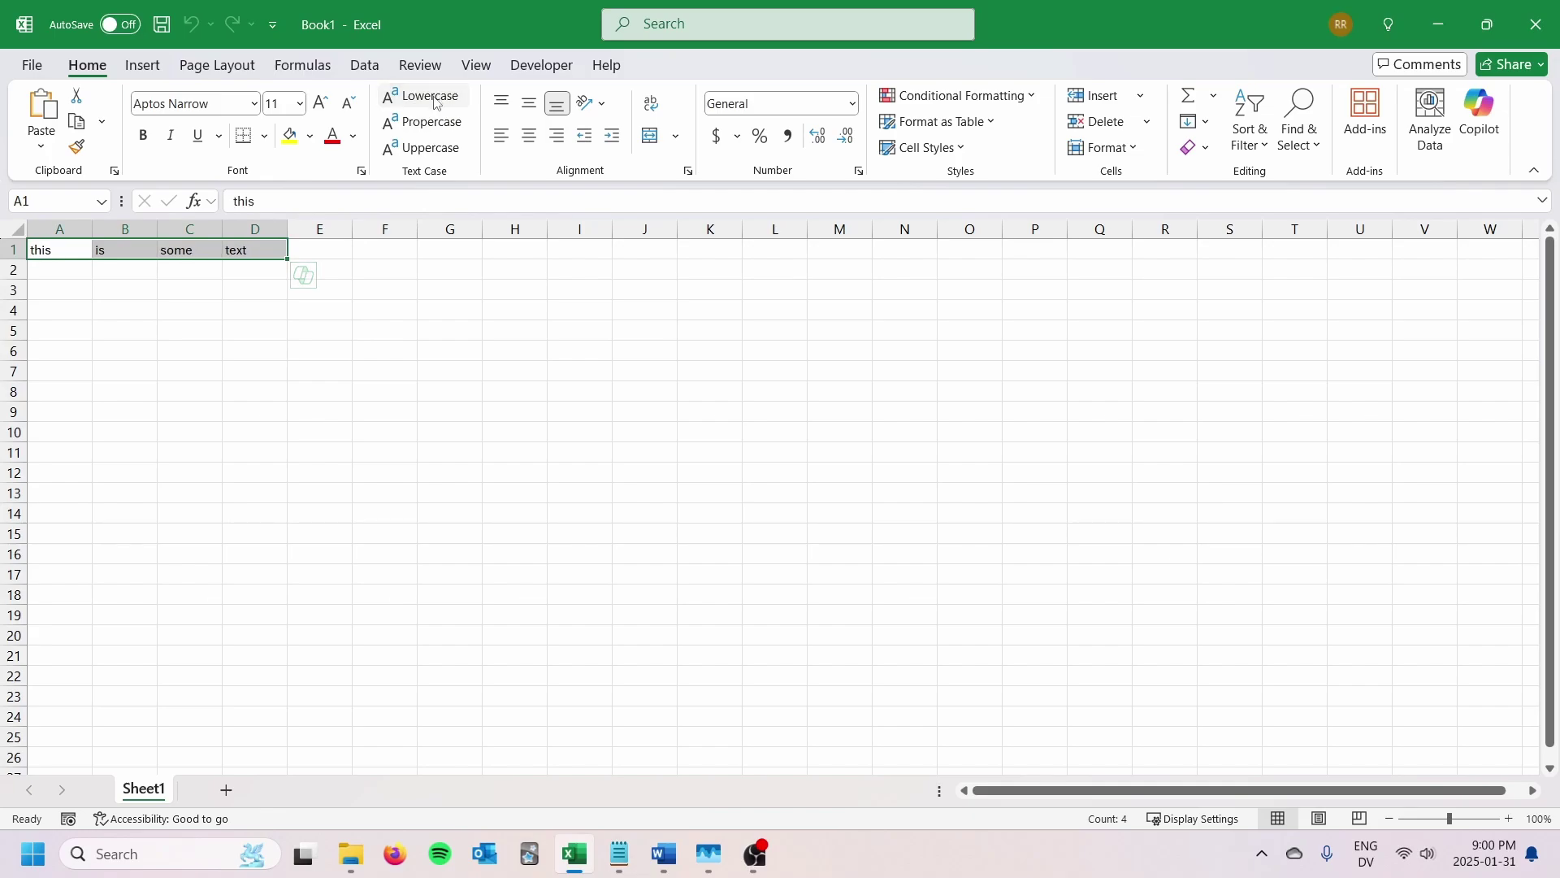
click(434, 149)
drag(188, 249, 253, 250)
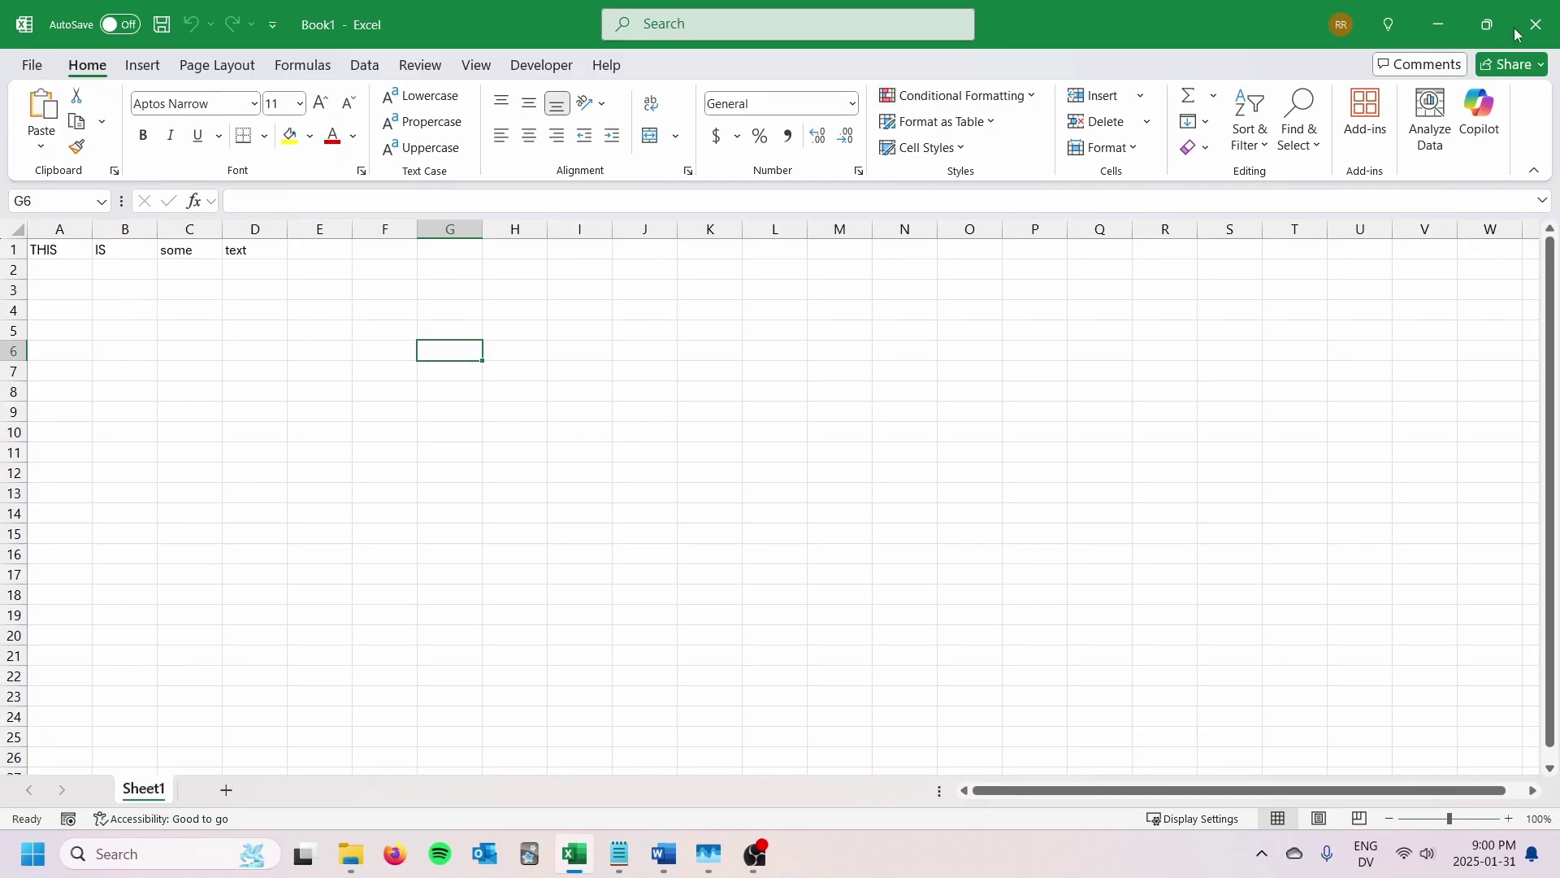
- Close Excel, then in a new blank workbook enter hello in A1 and convert it to HELLO
click(1517, 34)
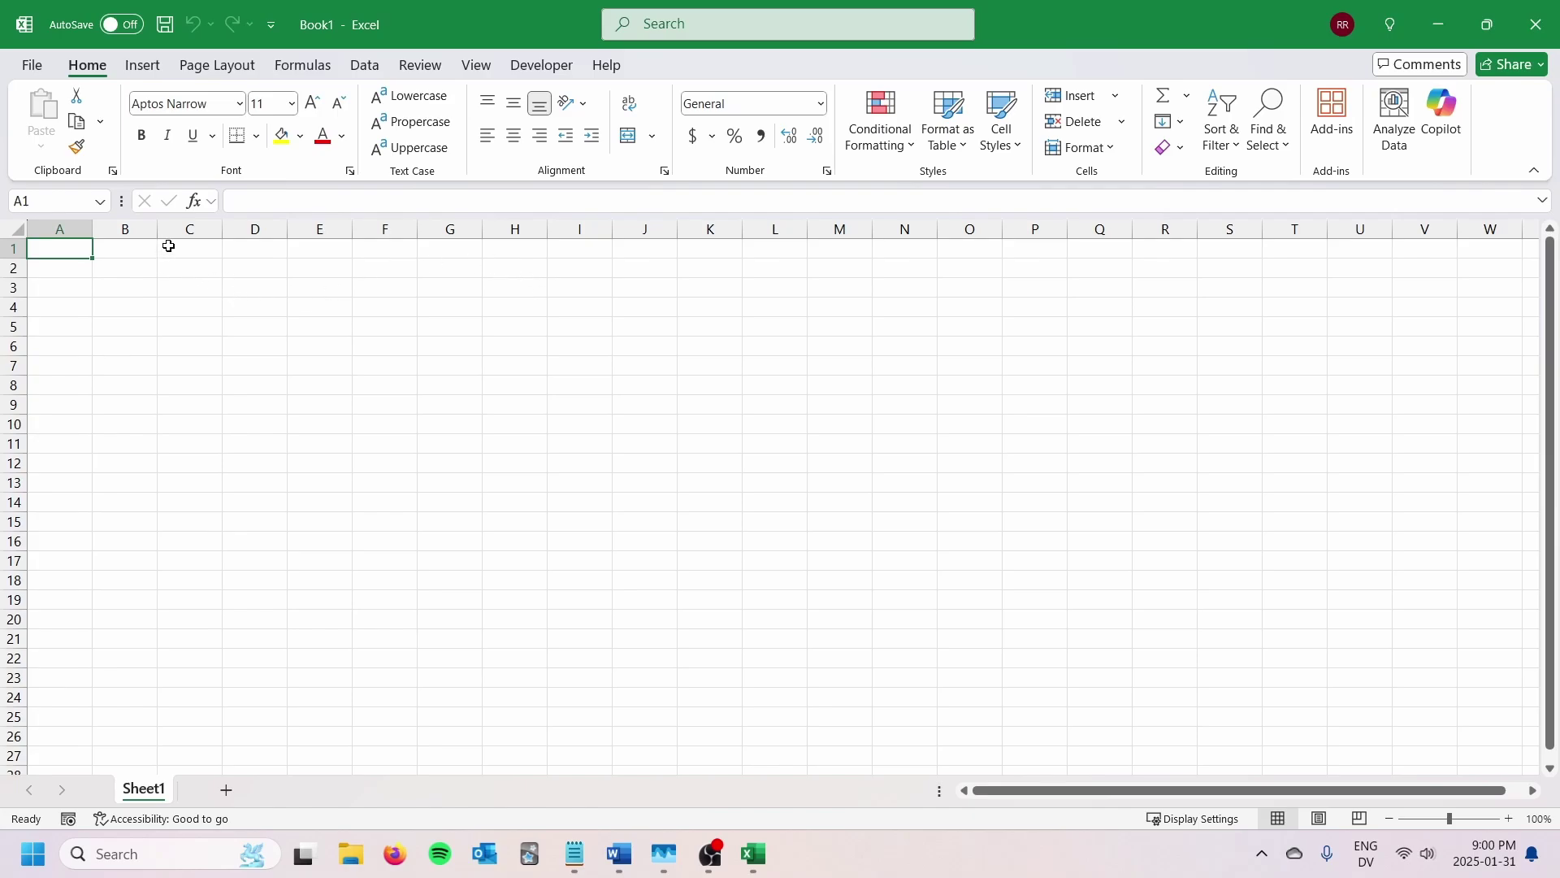
text(hello)
key(ctrl+Return)
click(410, 147)
click(392, 307)
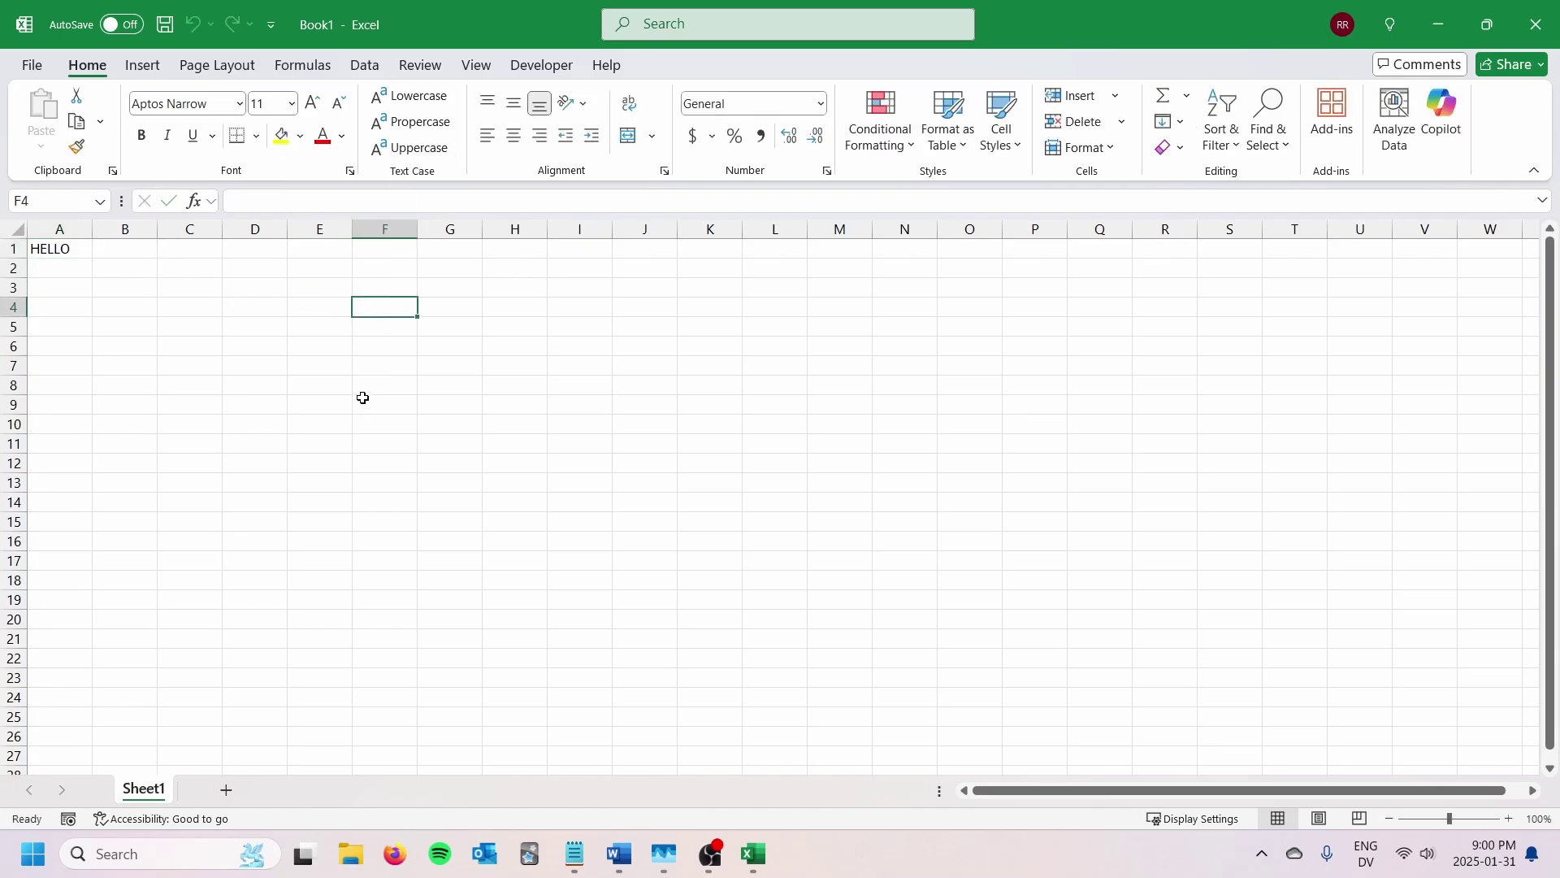